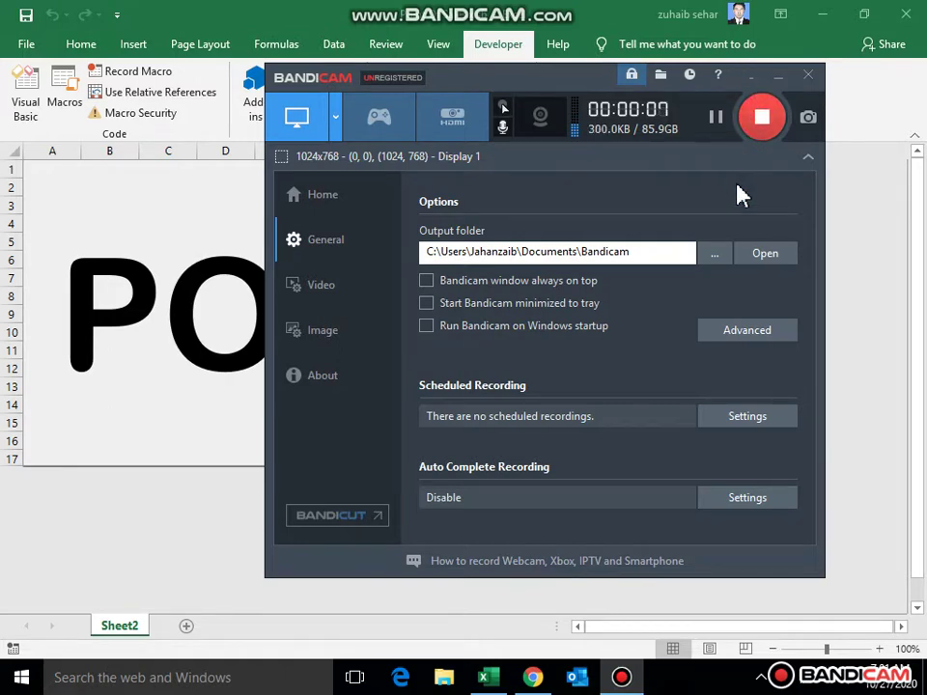
- Minimize the Bandicam recorder to the tray to show the Excel POS sheet
click(778, 75)
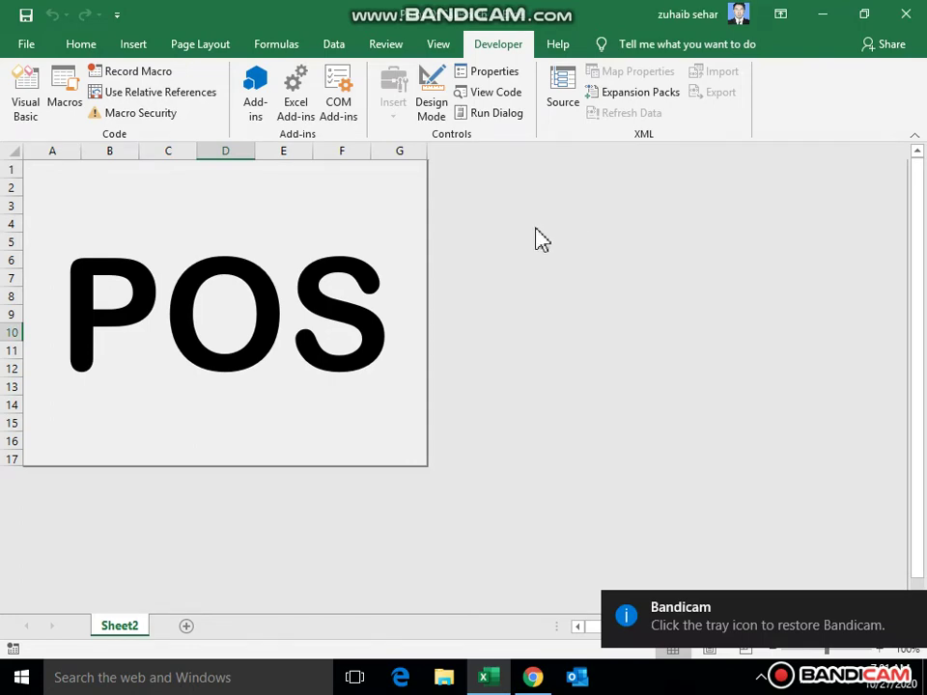
- Open the POS Admin Settings and unlock them with the admin password
click(359, 250)
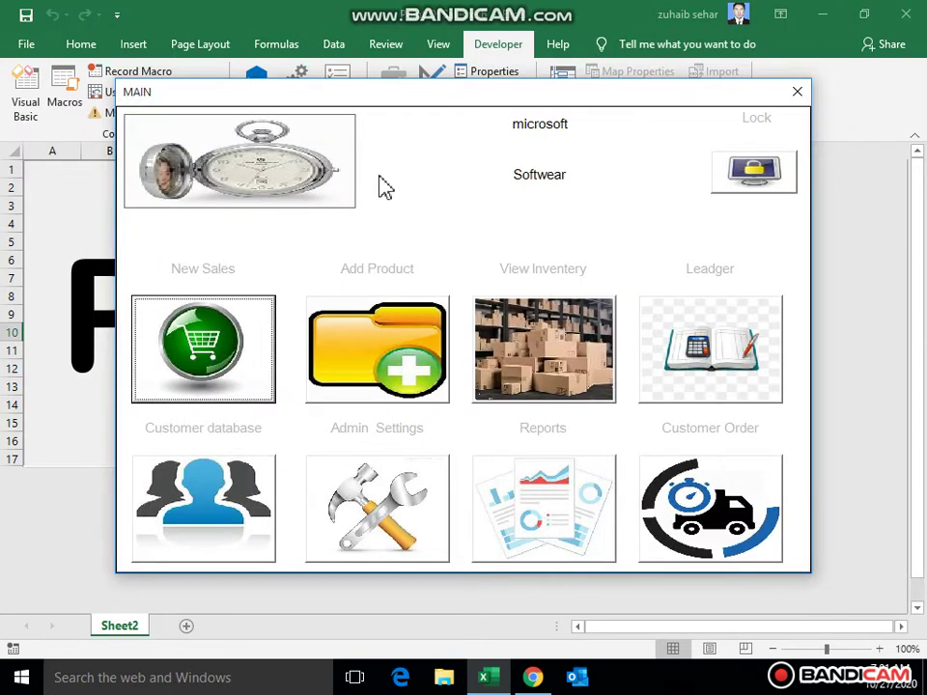
click(385, 492)
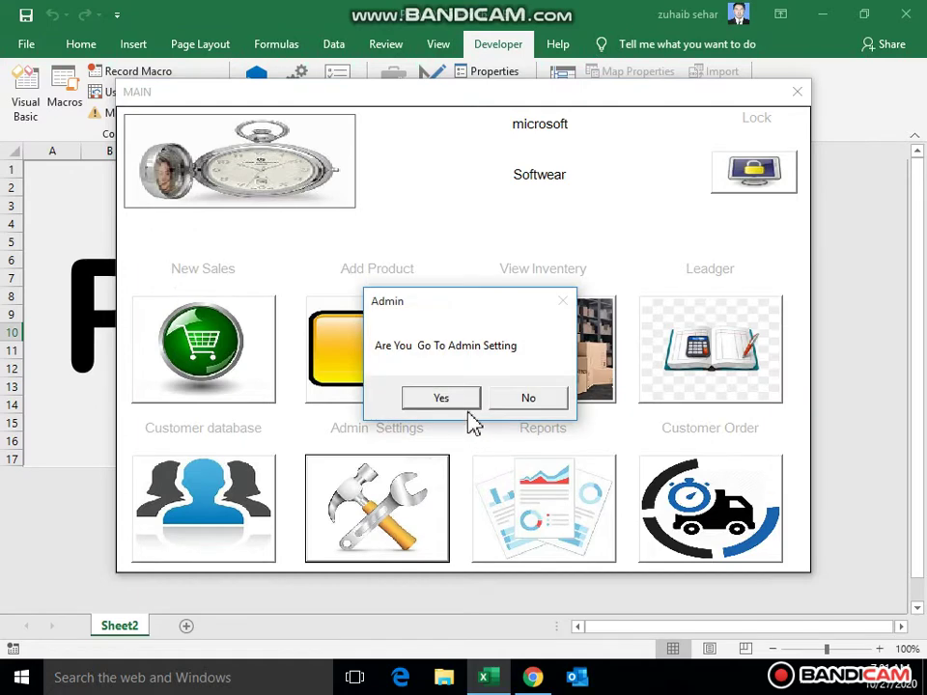
key(Return)
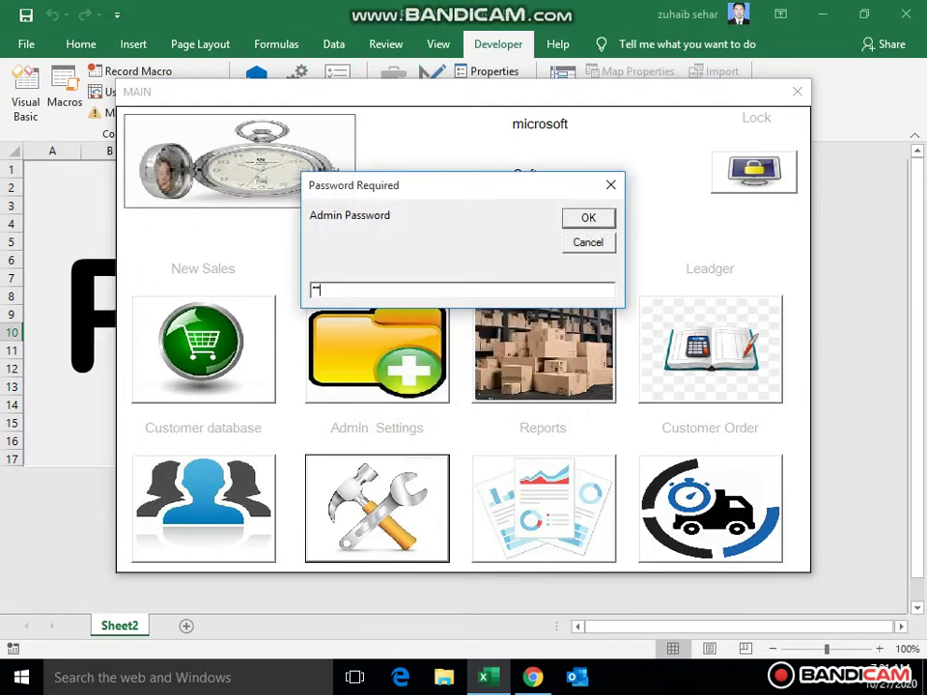
key(Return)
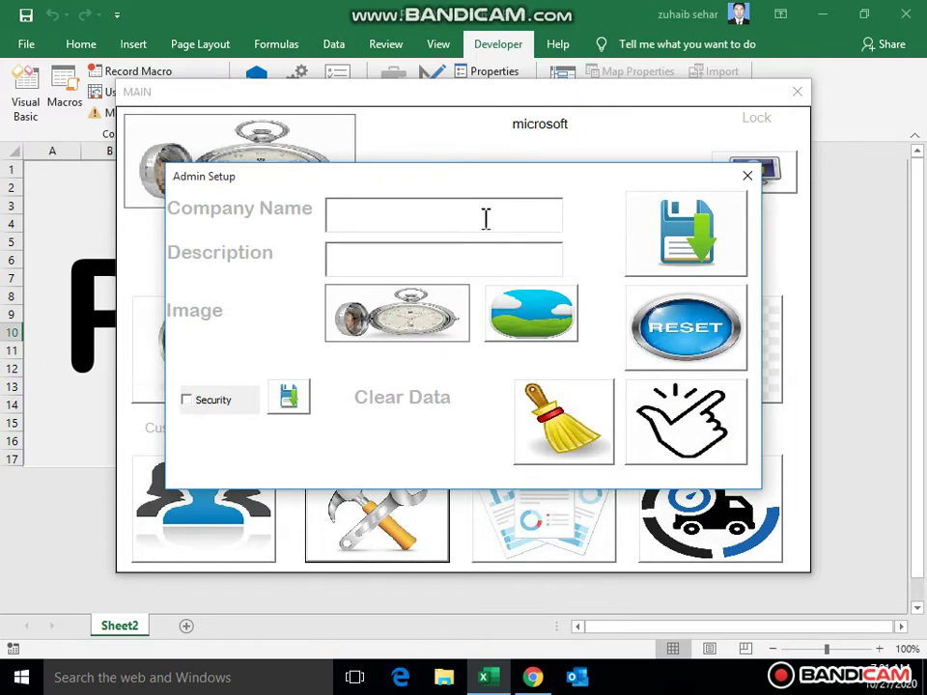
- Save company name 'amazon' and description 'shoping' in Admin Setup
text(am)
text(azon)
text(h)
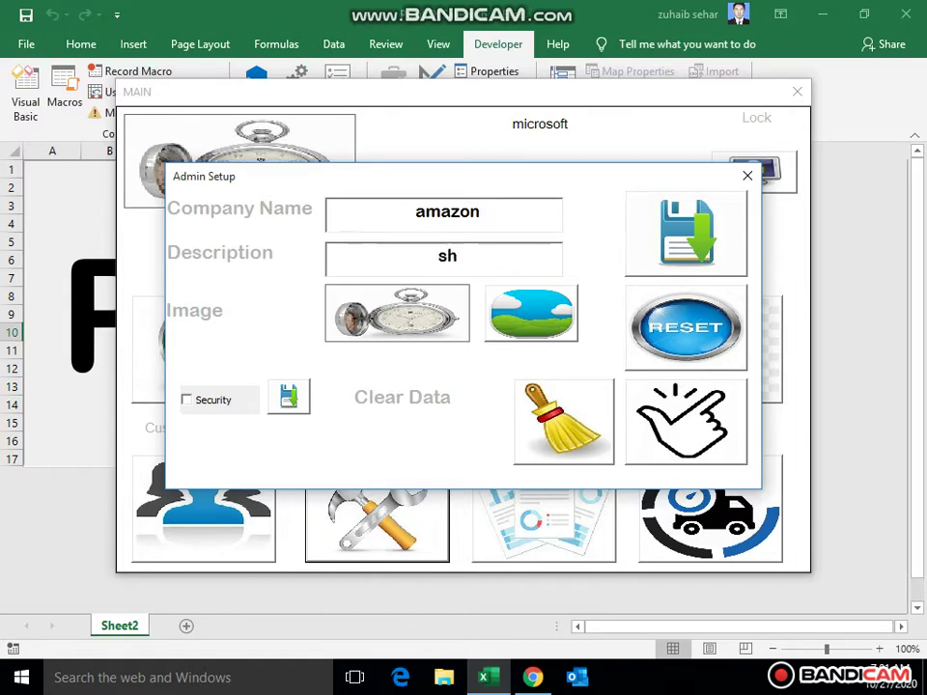
text(oping)
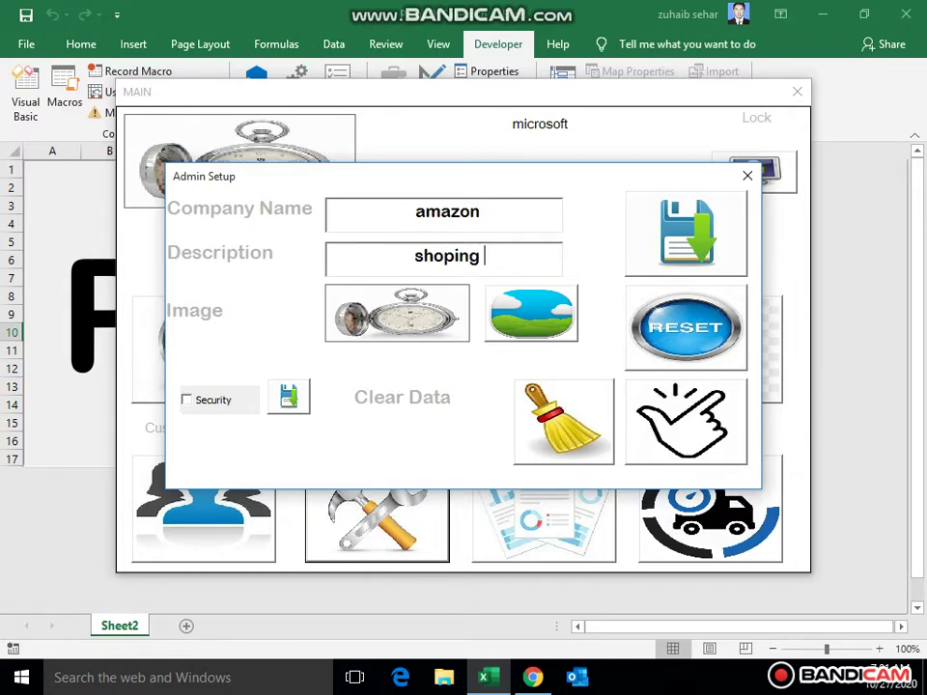
click(691, 239)
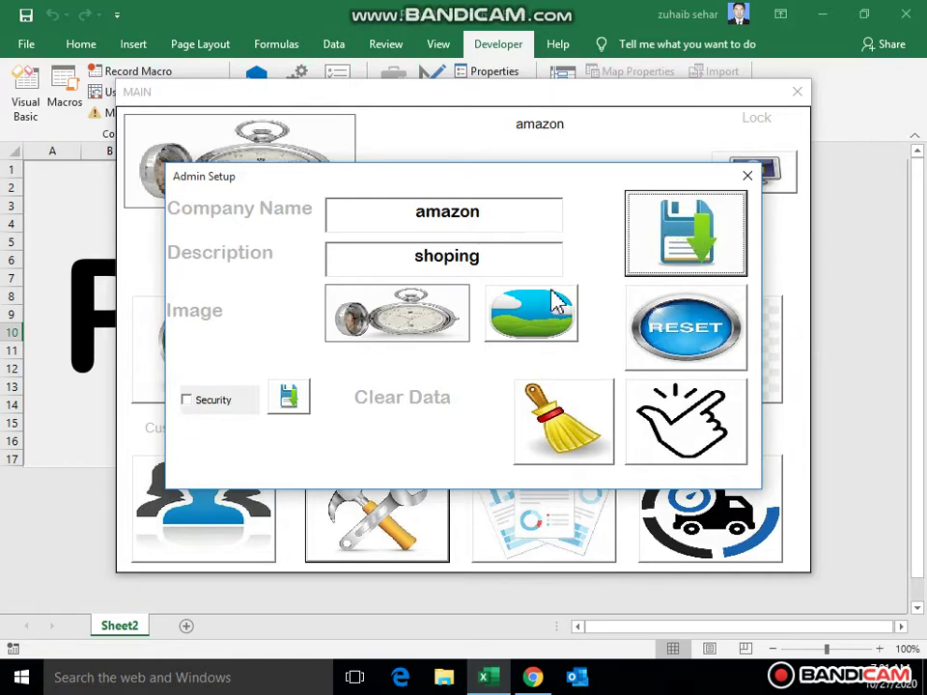
click(558, 302)
- Set download (6).jpg from Desktop\pos 2\New folder as the logo and close Admin Setup
click(75, 217)
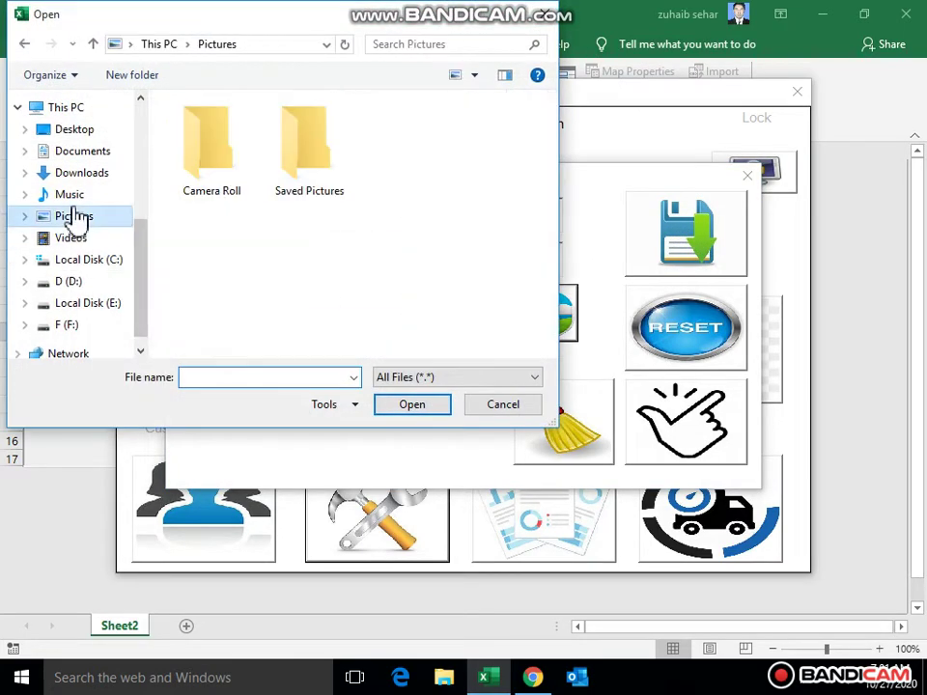
click(95, 135)
double_click(496, 143)
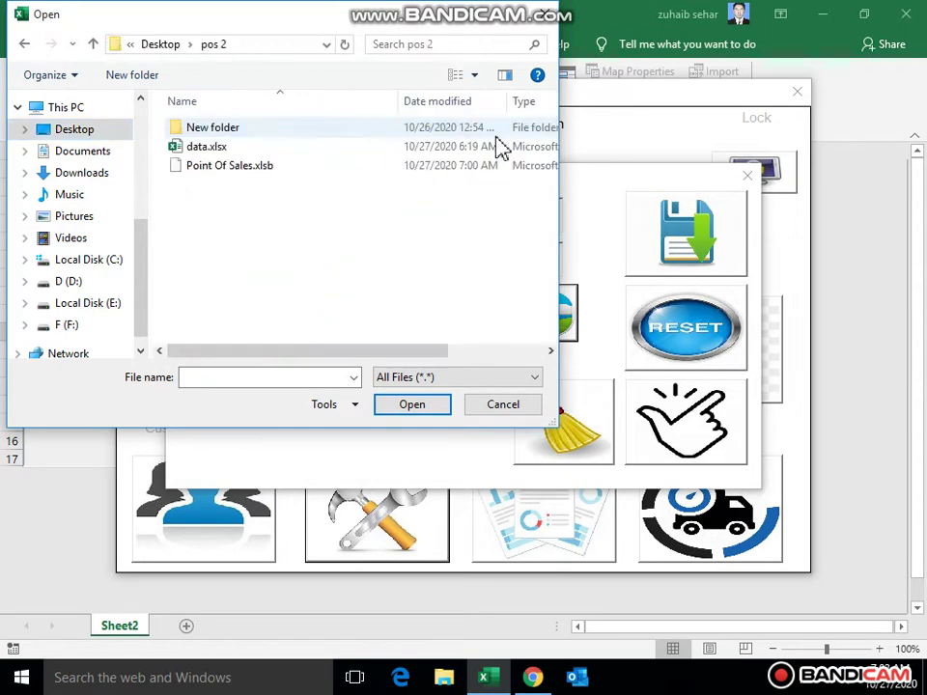
double_click(324, 130)
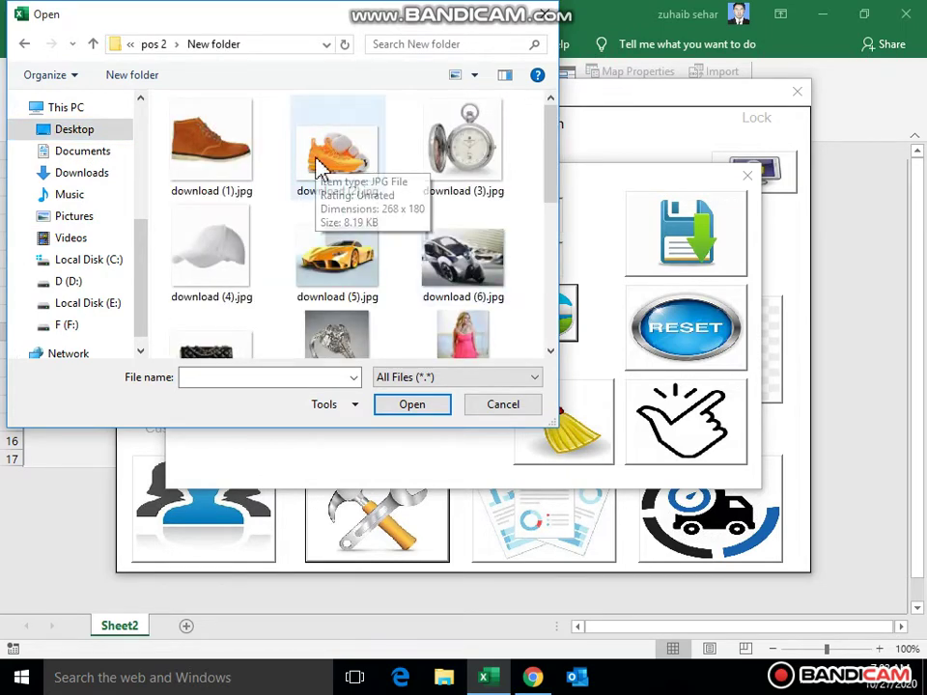
double_click(463, 257)
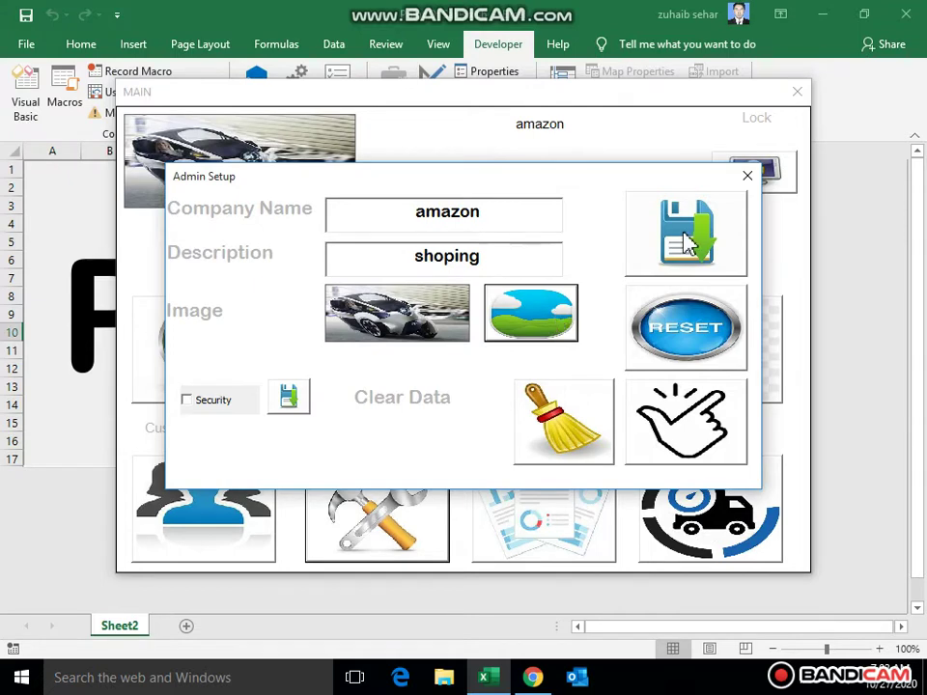
click(685, 241)
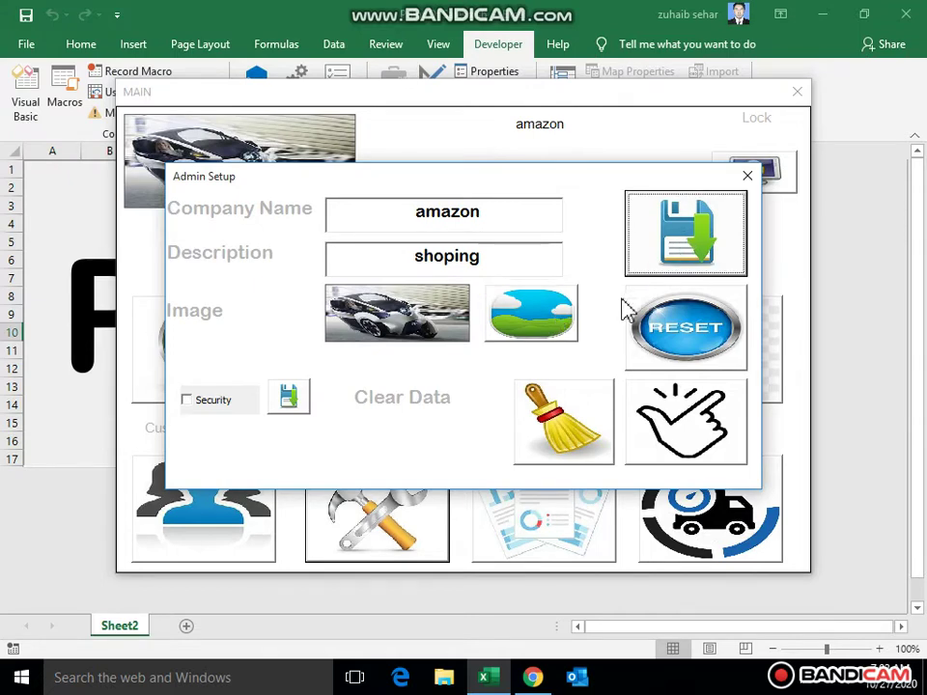
click(750, 177)
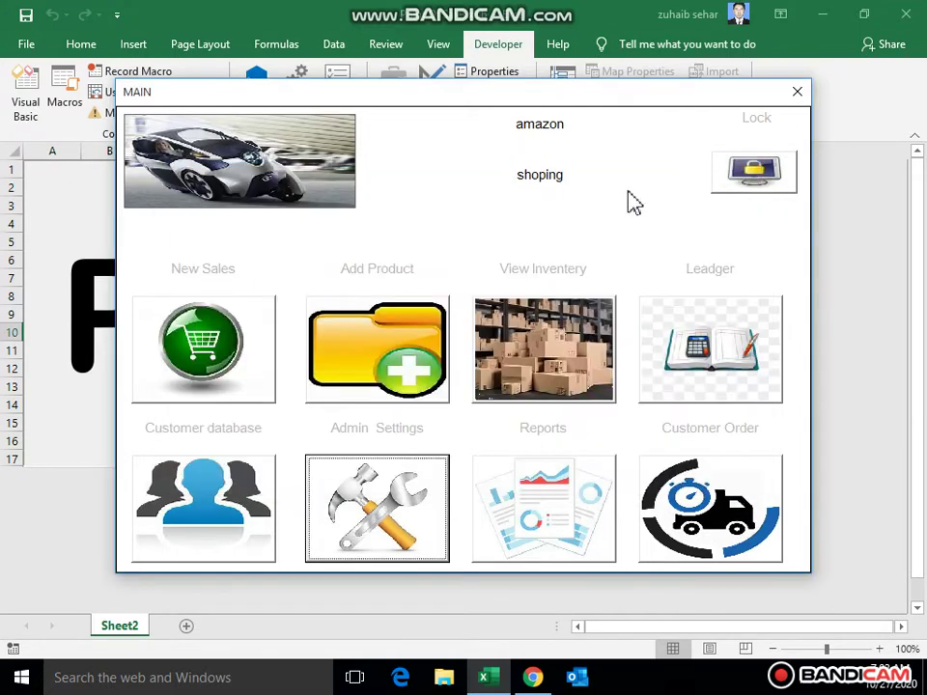
- Start a new sale and add SKUs 124, 123, 126 and 127 (Jogger, Watch, cap, Car)
click(248, 365)
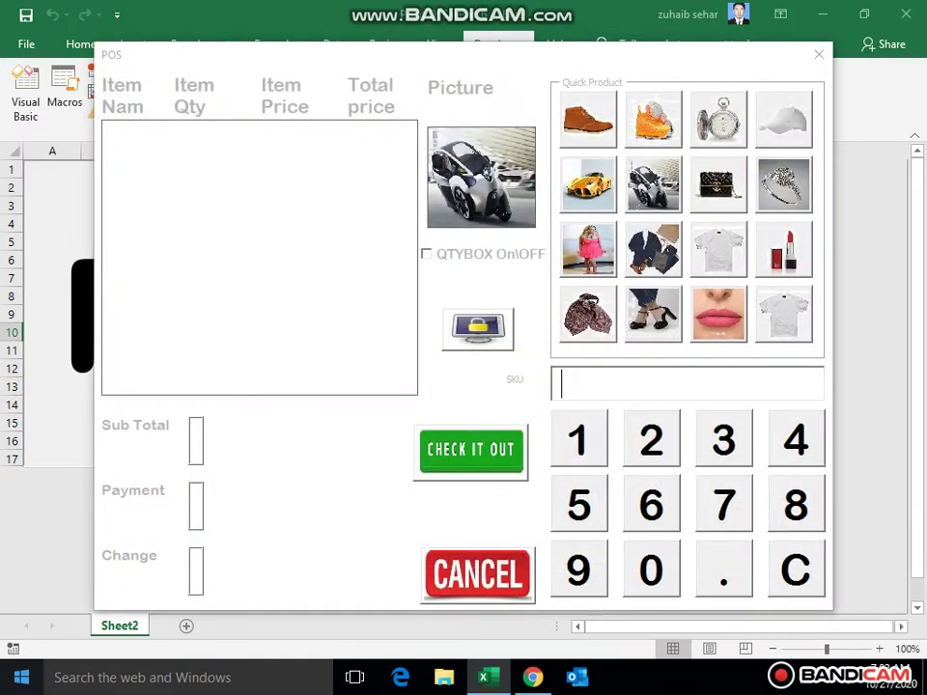
text(124)
key(Return)
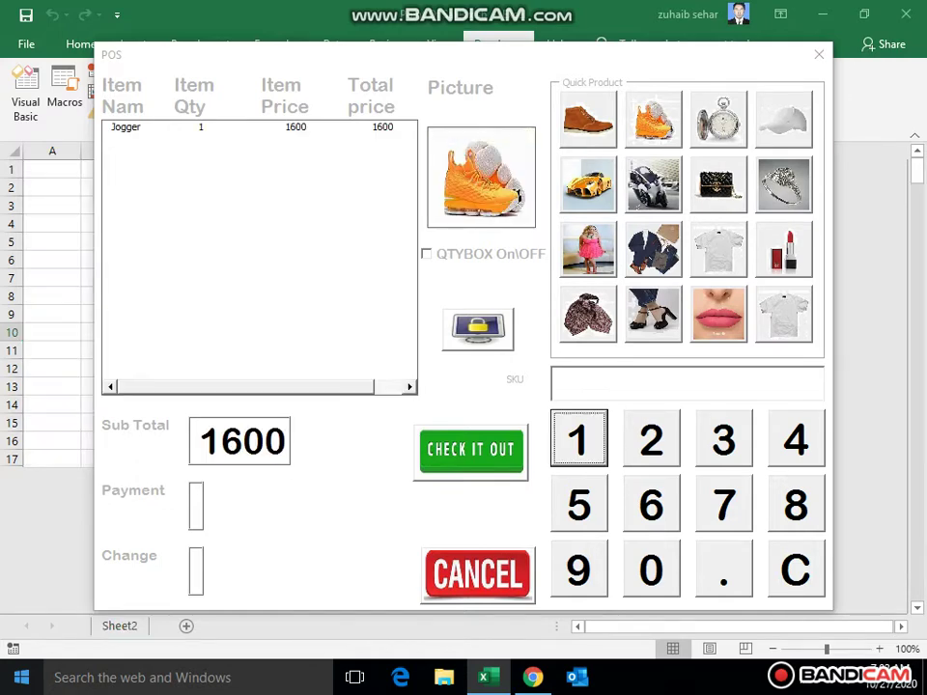
click(594, 377)
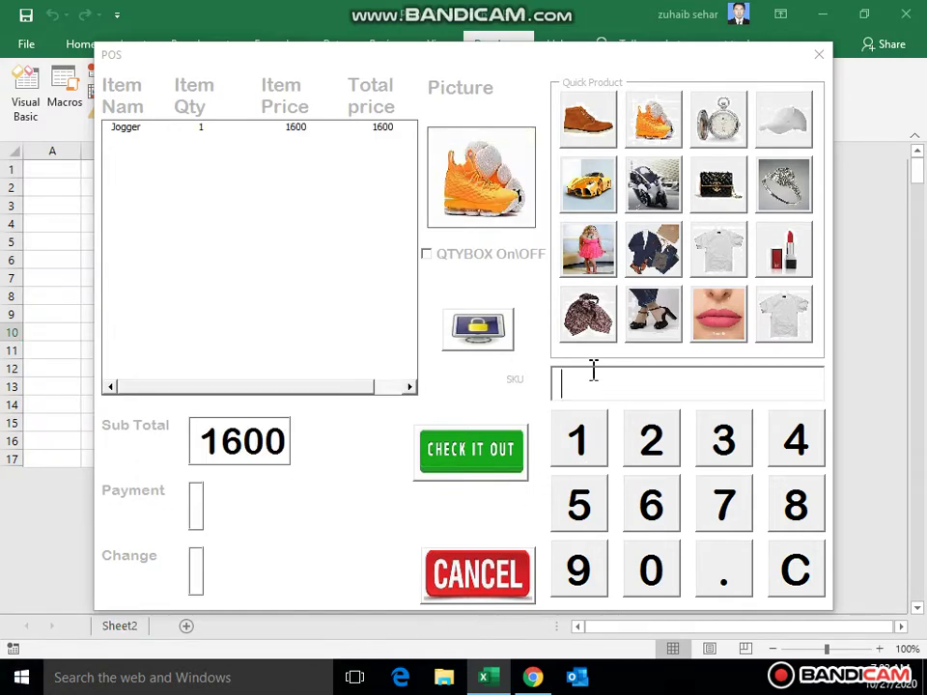
text(123)
key(Return)
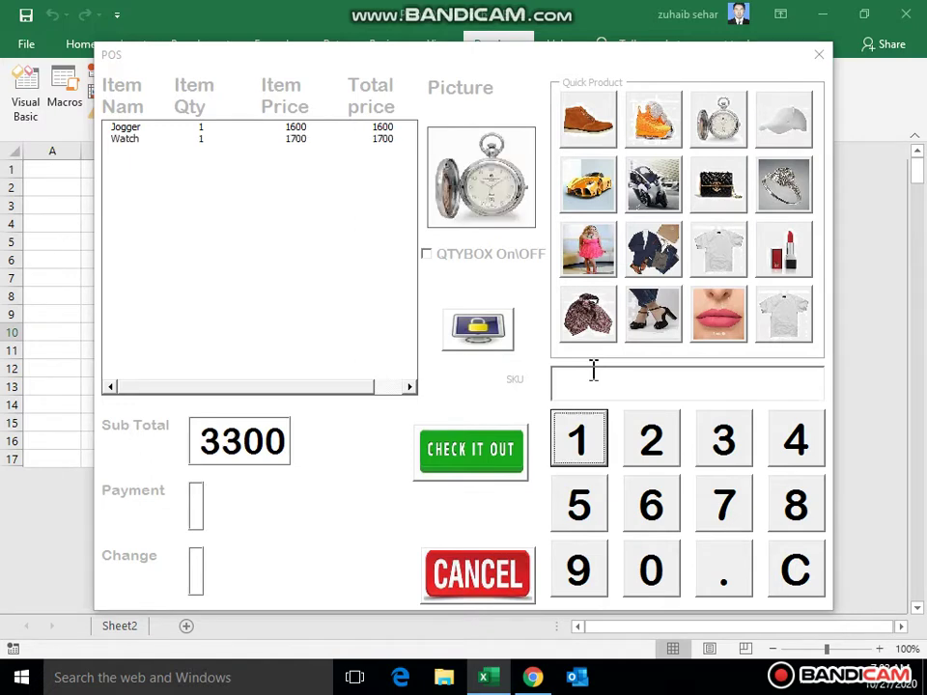
click(601, 382)
text(126)
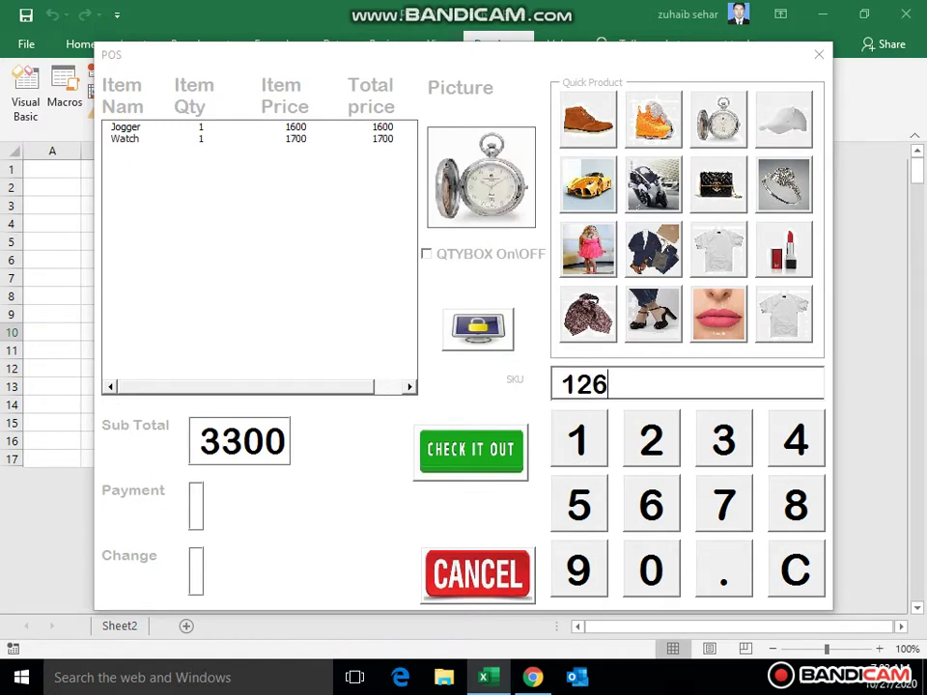
key(Return)
click(595, 374)
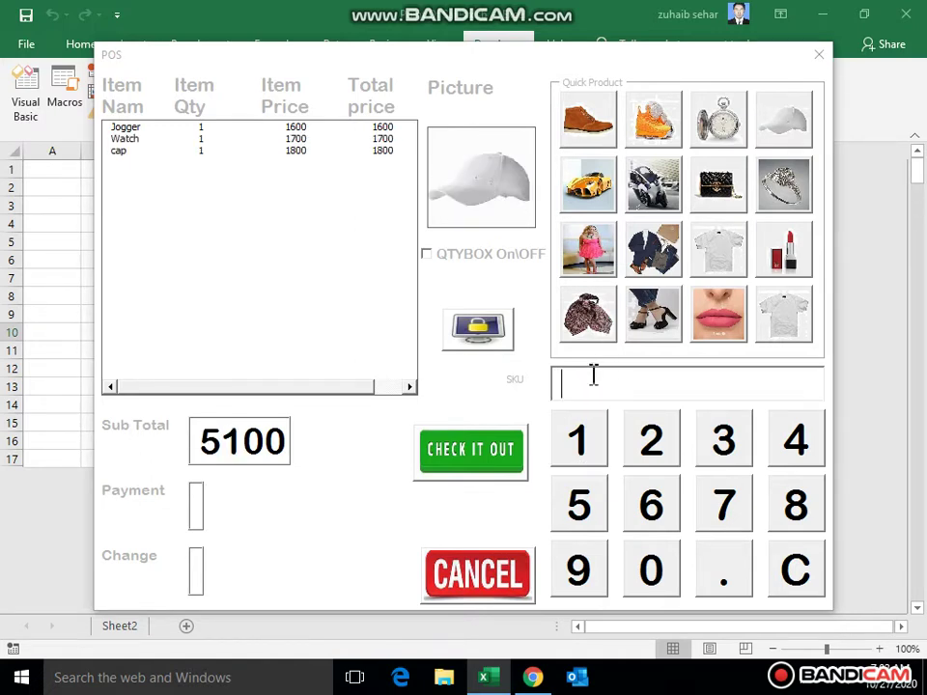
text(127)
key(Return)
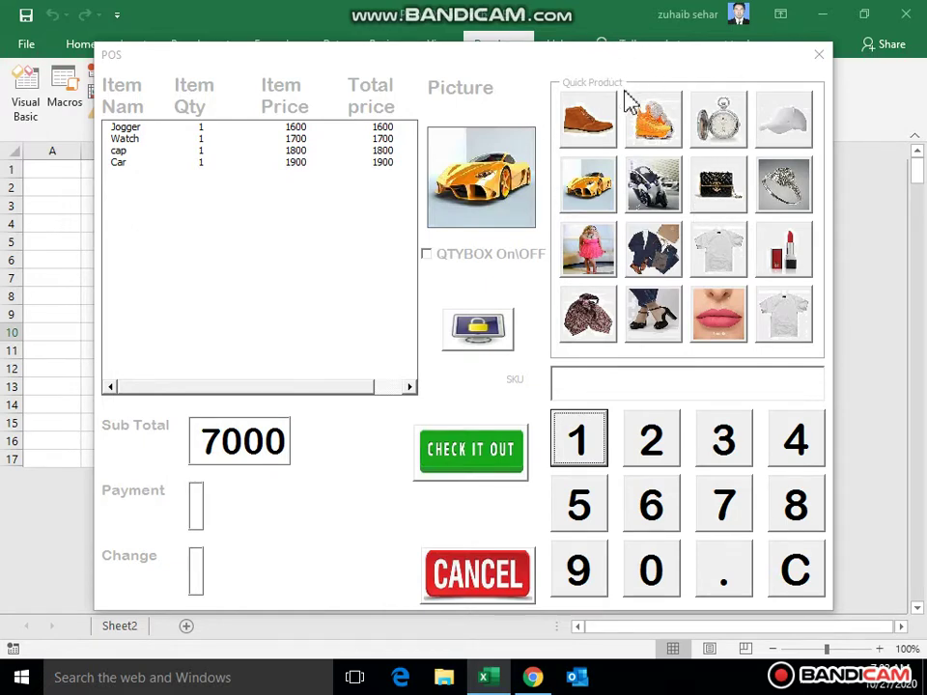
- Add fifteen quick-product items, Gents Shoes through Lips, bringing the sub total to 40000
click(675, 124)
click(676, 138)
click(719, 131)
click(796, 128)
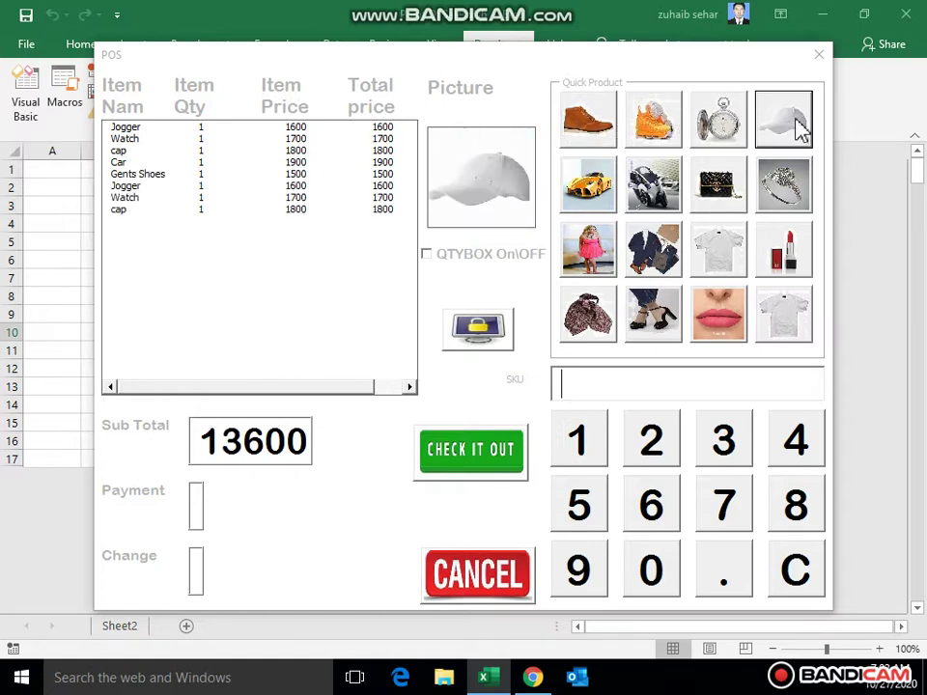
click(652, 189)
click(587, 194)
click(719, 184)
click(783, 183)
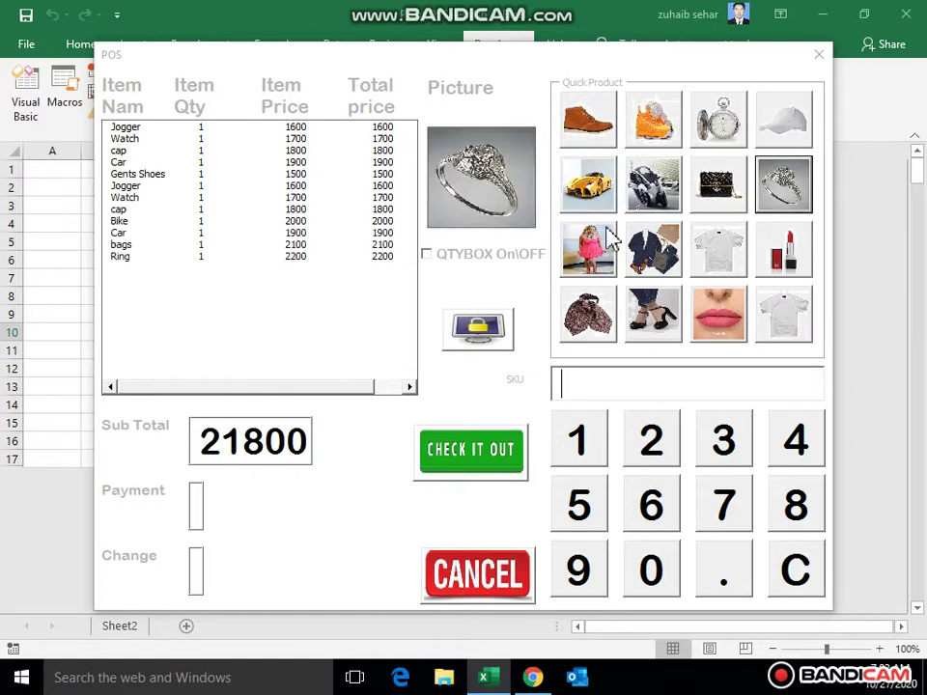
click(587, 249)
click(653, 249)
click(742, 253)
click(783, 249)
click(588, 313)
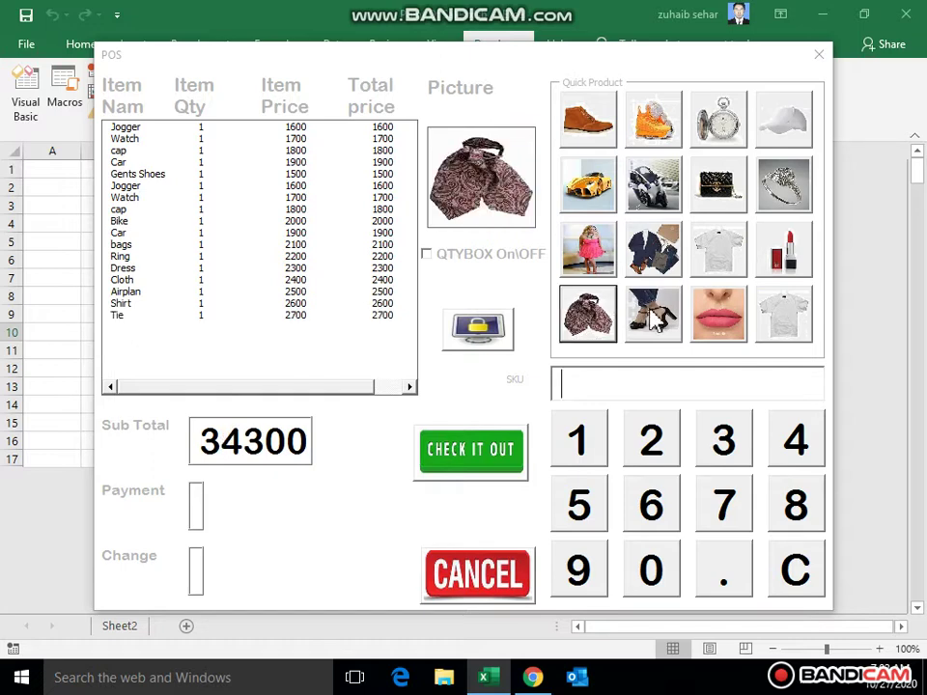
click(653, 314)
click(715, 323)
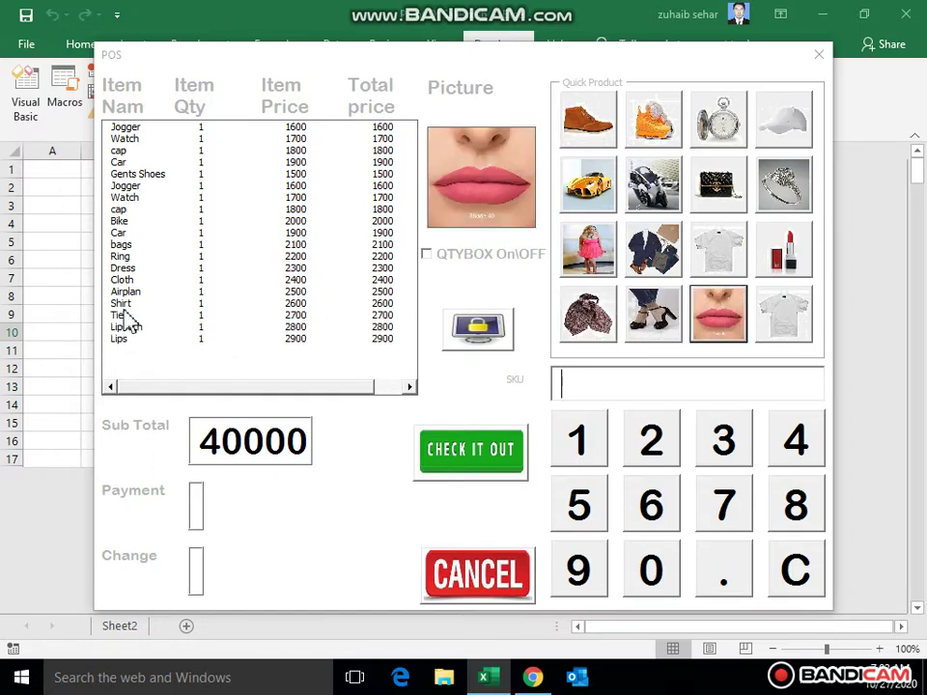
- Remove the cap, Bike, Car, bags, Ring and Dress lines from the sale
click(124, 128)
drag(128, 140, 141, 363)
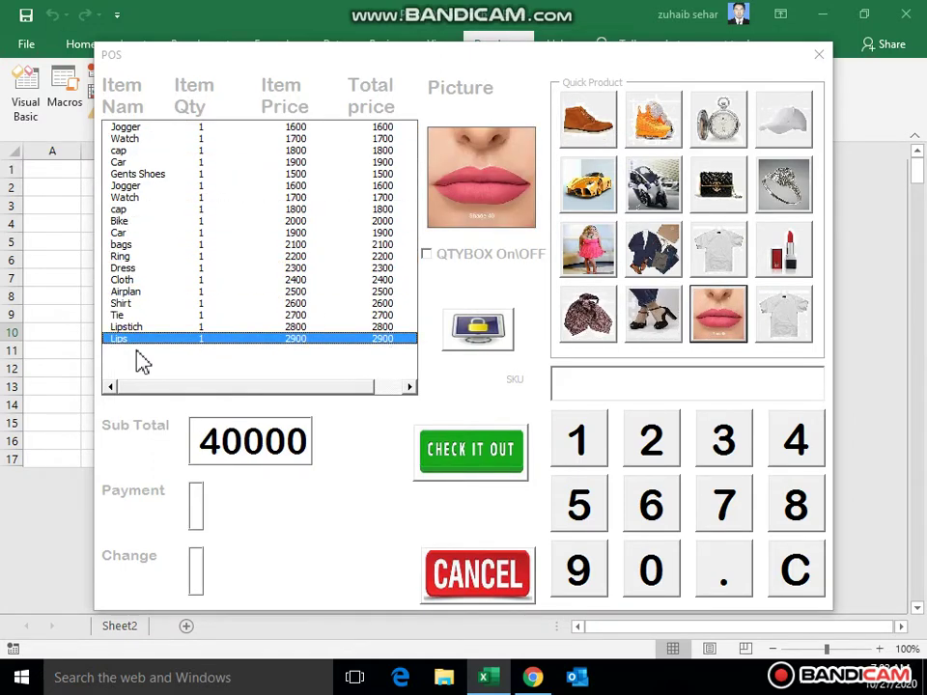
double_click(248, 210)
double_click(249, 210)
double_click(248, 211)
double_click(248, 210)
double_click(249, 210)
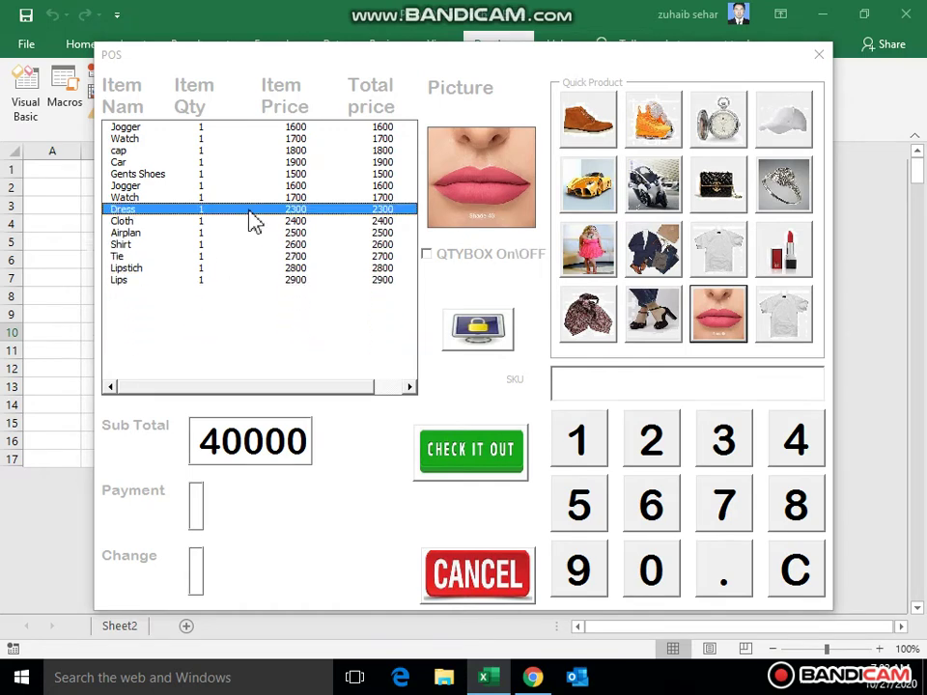
double_click(249, 210)
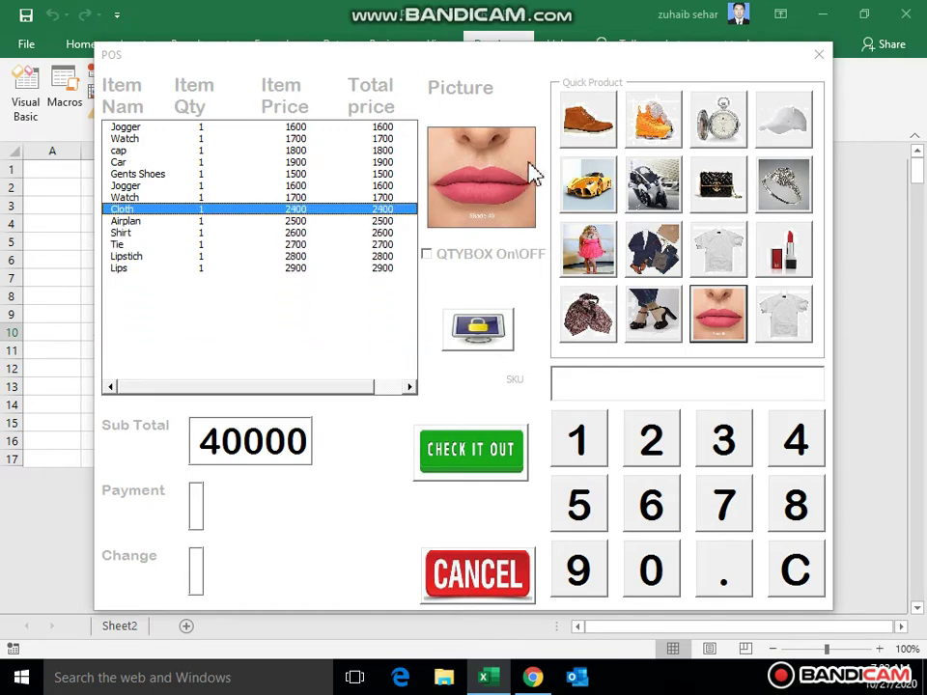
- Remove Lipstick, Lips and Airplan and add two Gents Shoes for a 22500 sub total
click(586, 135)
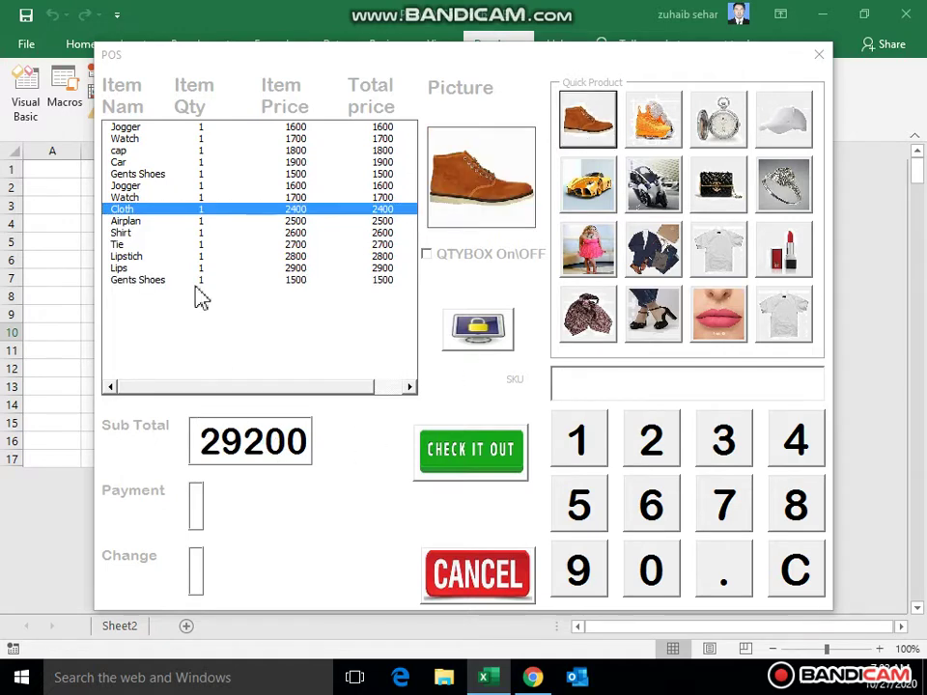
double_click(202, 257)
double_click(205, 257)
double_click(212, 222)
click(569, 126)
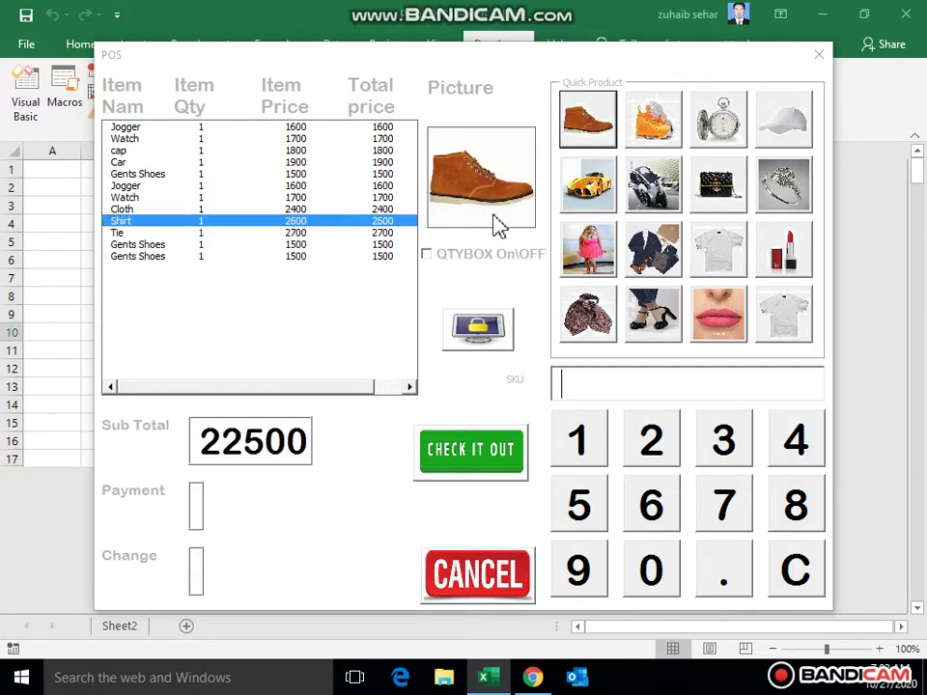
- Turn on QTYBOX and add a 10-Jogger line through the quantity prompt
click(450, 259)
click(577, 387)
text(124)
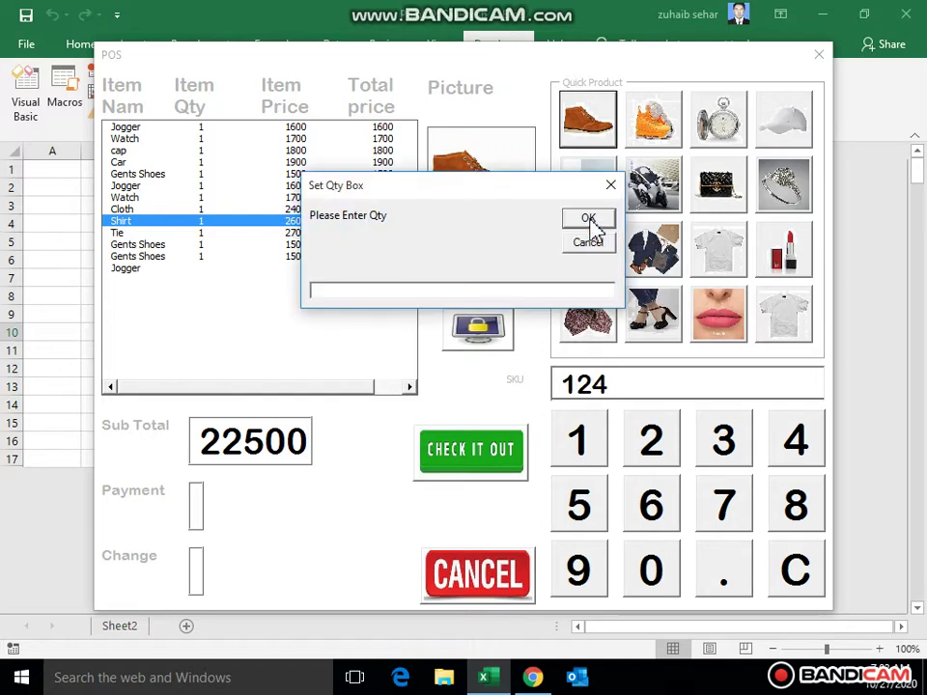
text(10)
click(588, 219)
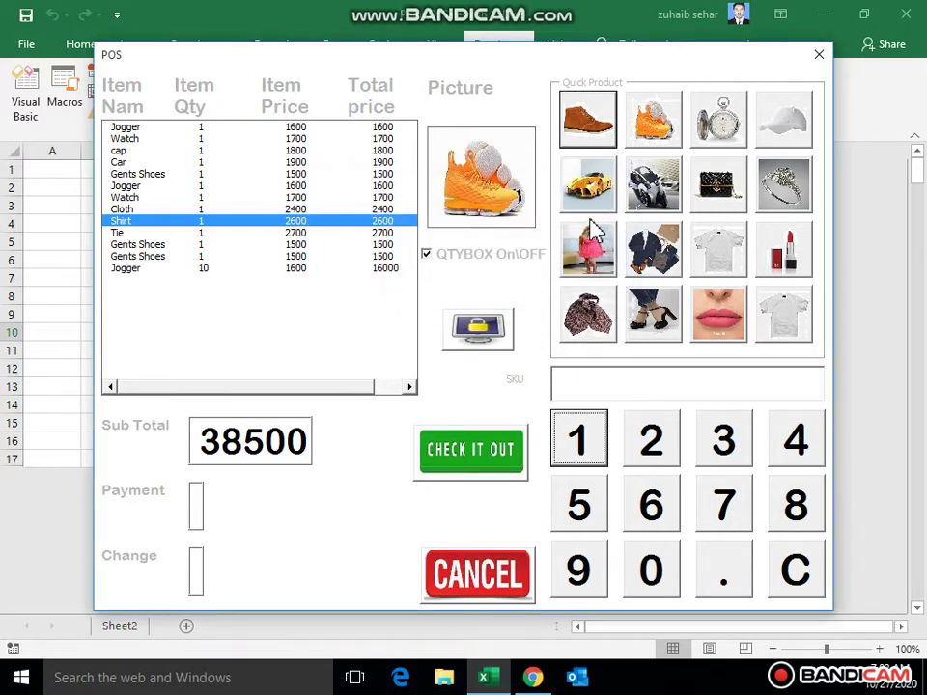
- Delete the three trailing sale lines so the list ends at Tie
click(201, 269)
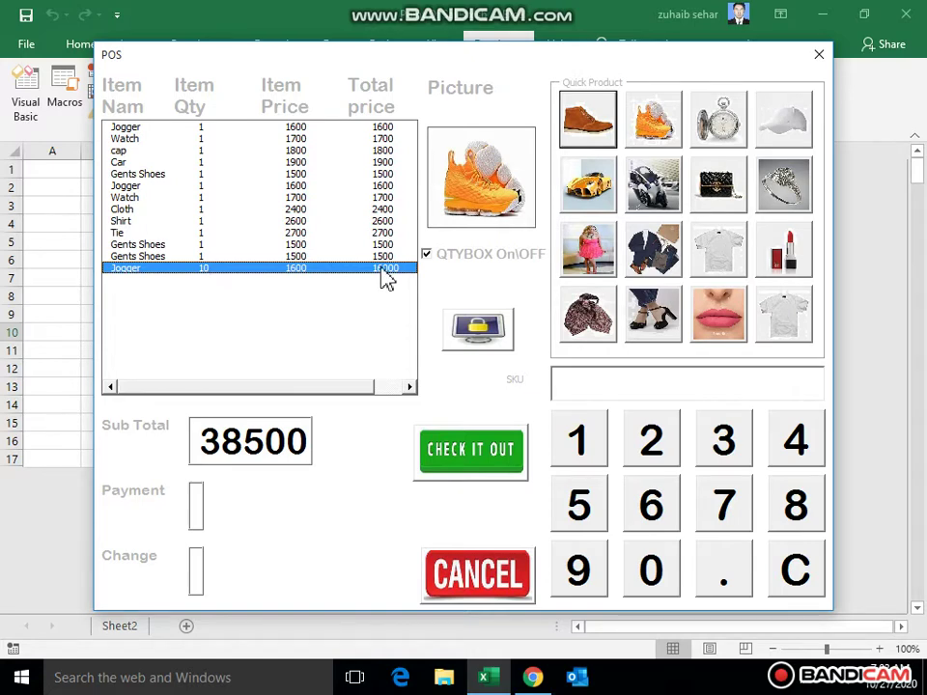
double_click(382, 271)
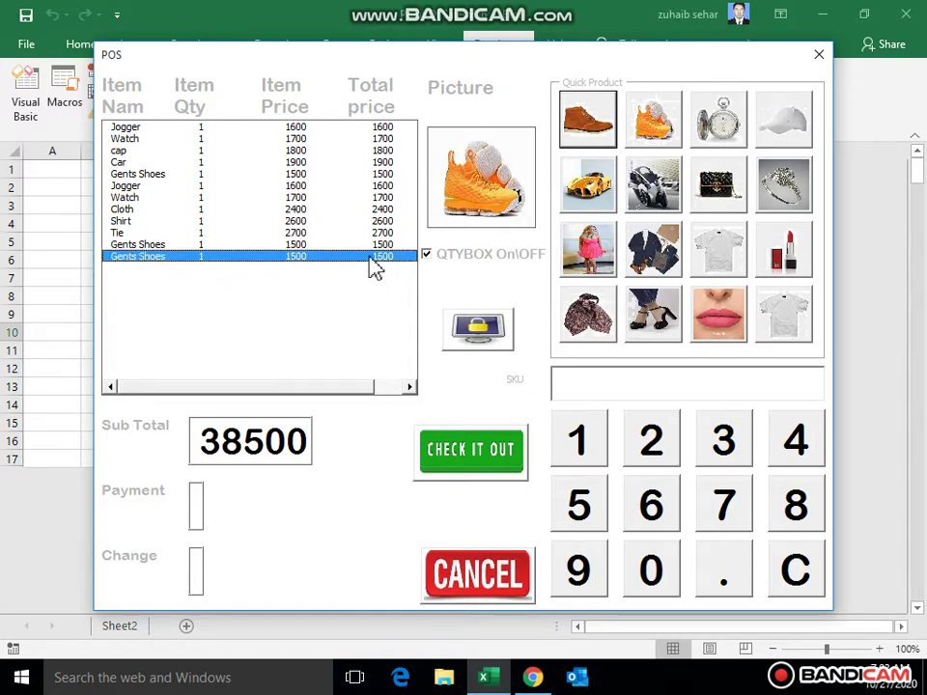
double_click(370, 256)
double_click(369, 246)
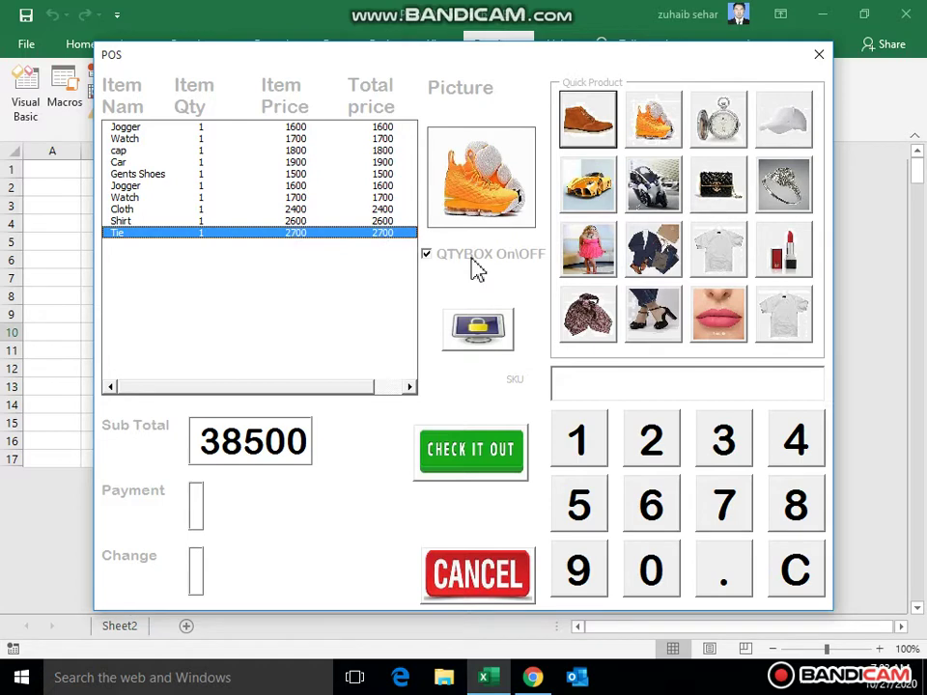
- Turn QTYBOX off and try checking out with a 4000 payment, dismissing both warnings
click(429, 257)
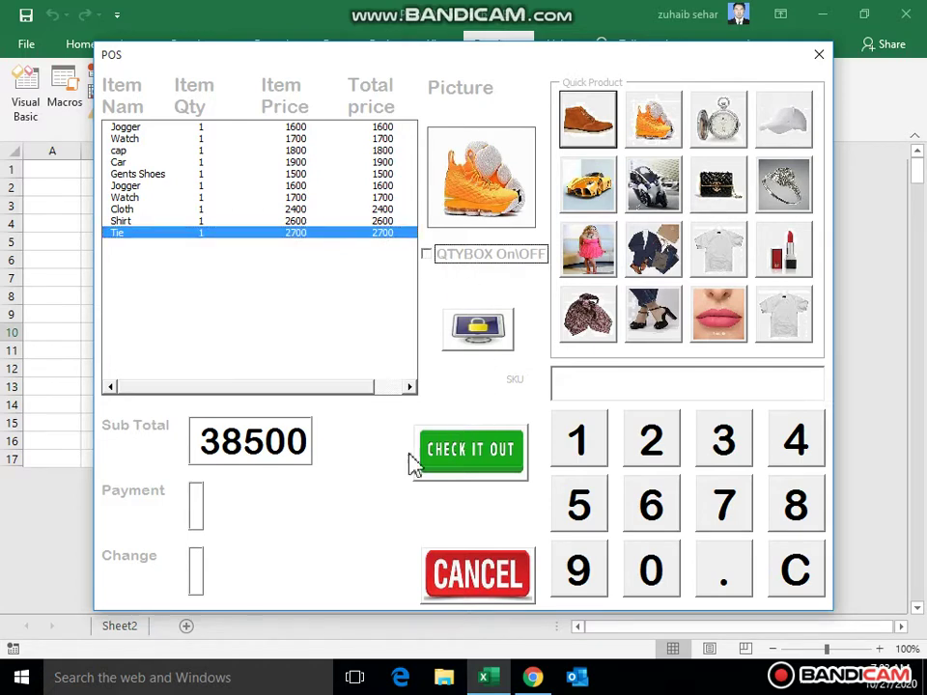
click(476, 465)
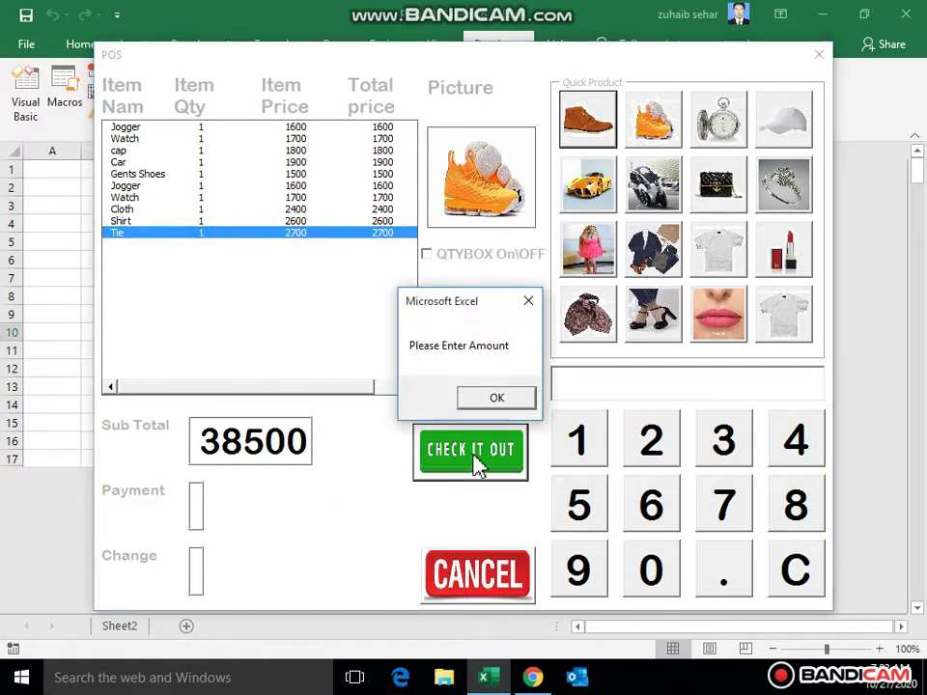
click(496, 400)
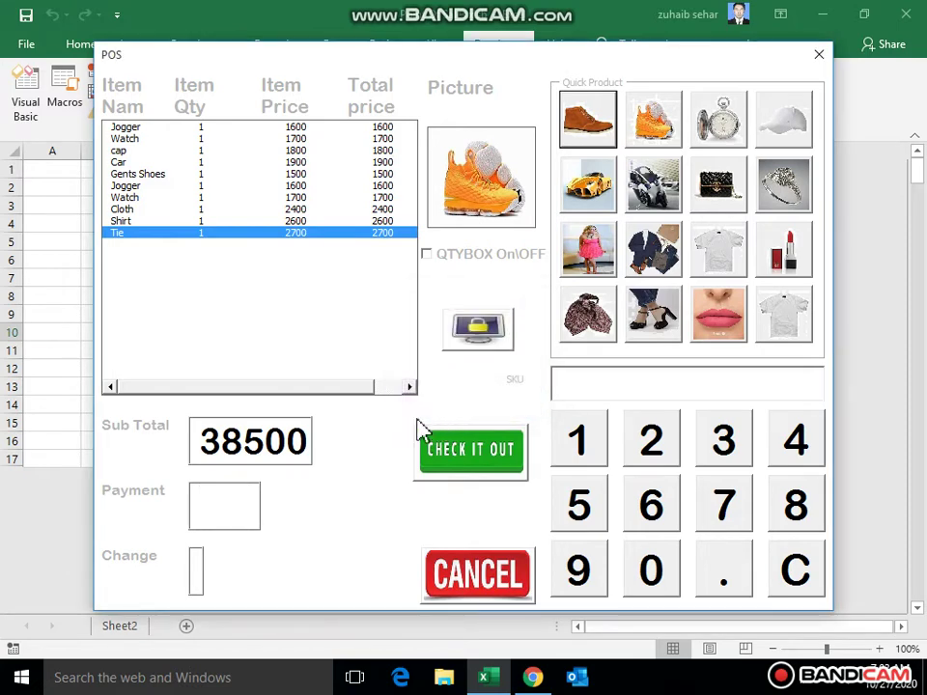
text(4000)
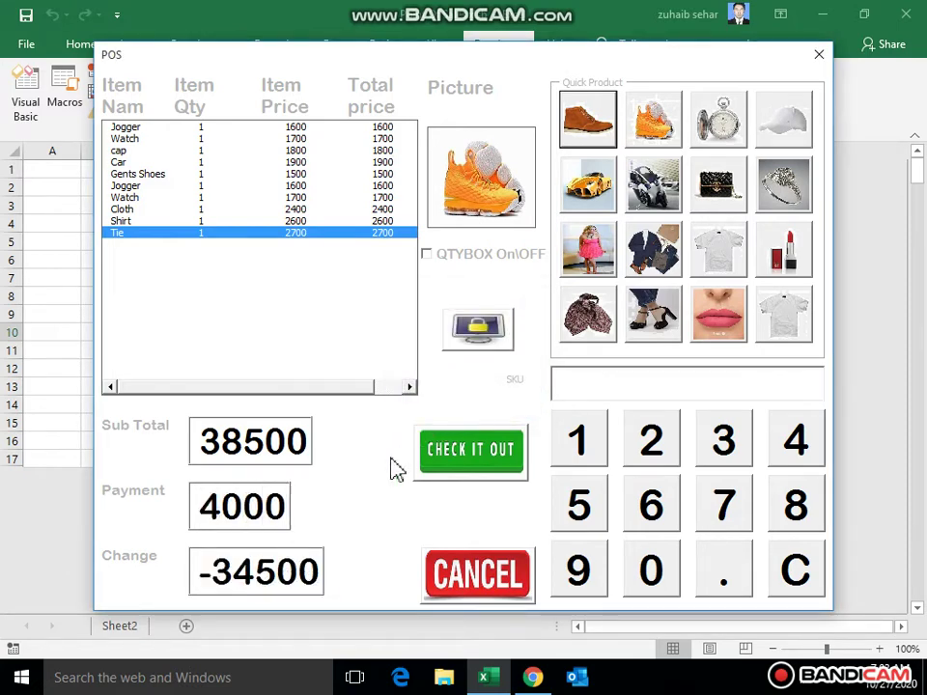
click(451, 468)
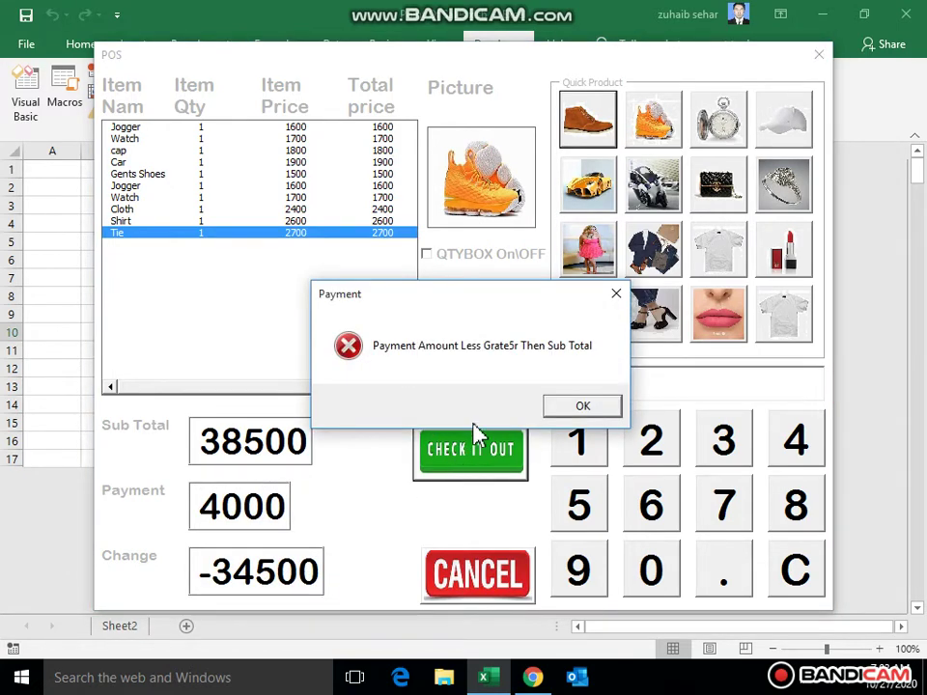
click(556, 409)
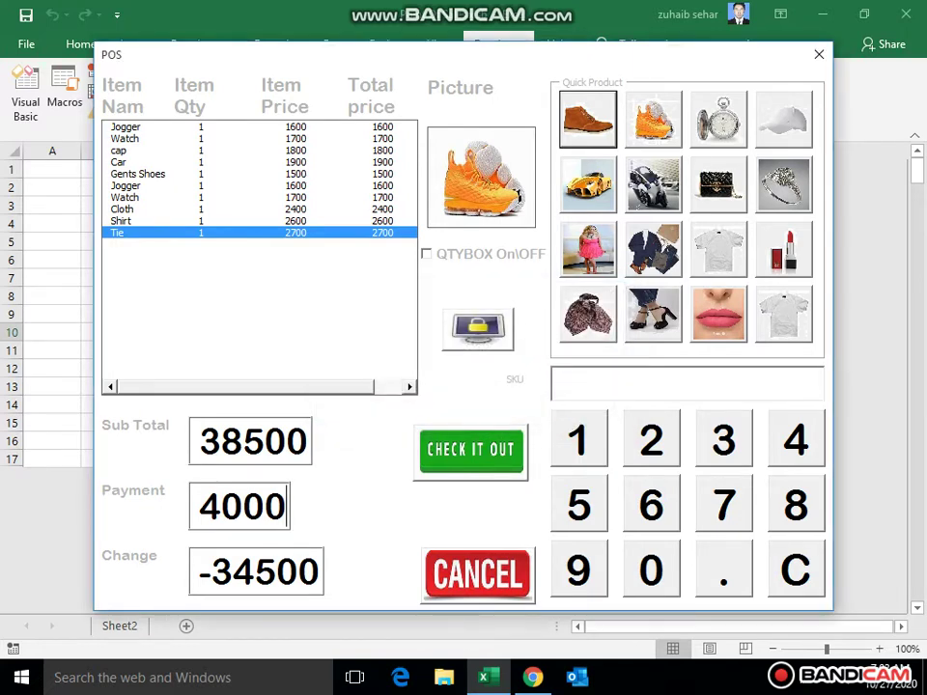
- Correct the payment to 40000 and pay the 38500 sale in cash with 1500 change
text(0)
click(470, 449)
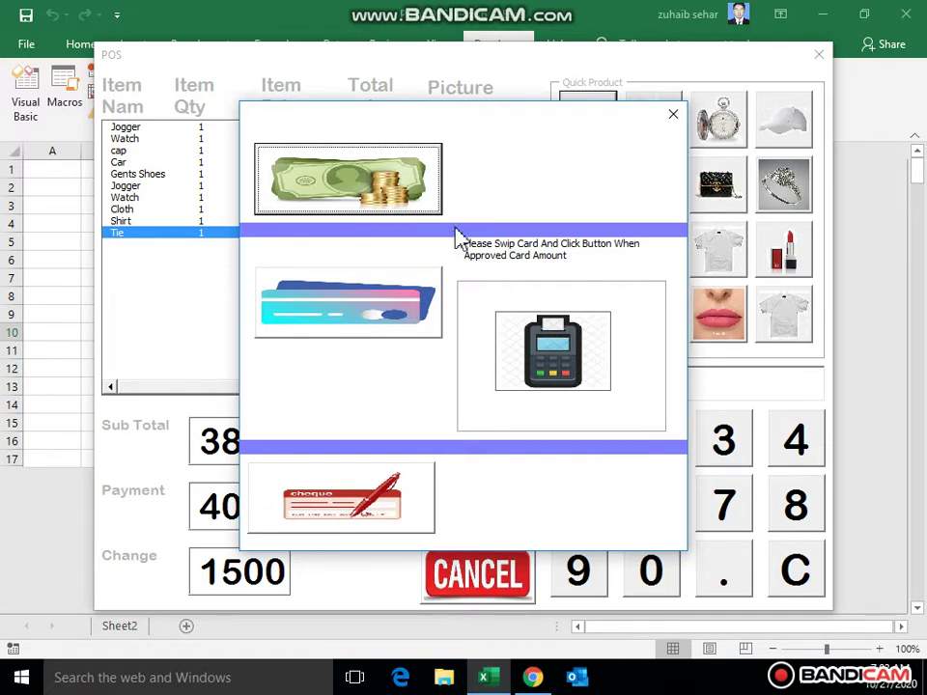
click(356, 178)
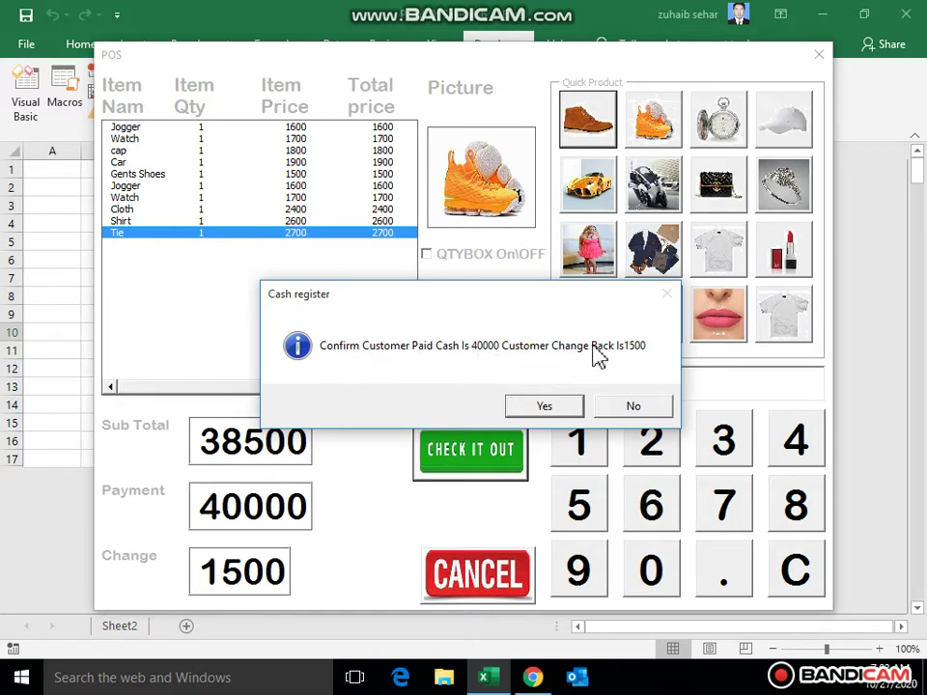
click(541, 405)
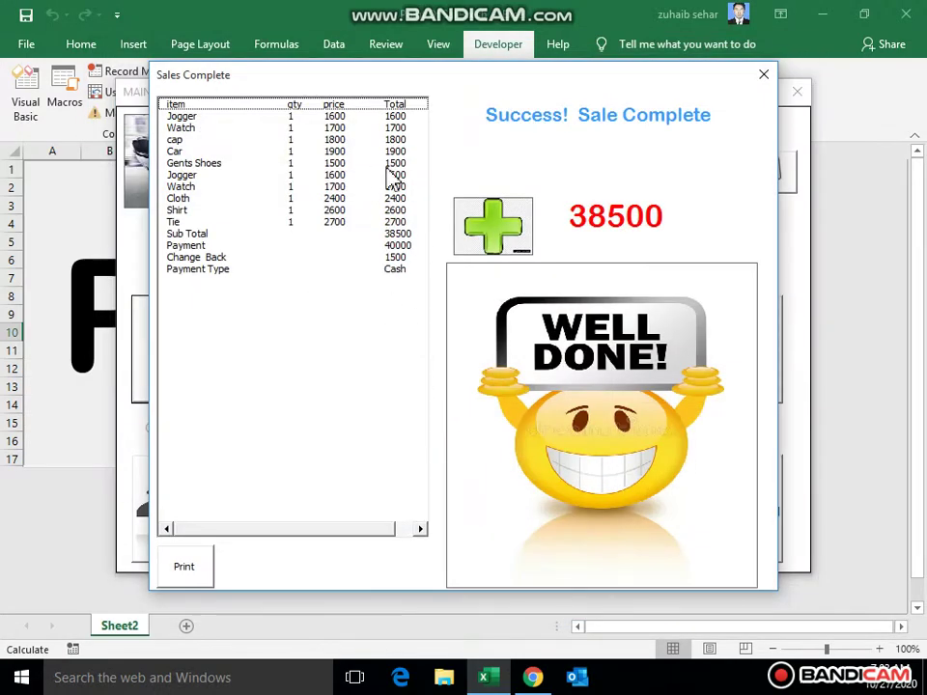
- Review the receipt, print it, and close the Sales Complete window
mouse_move(393, 119)
mouse_down()
mouse_move(368, 265)
mouse_move(661, 221)
mouse_up()
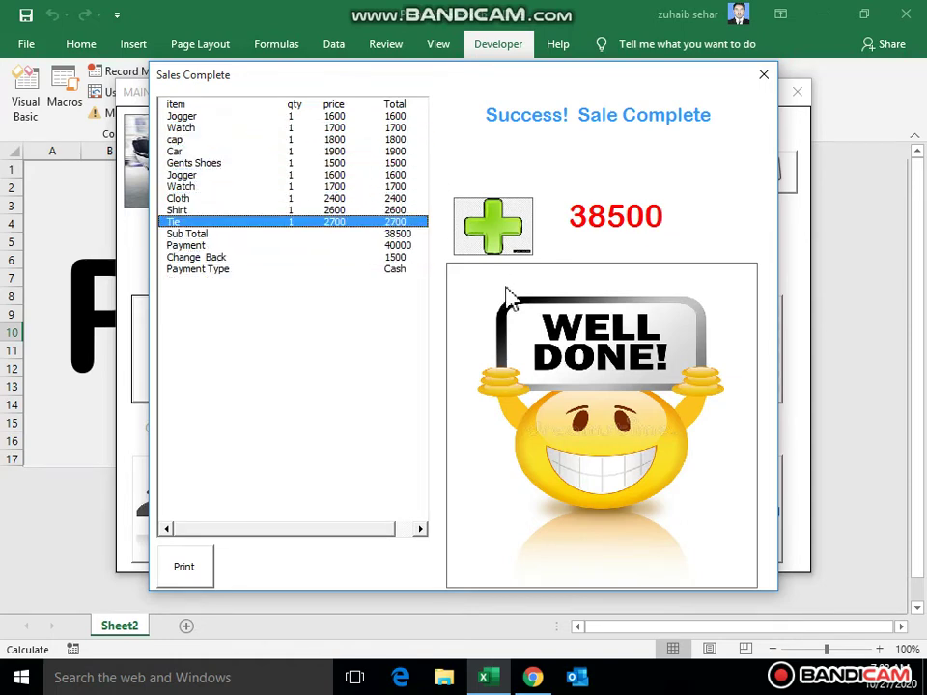
click(186, 569)
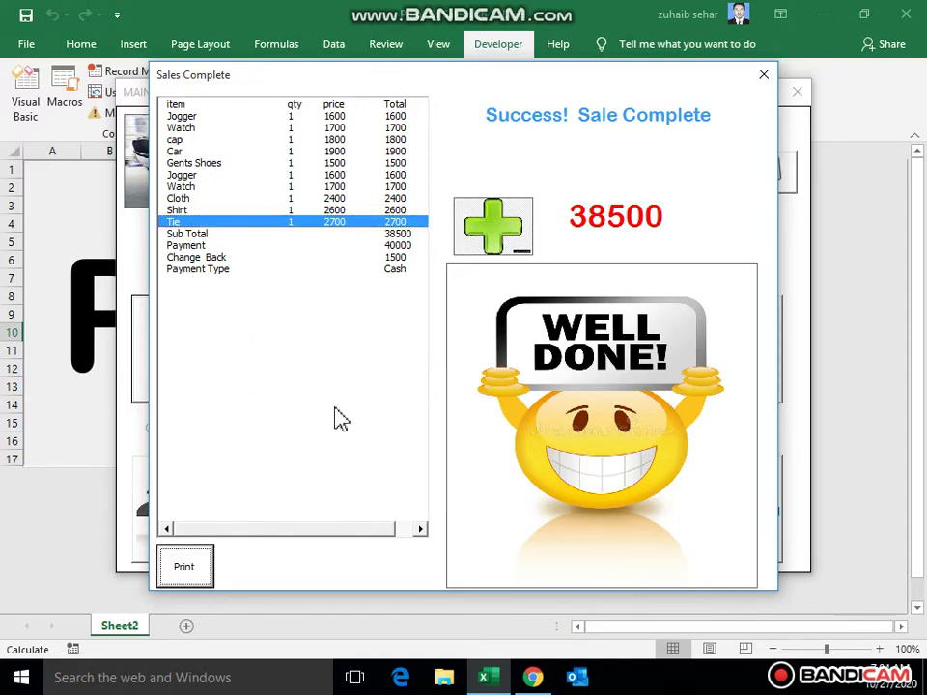
click(763, 74)
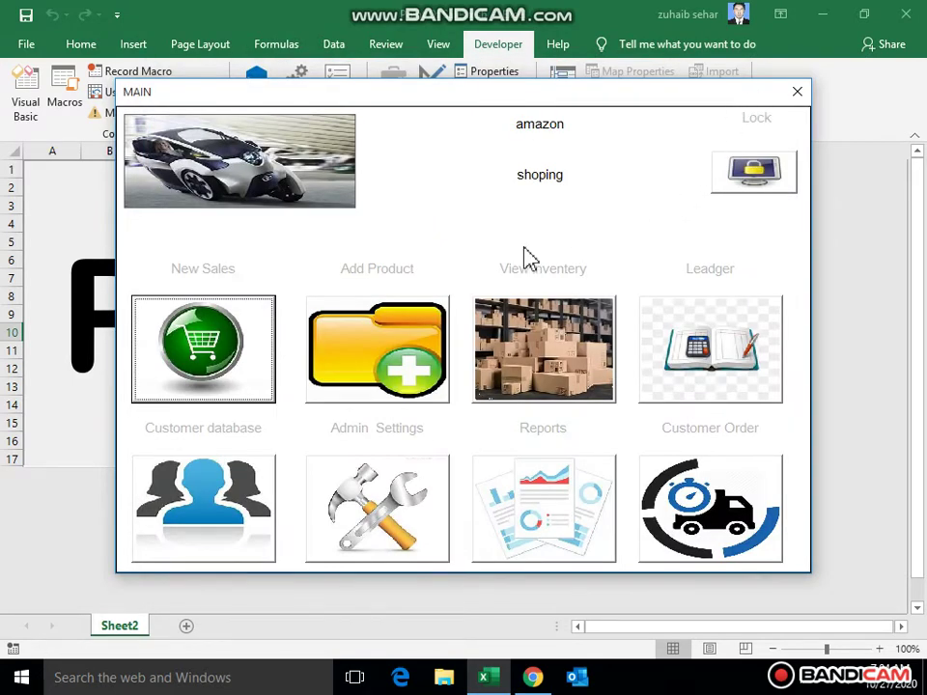
- Add a product with SKU 144, price 1500, cost 500, stock 5, category Dresses
click(432, 340)
click(438, 399)
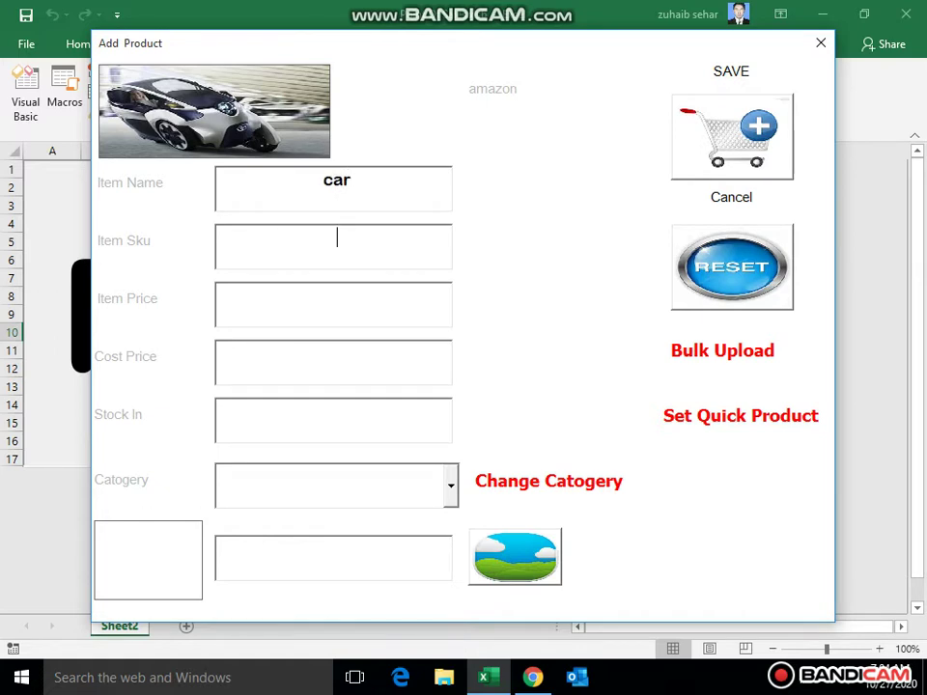
text(14)
text(1500)
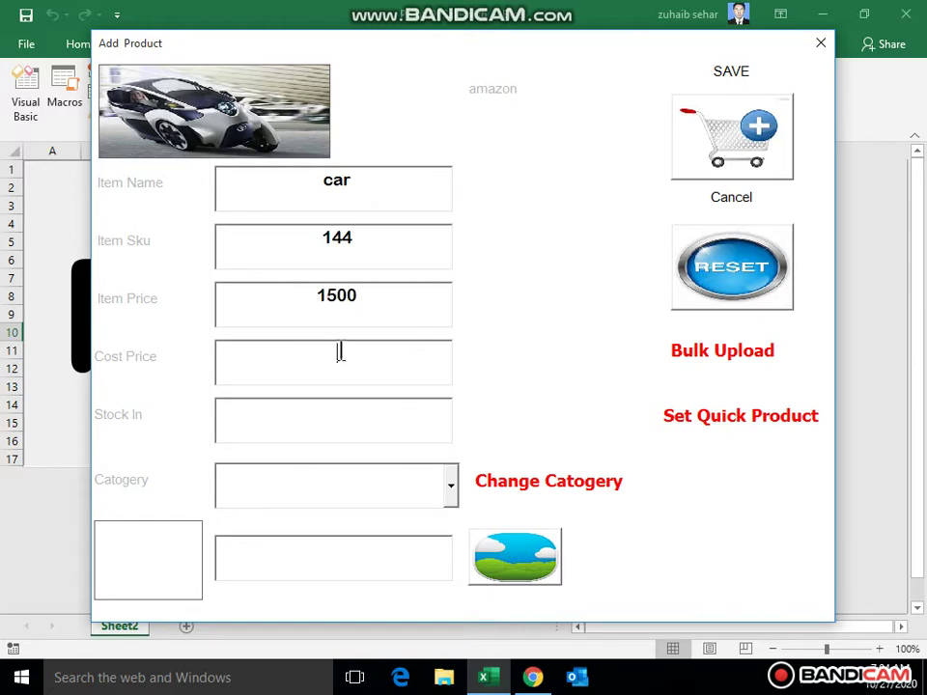
text(00)
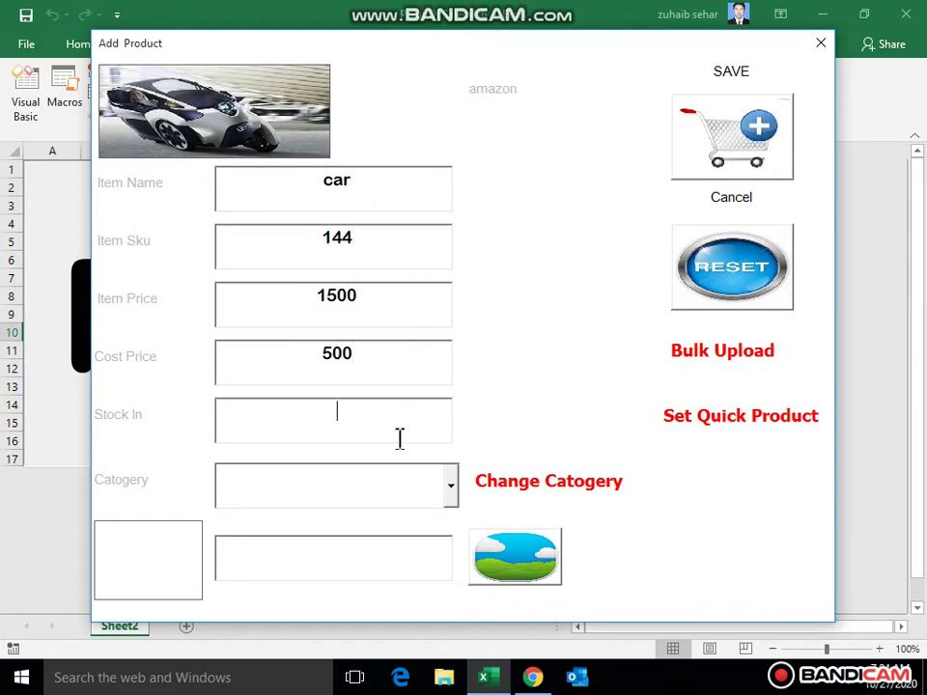
text(5)
click(450, 486)
click(358, 485)
click(450, 487)
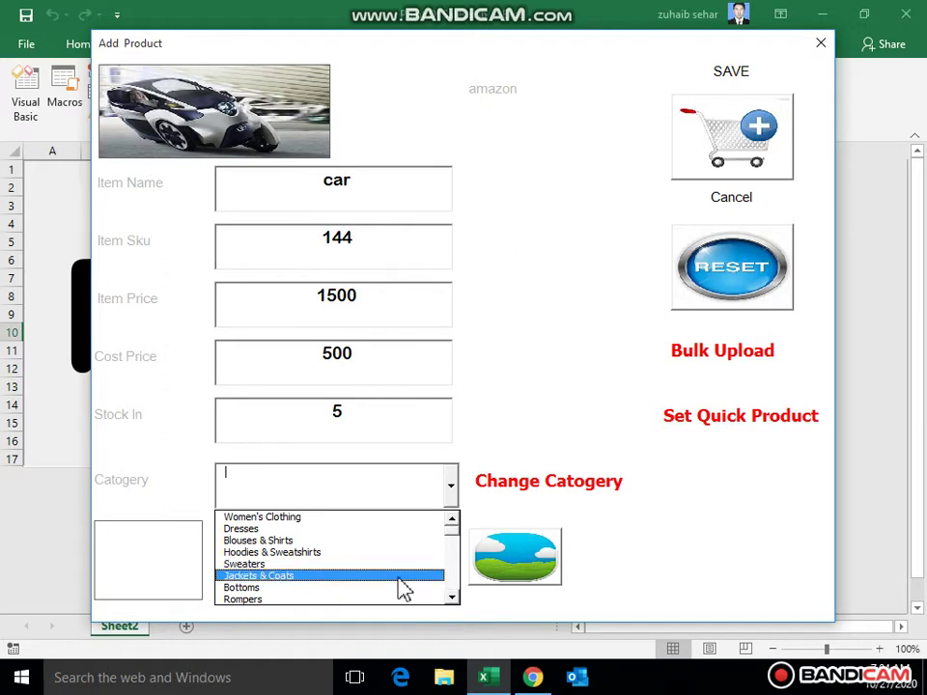
click(398, 528)
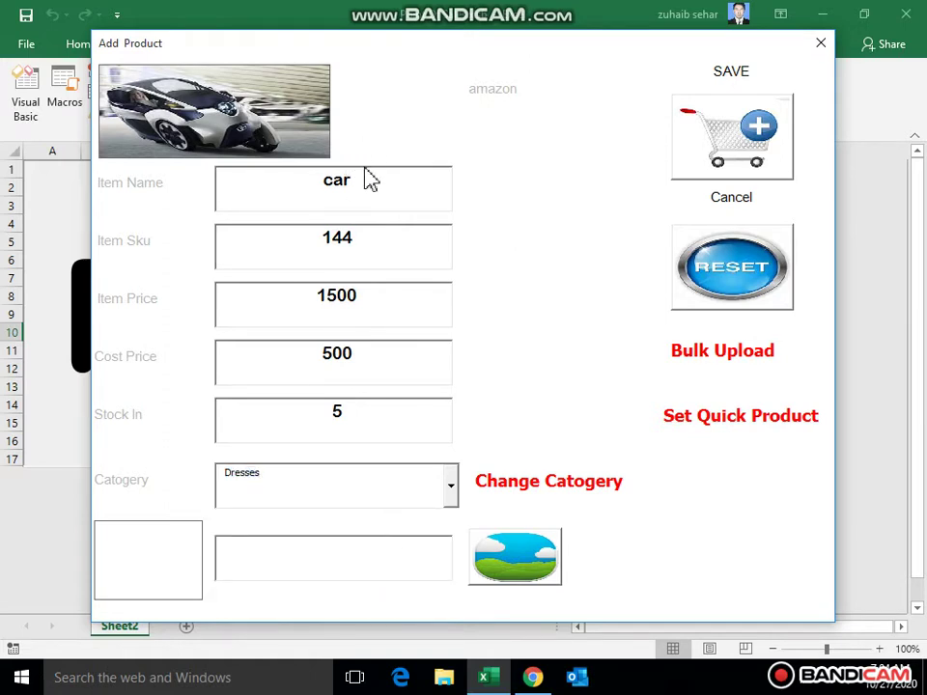
- Name the product 'dress', attach the dress photo, save it and close the form
key(Tab)
text(dress)
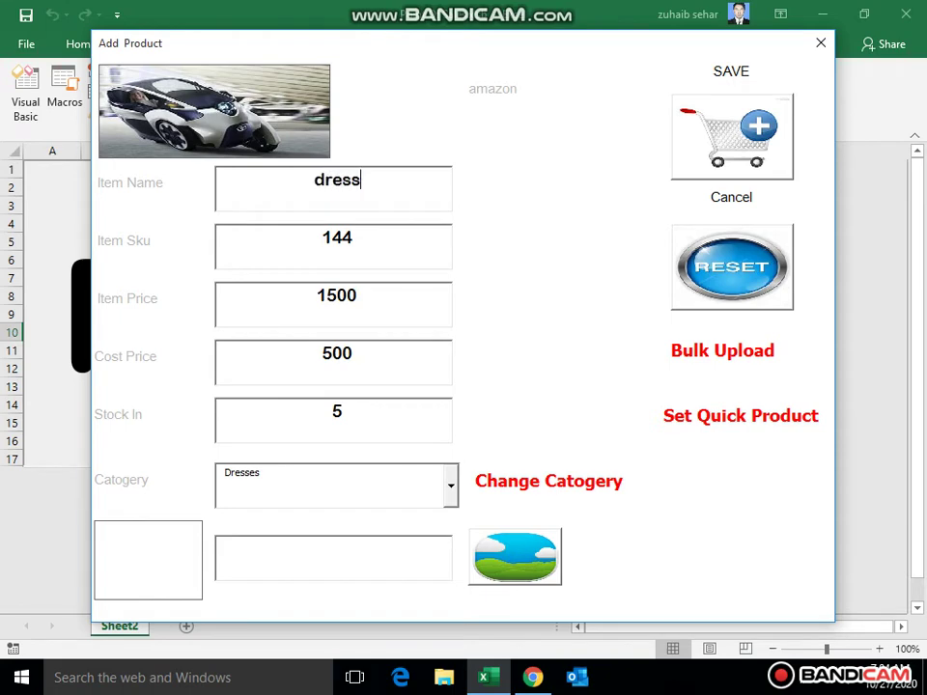
click(506, 580)
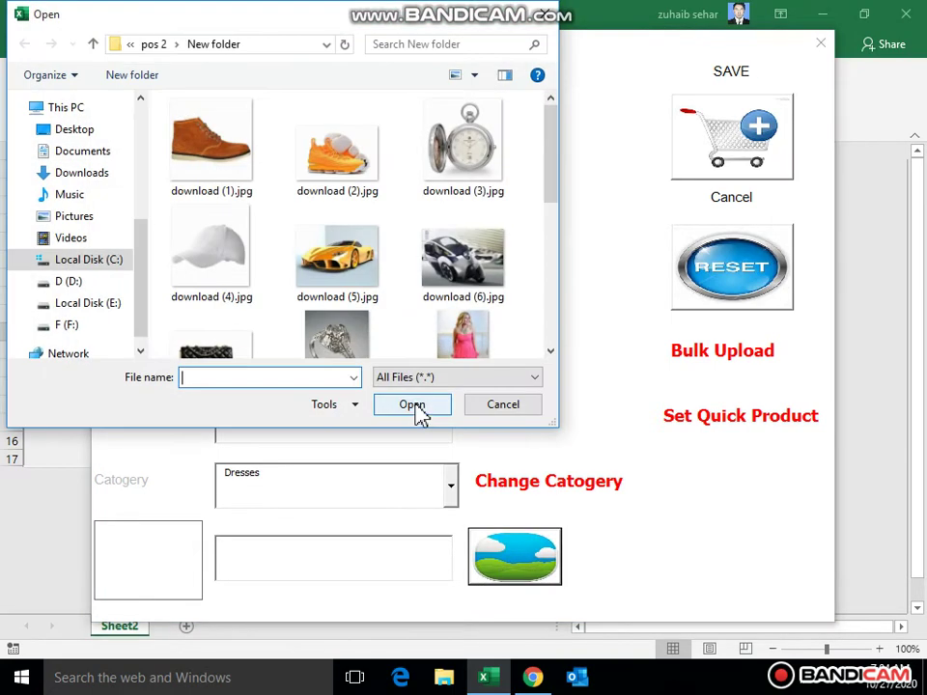
double_click(466, 347)
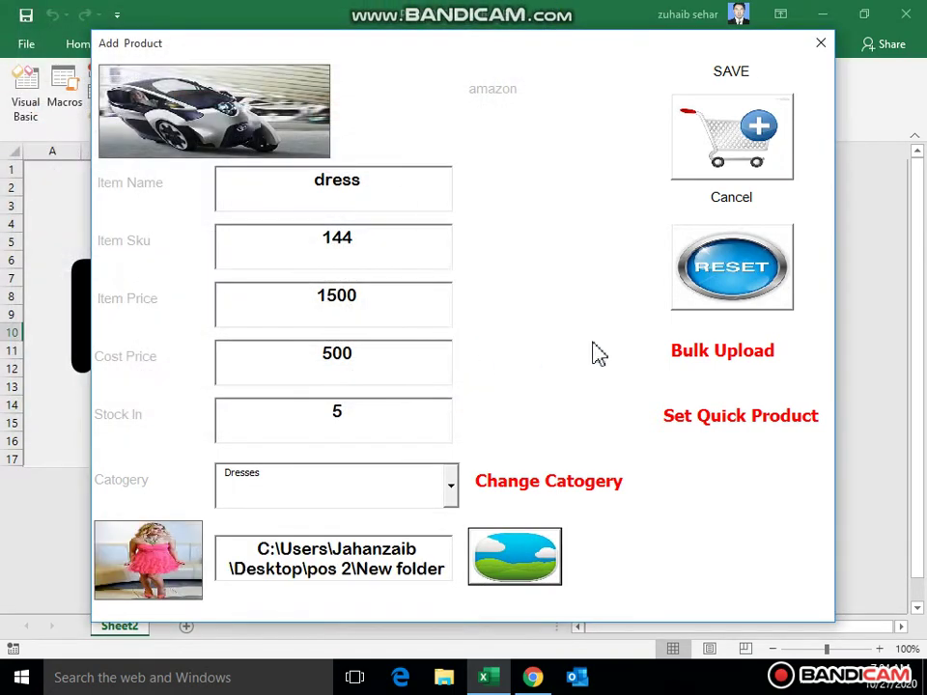
click(724, 124)
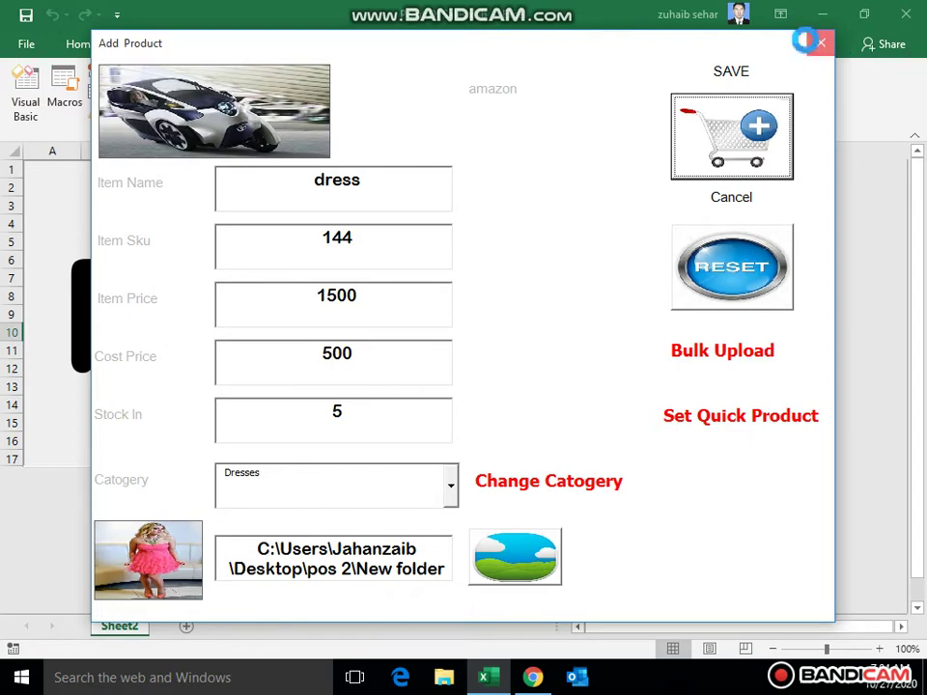
click(821, 43)
- Start a new sale, try adding SKU 14, then close the sales form
click(256, 388)
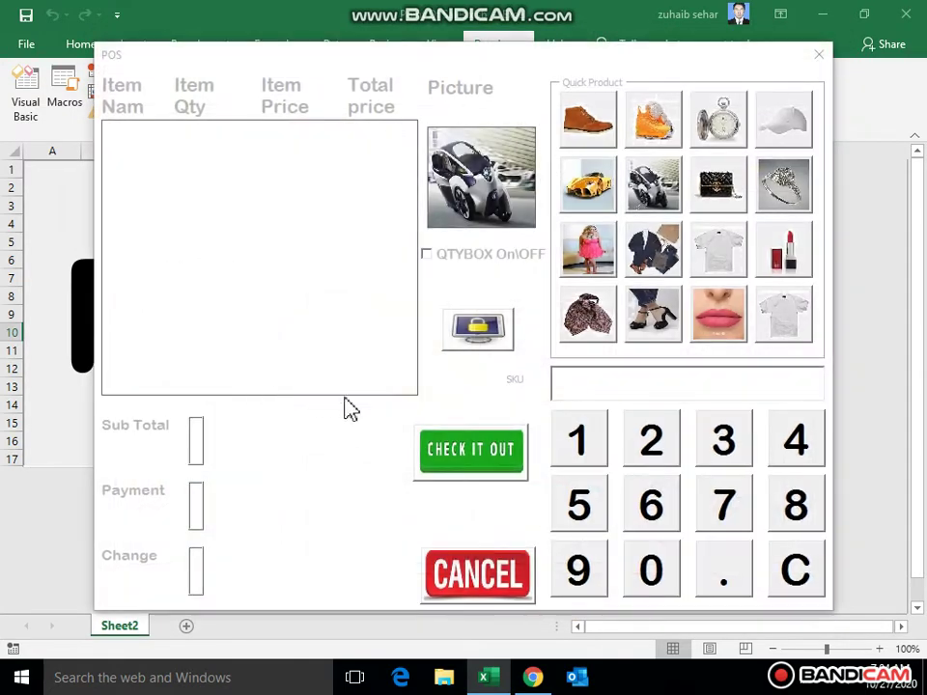
text(14)
key(Return)
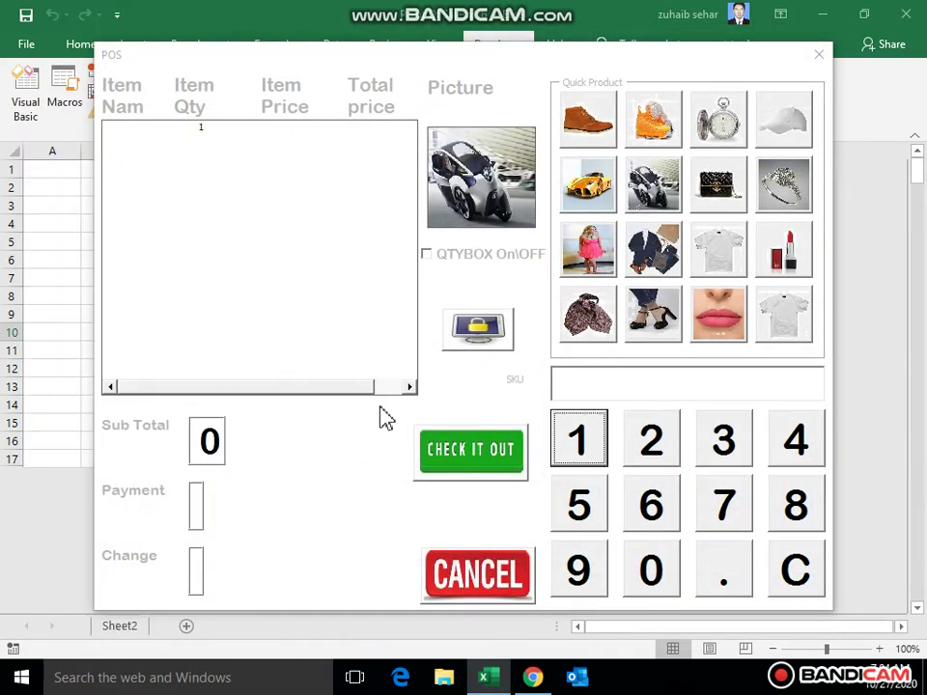
click(604, 382)
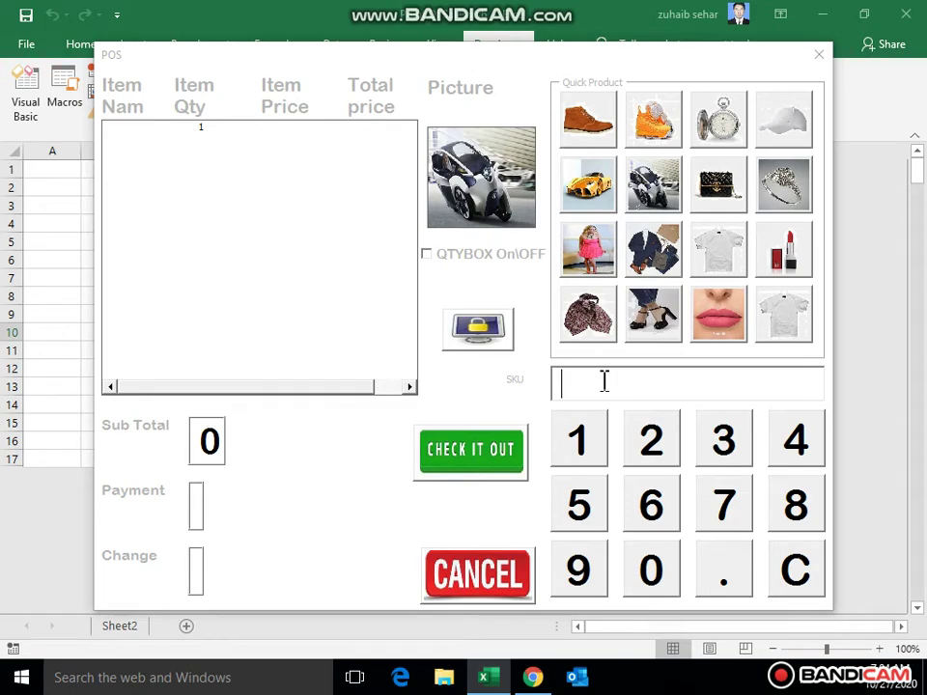
click(819, 55)
- Return to the Stock sheet and unprotect it with the sheet password
click(534, 362)
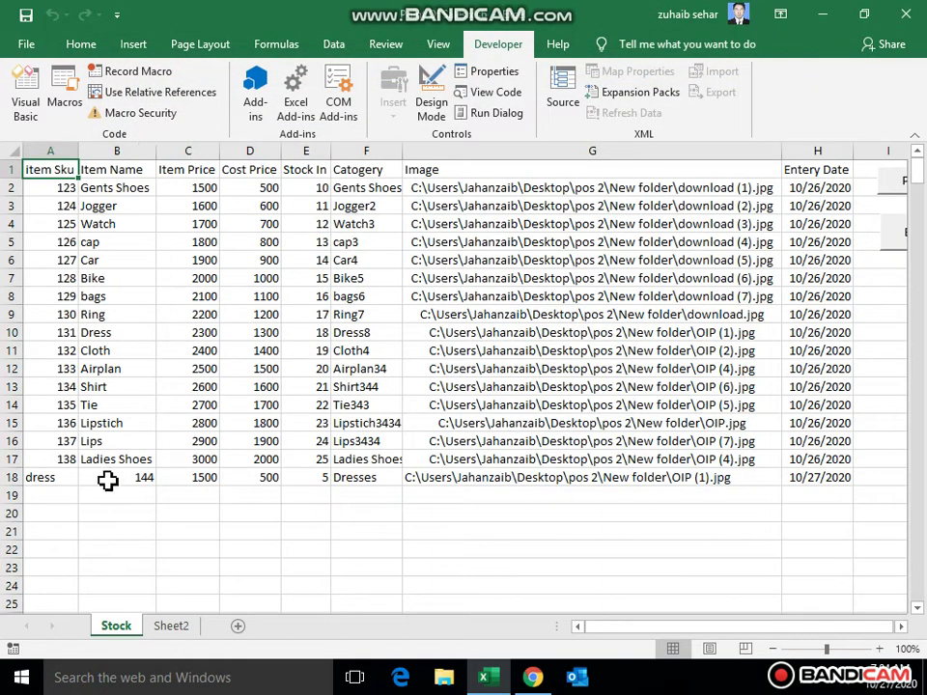
click(53, 477)
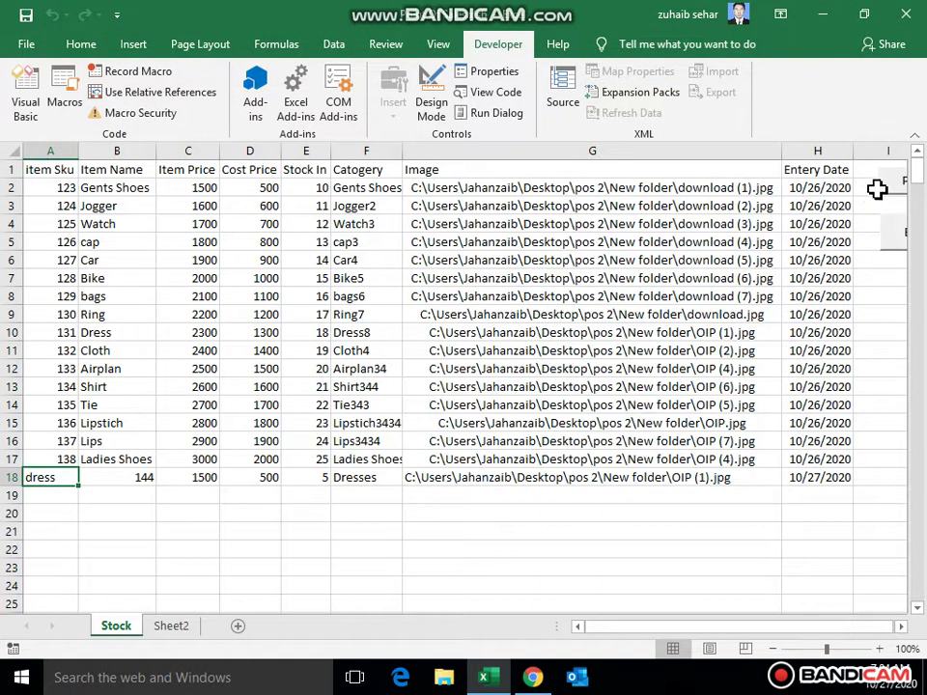
double_click(112, 479)
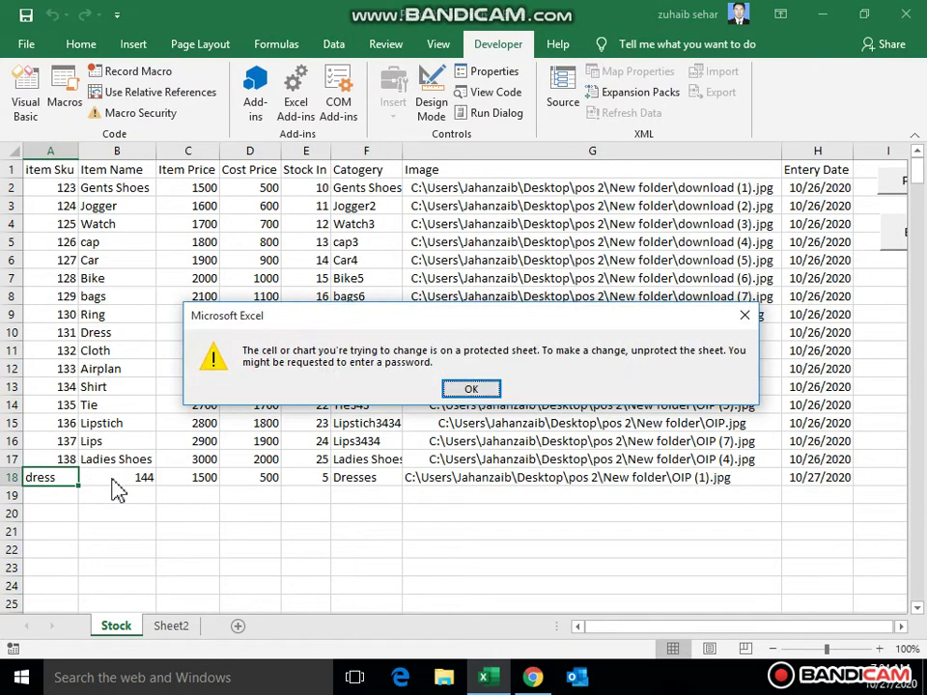
key(Return)
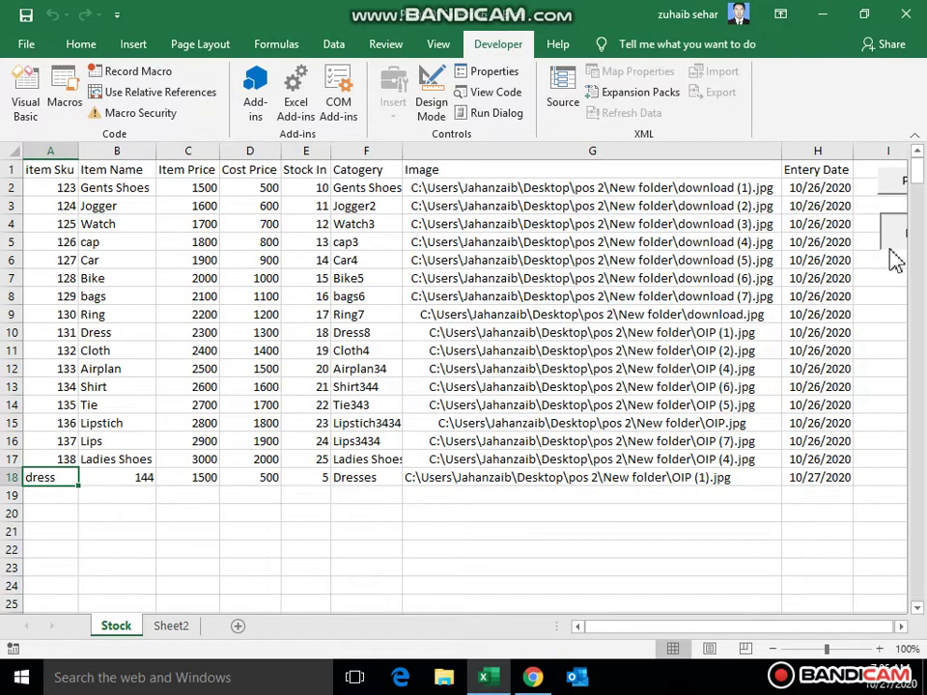
click(890, 236)
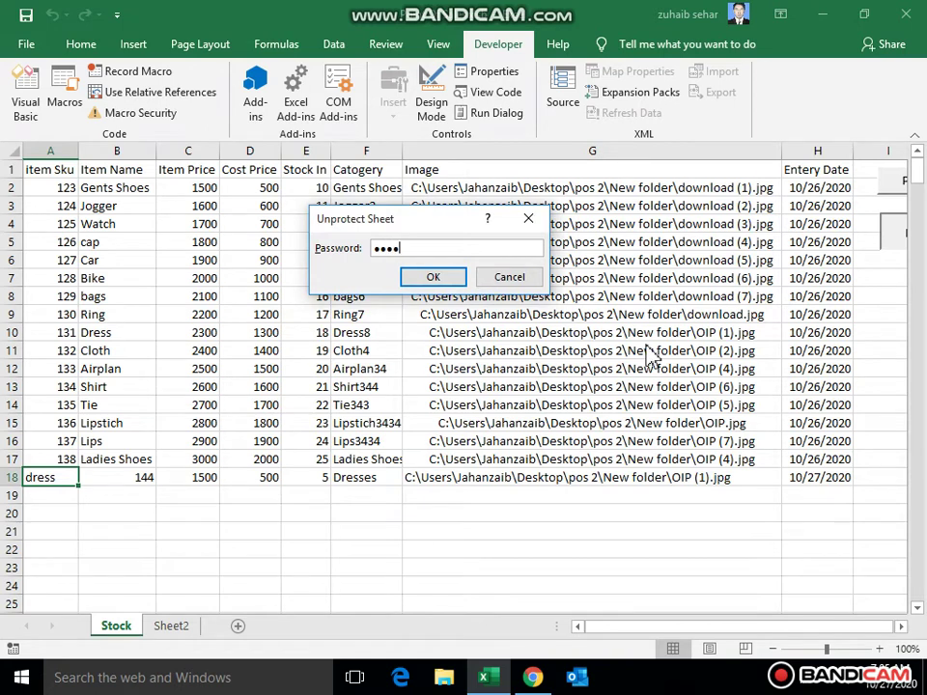
key(Return)
- Enter SKU 144 in A18 and item name 'dress' in B18
text(144)
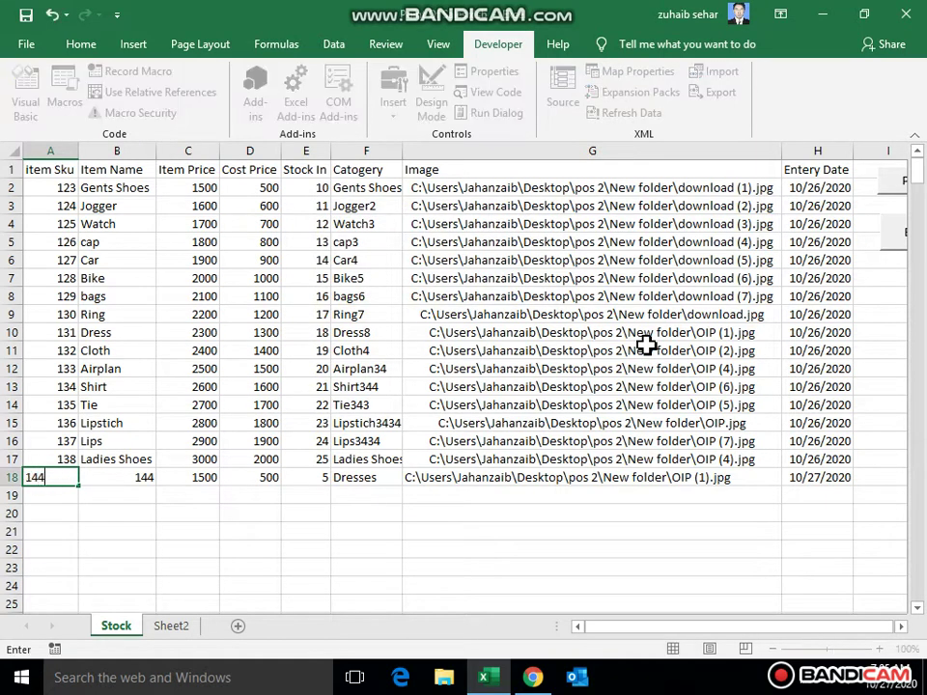
key(Return)
key(Up)
key(Right)
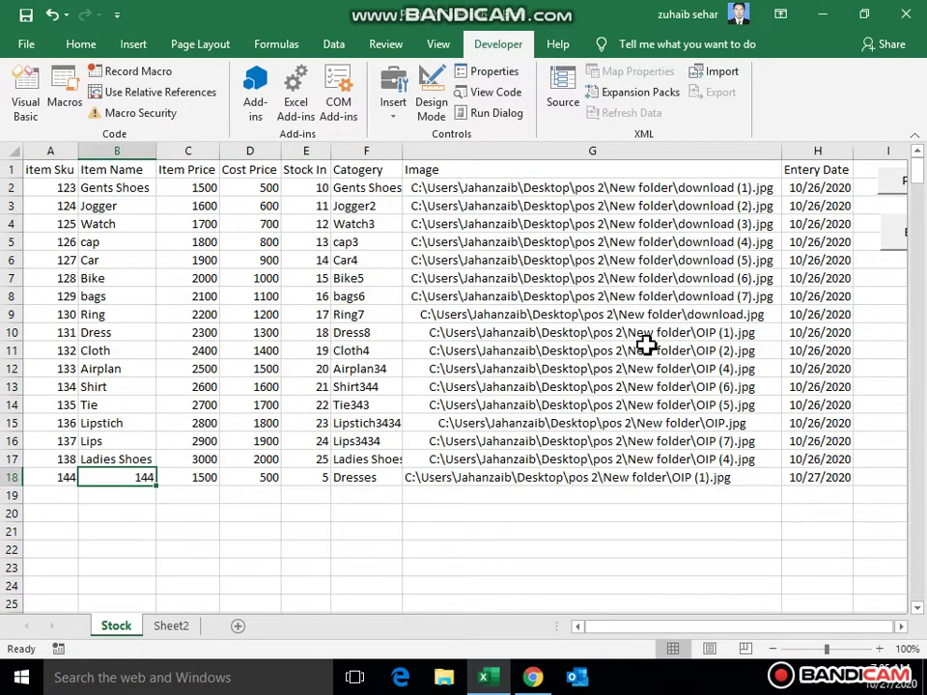
text(dress)
key(Return)
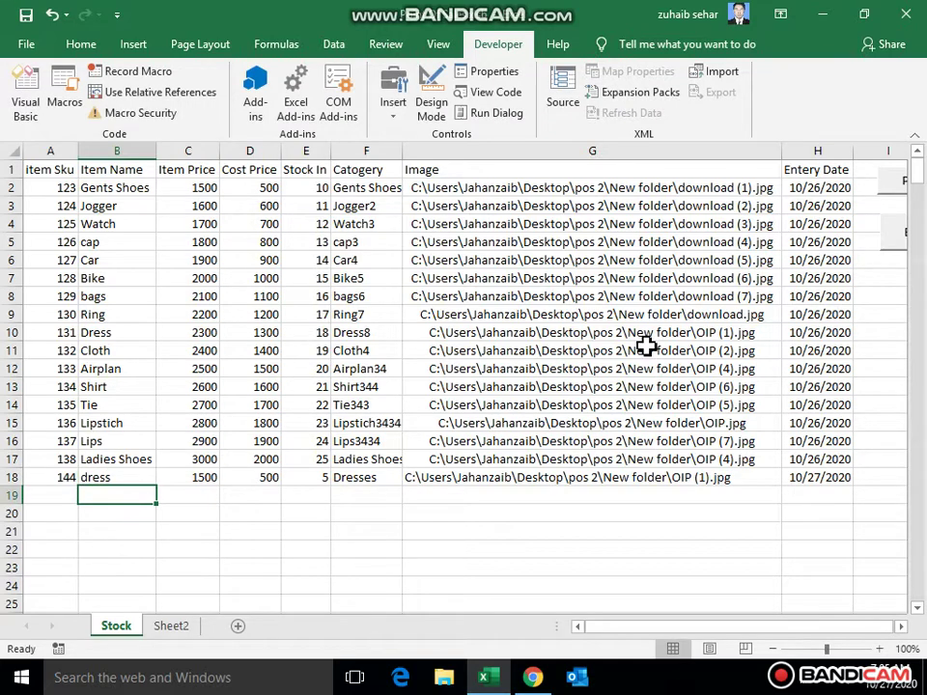
click(891, 181)
- Start a new sale and scan SKU 144 three times, reaching a 4500 sub total
click(250, 395)
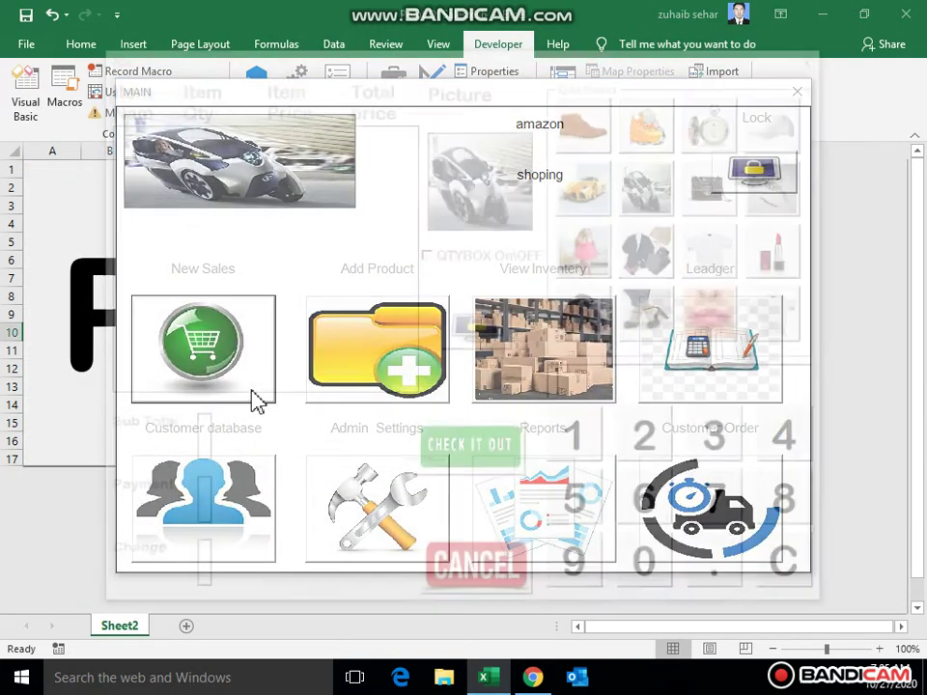
text(144)
key(Return)
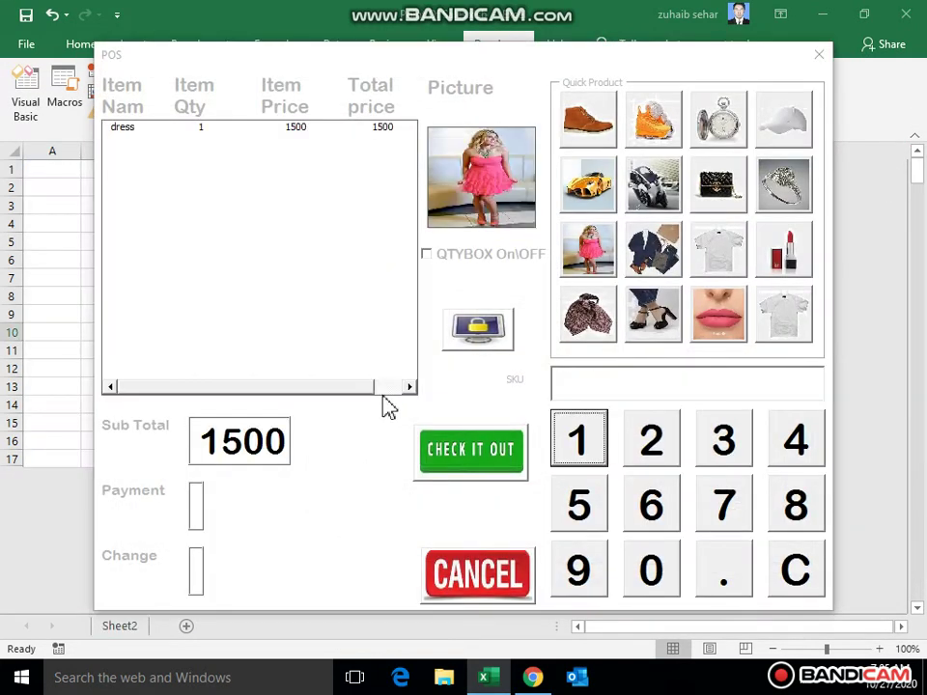
click(633, 388)
text(144)
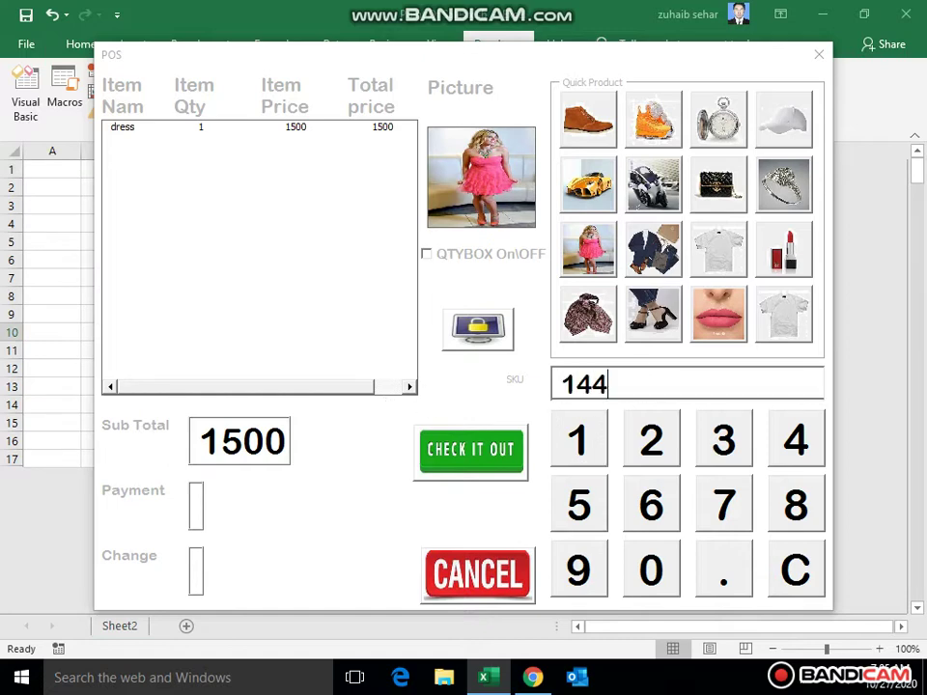
key(Return)
click(625, 396)
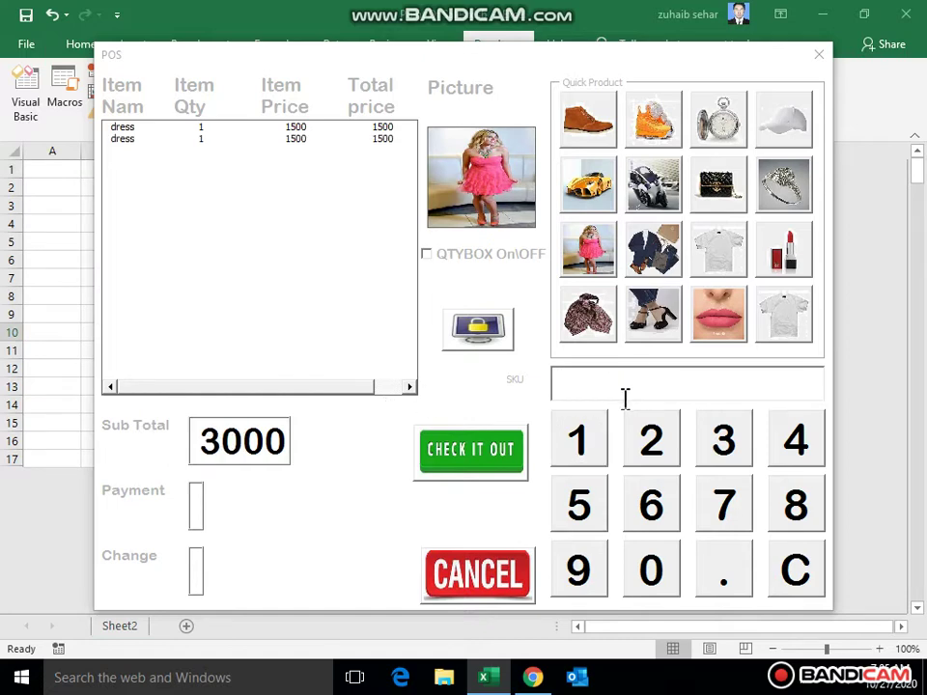
text(144)
key(Return)
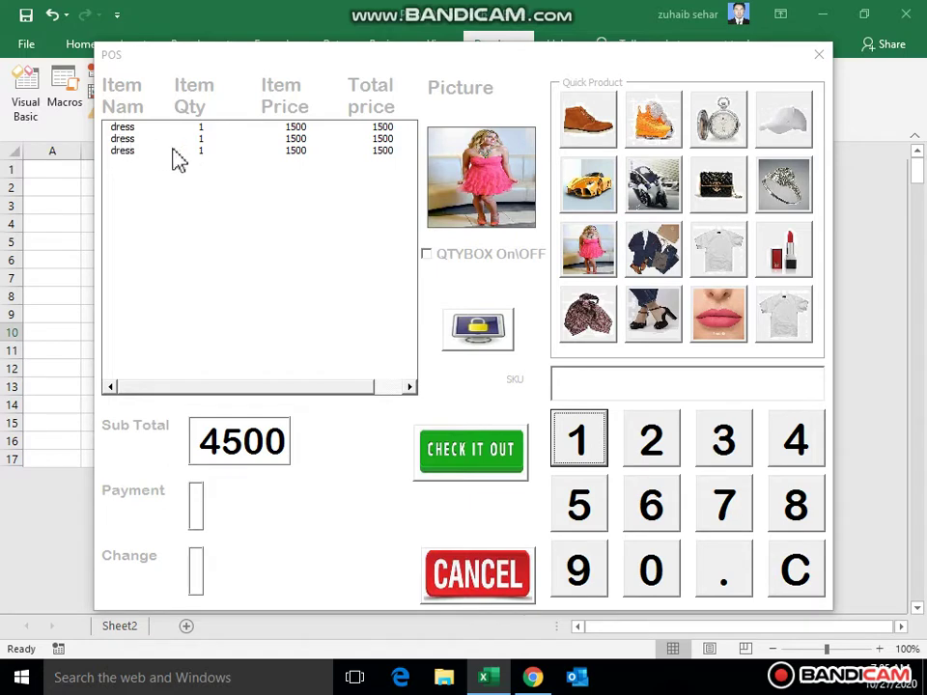
- Select the second and third dress rows, then cancel the sale and confirm Yes
click(279, 138)
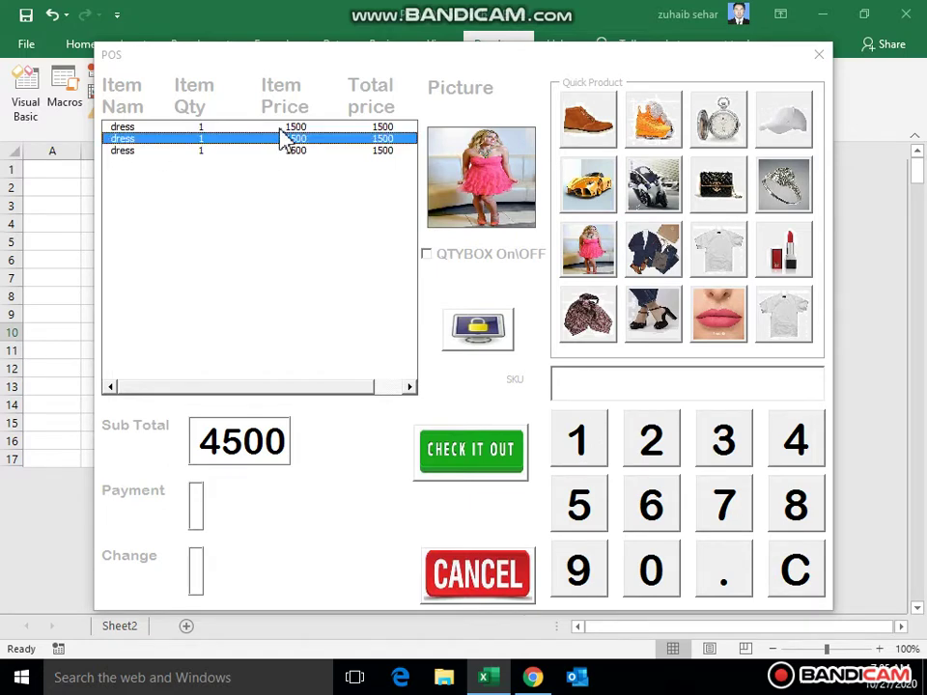
click(286, 151)
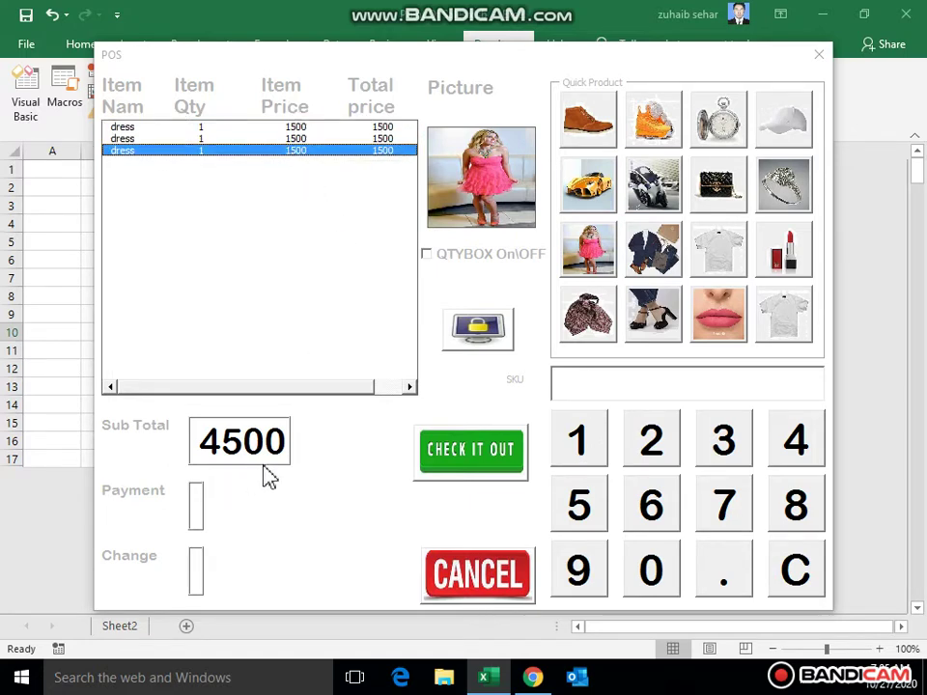
click(493, 565)
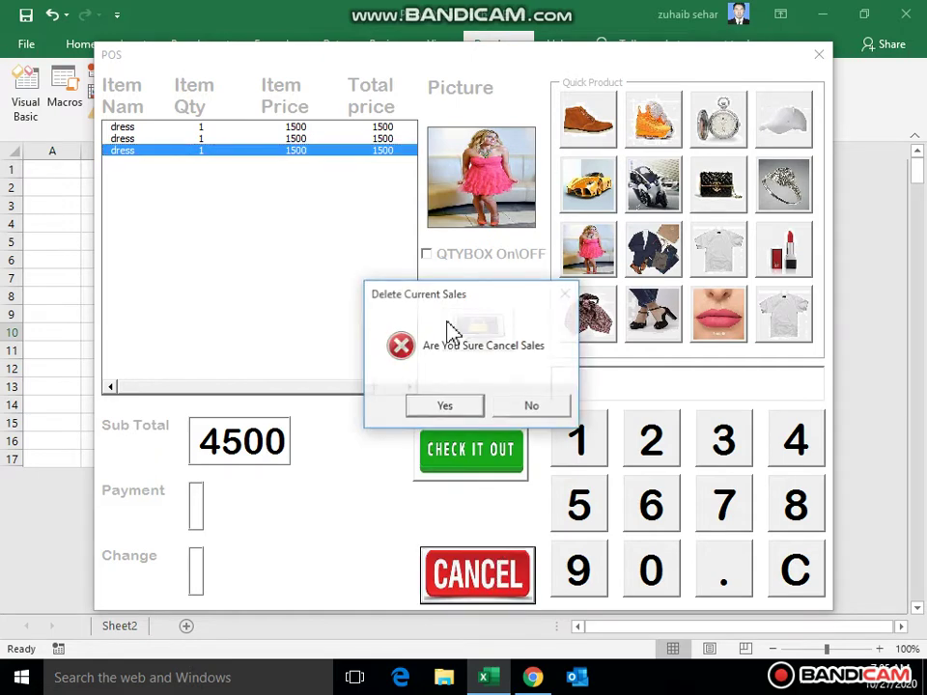
click(446, 407)
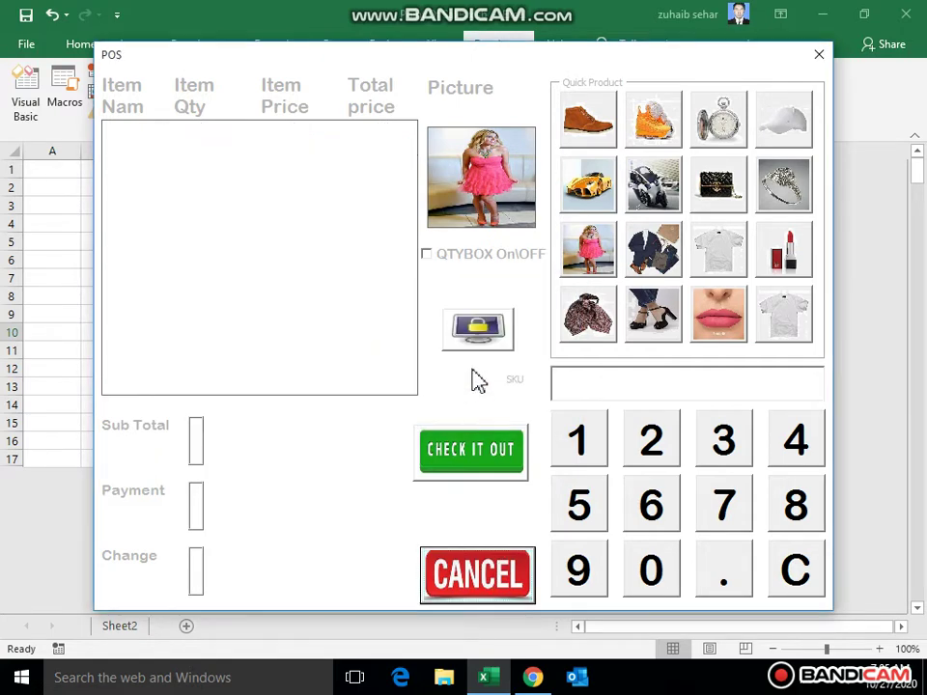
- Attempt a password unlock, dismiss the Wrong Password message and close the prompt
click(483, 336)
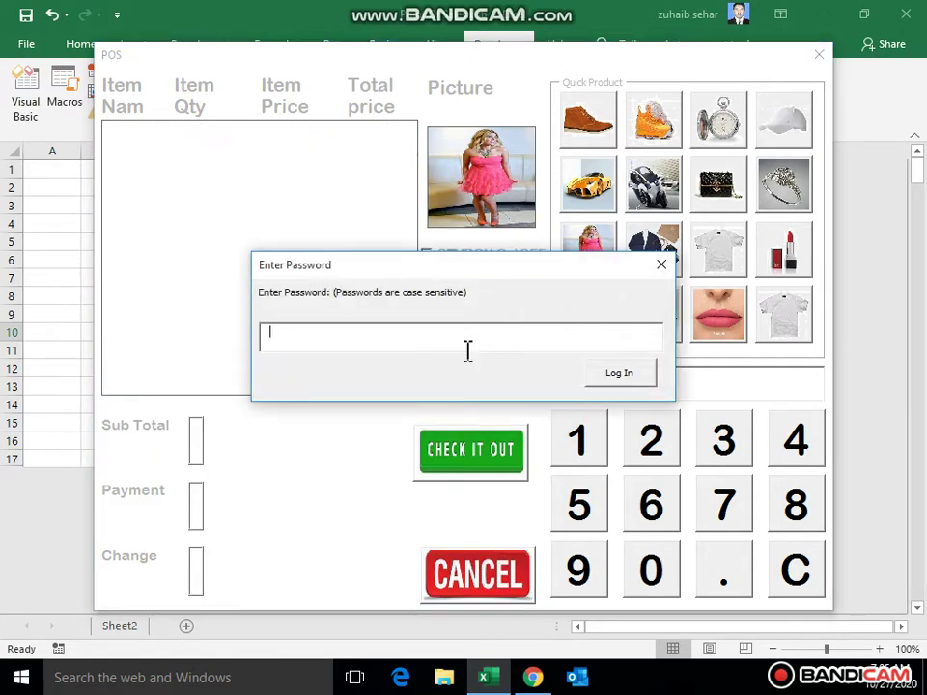
key(Return)
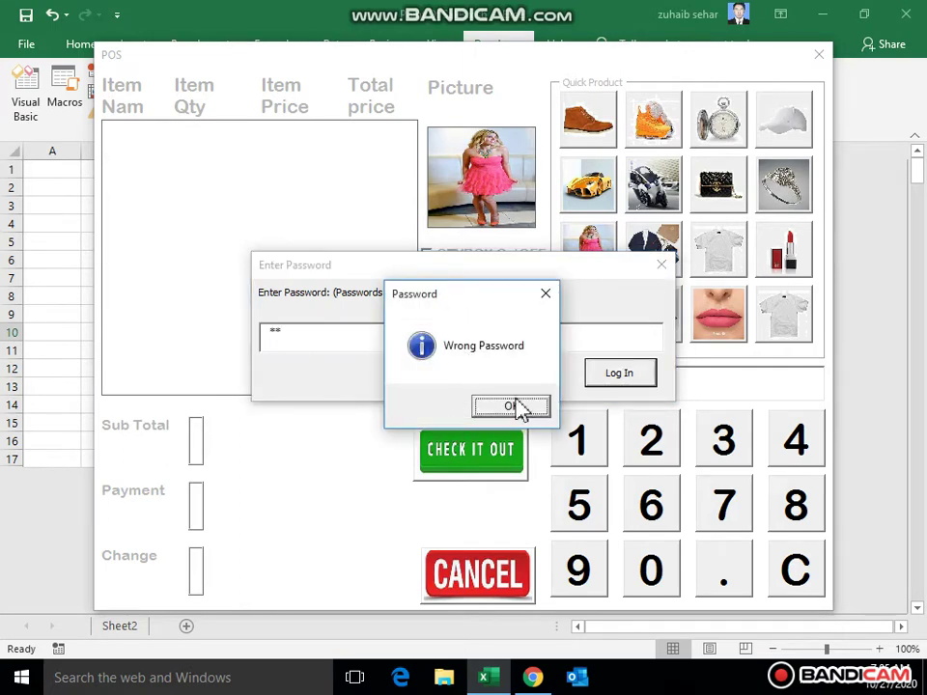
click(528, 413)
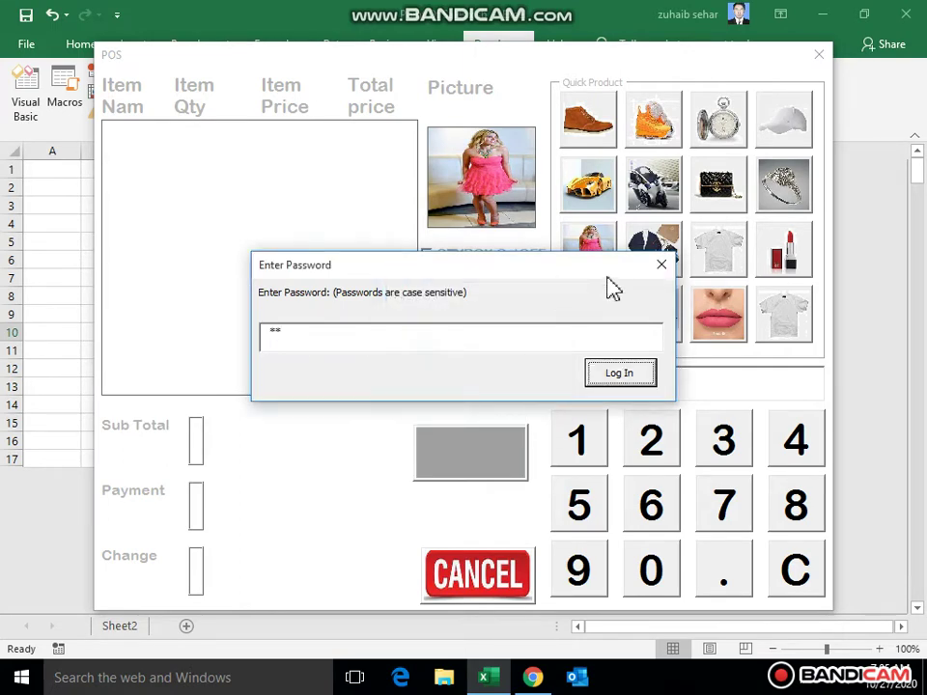
click(661, 265)
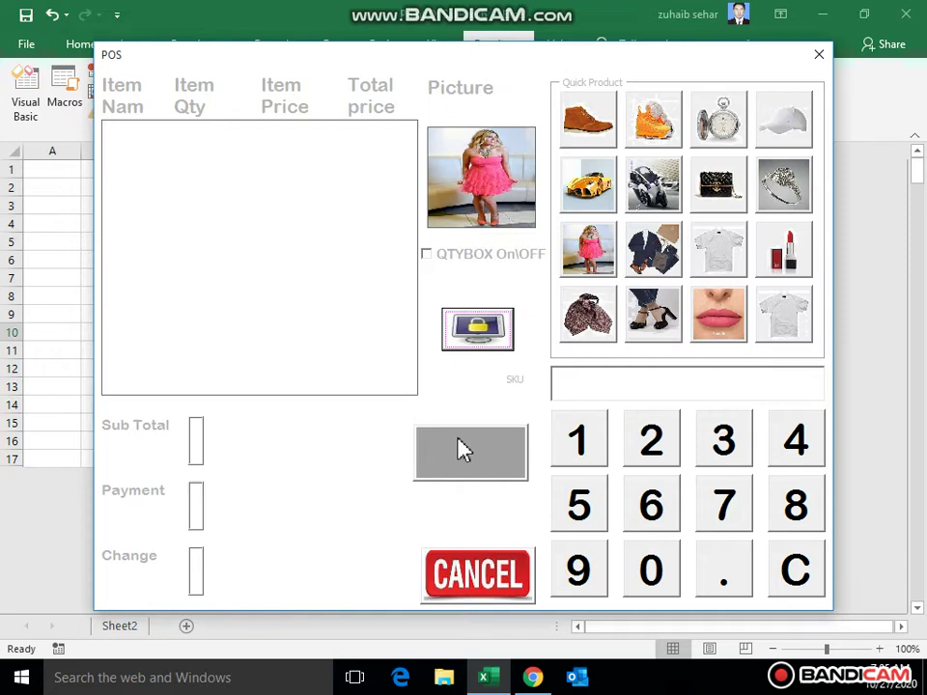
- Retry with a three-character password, dismiss the rejection, then close the POS sales form
click(460, 333)
key(Return)
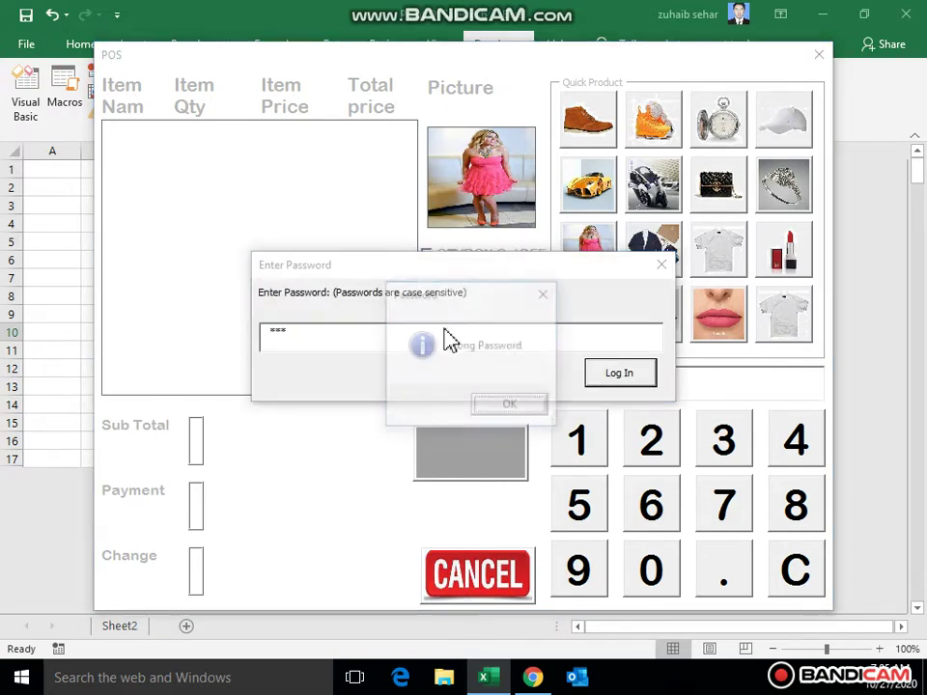
click(514, 413)
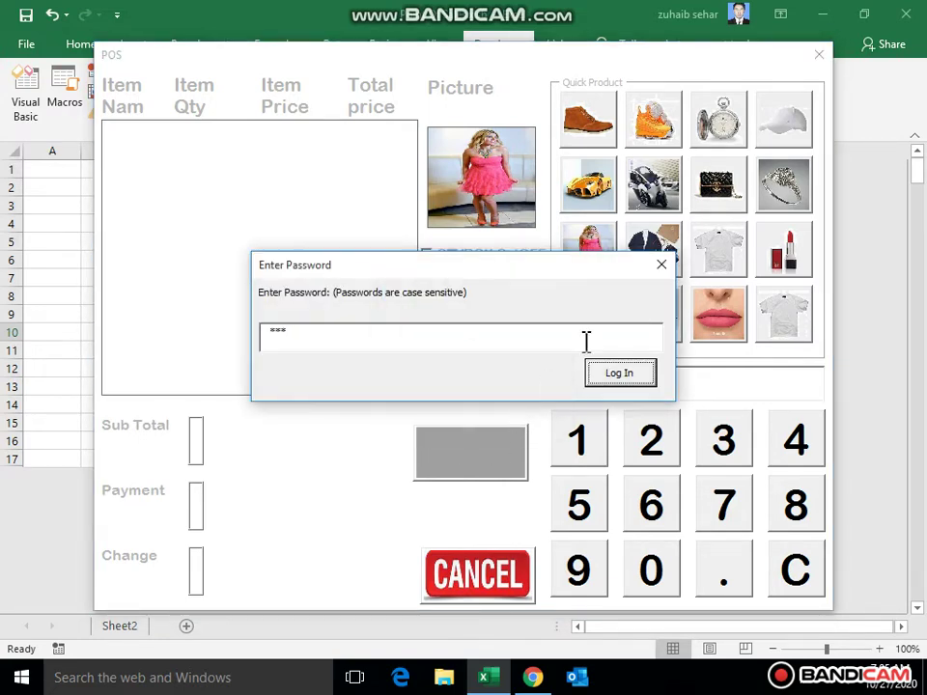
click(662, 265)
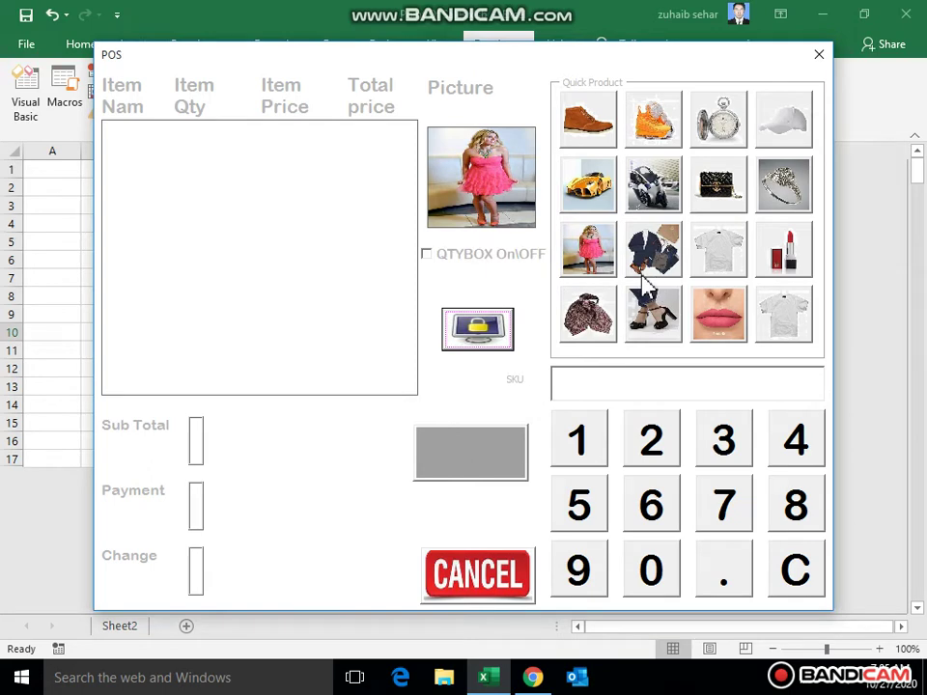
click(819, 58)
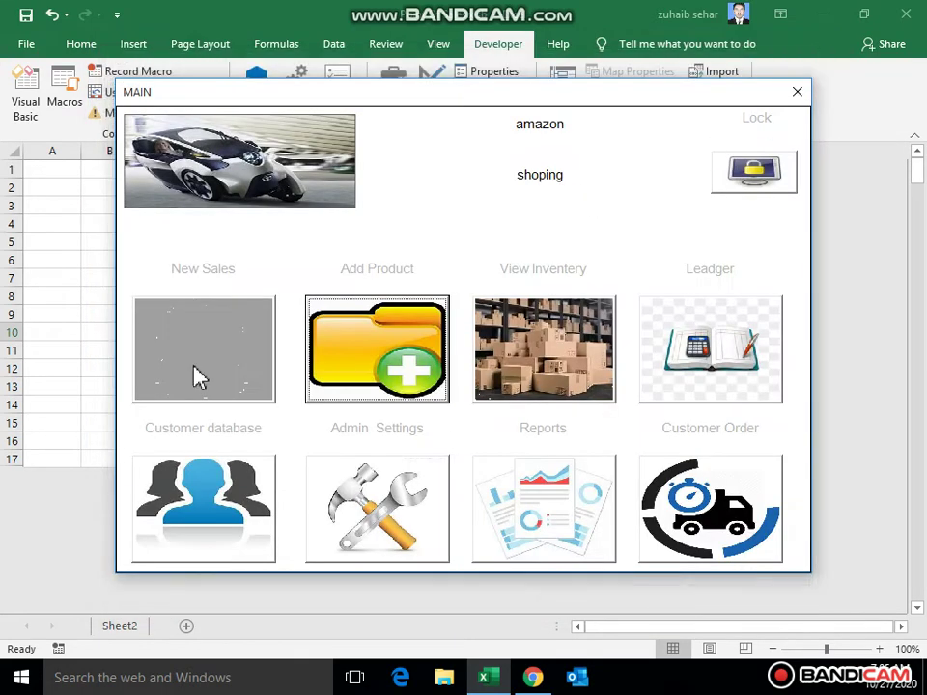
- Unlock the main menu with the correct password, then start Add Product and confirm the prompt
click(753, 189)
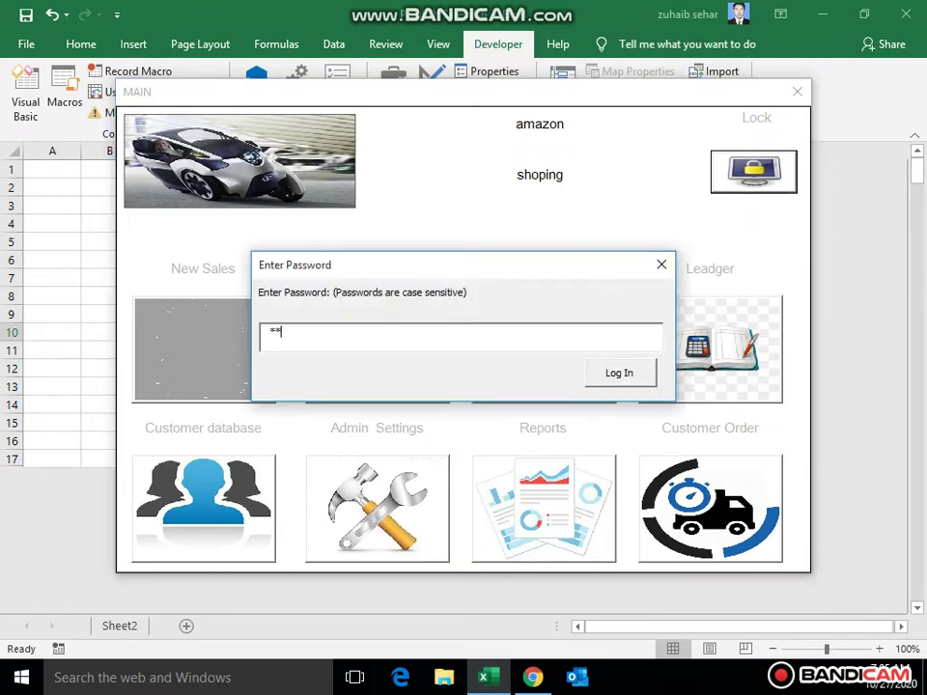
text(**)
key(Return)
key(Return)
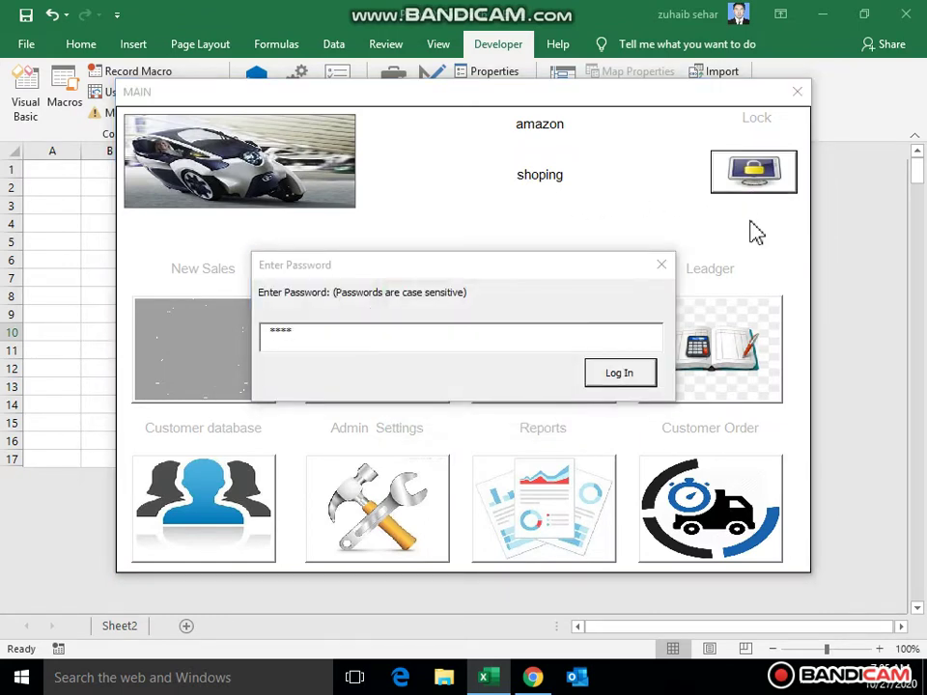
click(598, 344)
key(BackSpace)
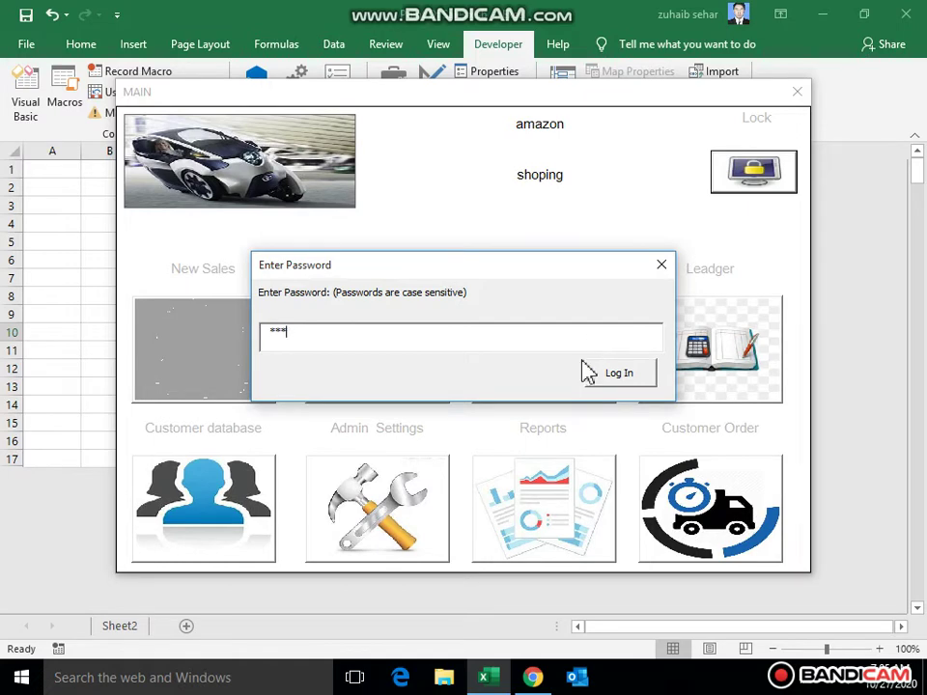
click(589, 373)
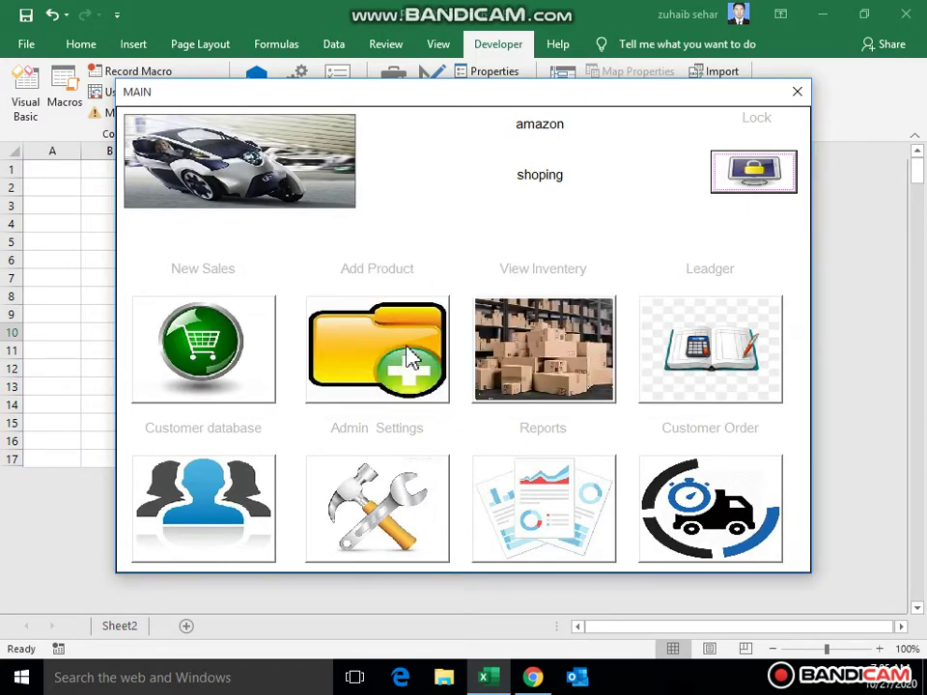
click(439, 347)
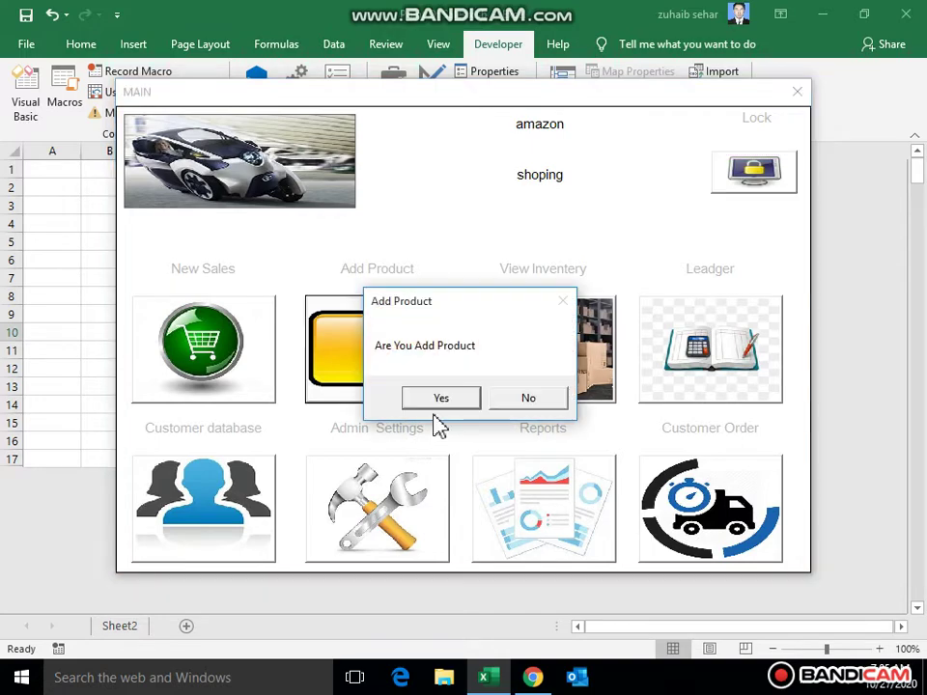
key(Return)
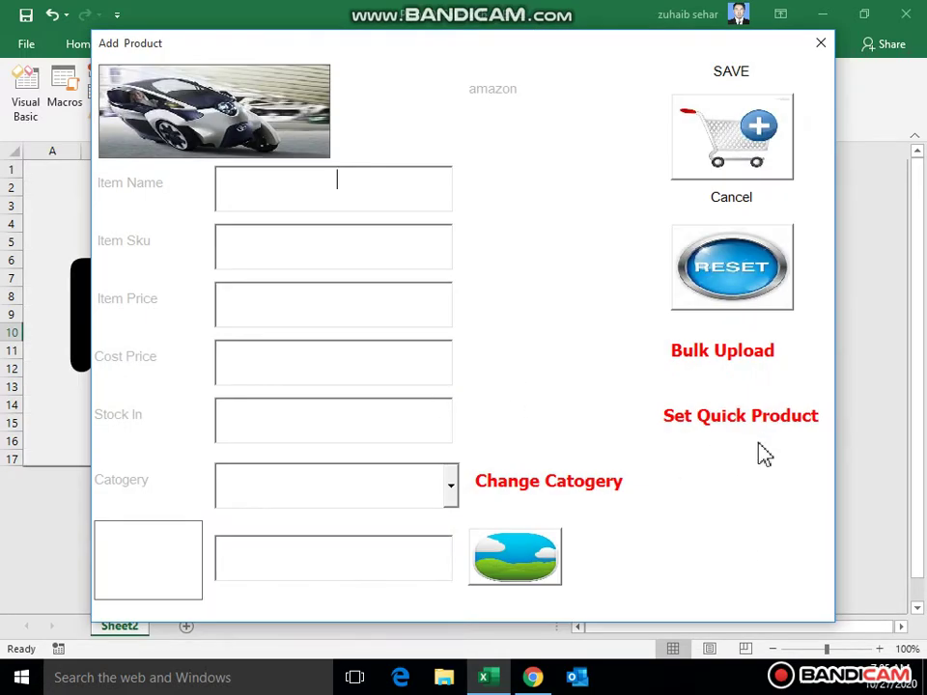
- Bulk-upload products from Desktop > pos 2 > Point Of Sale.xlsb, then close Bulk Upload and Add Product
click(739, 365)
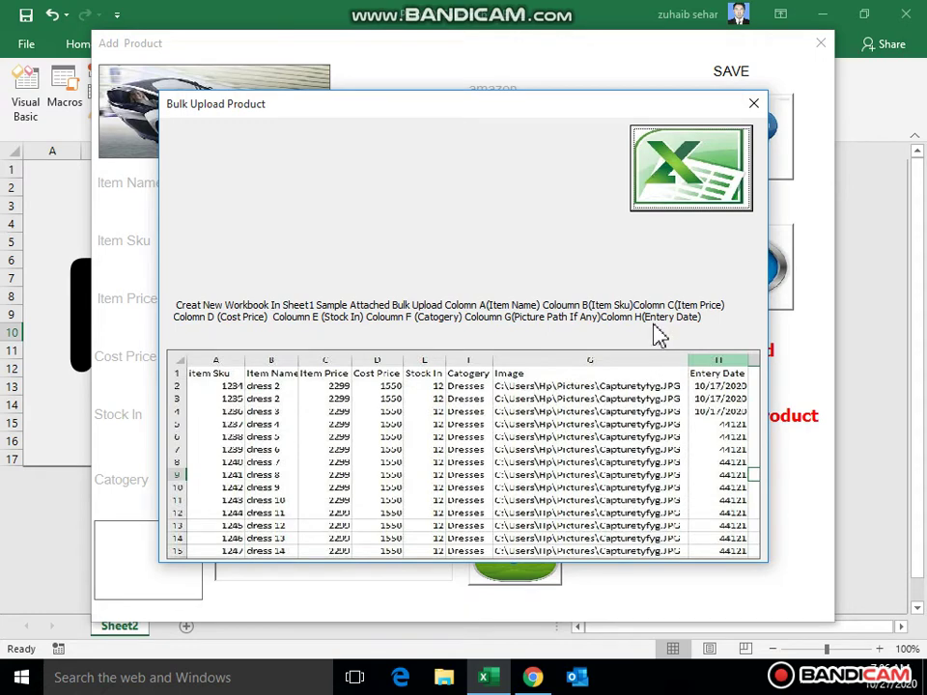
click(686, 211)
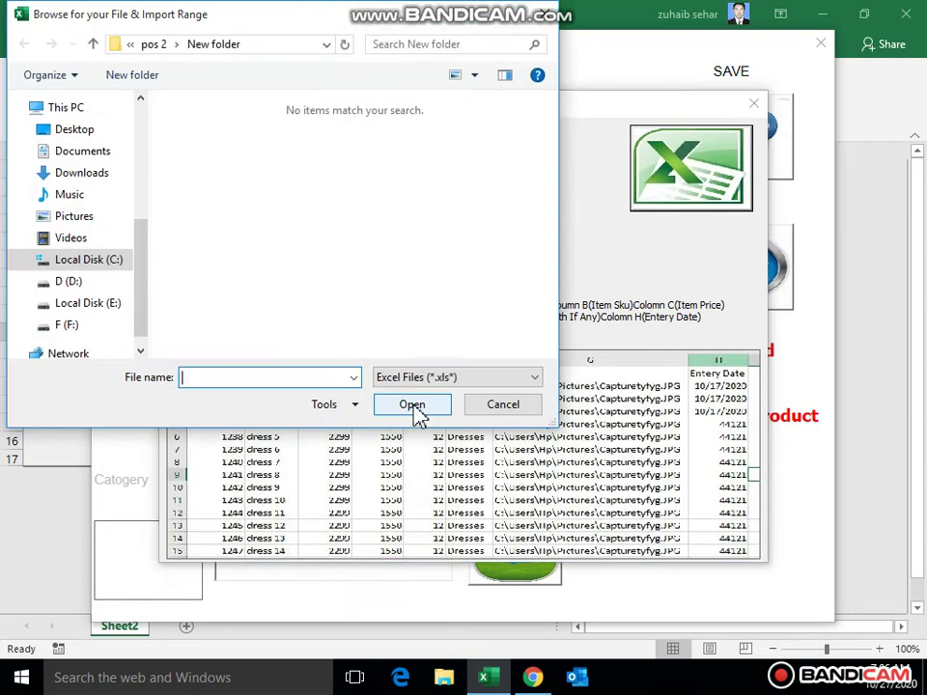
click(89, 131)
double_click(490, 154)
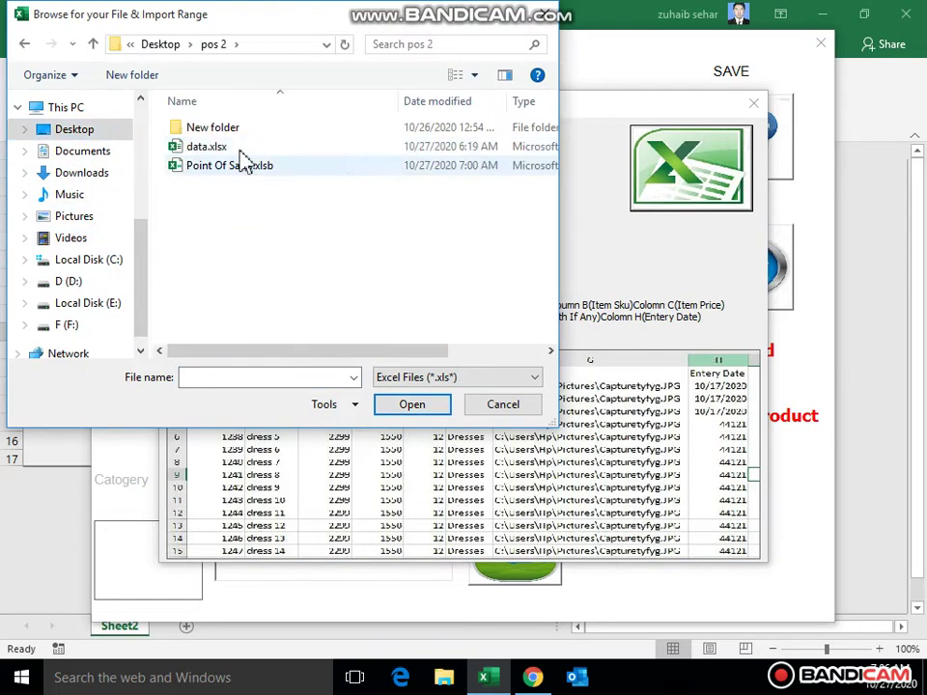
double_click(249, 164)
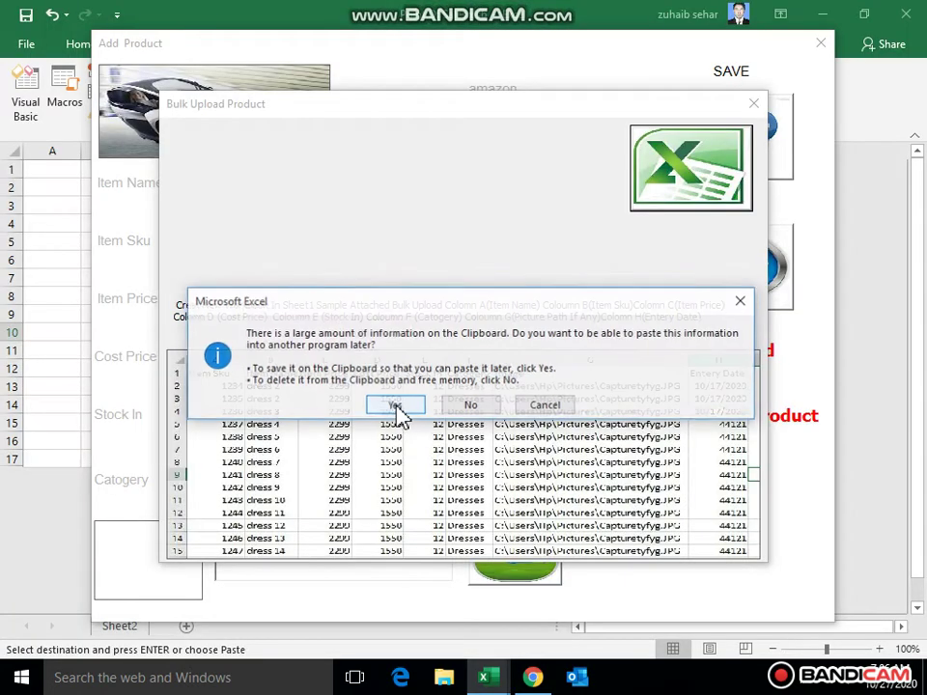
click(396, 404)
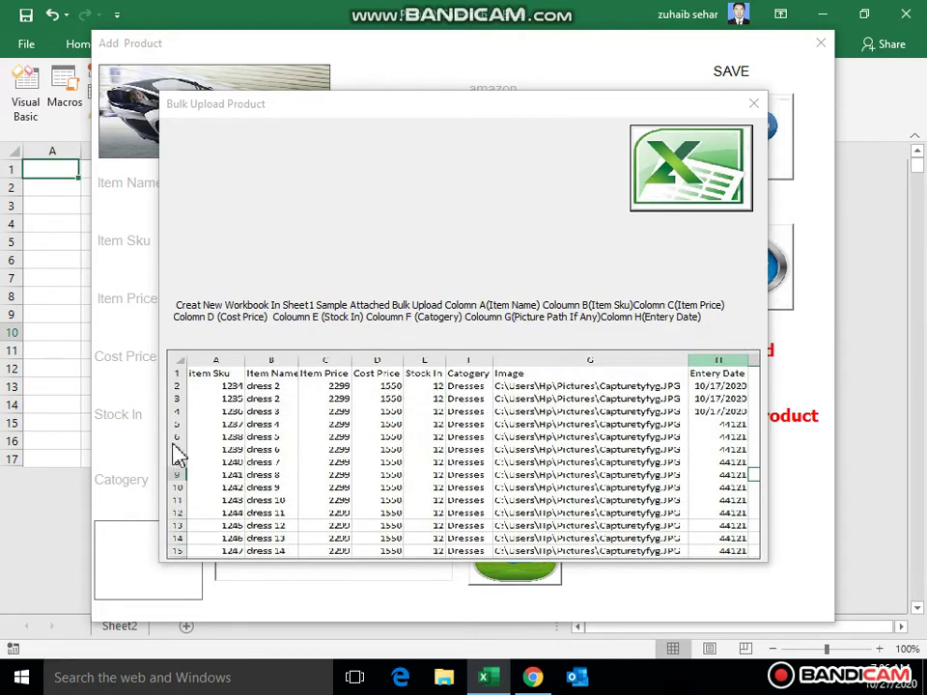
click(754, 103)
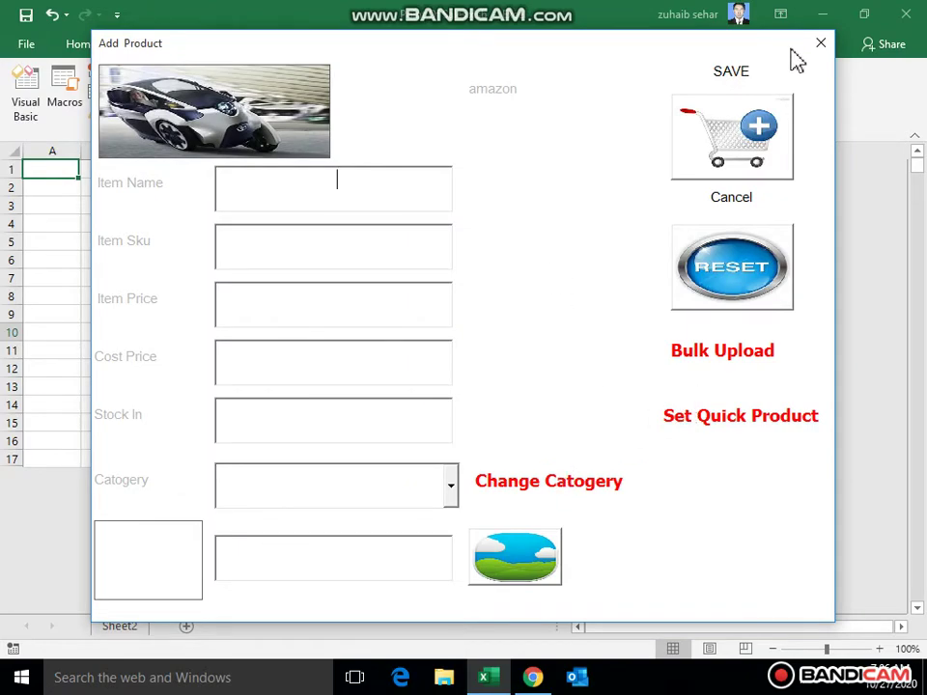
click(820, 42)
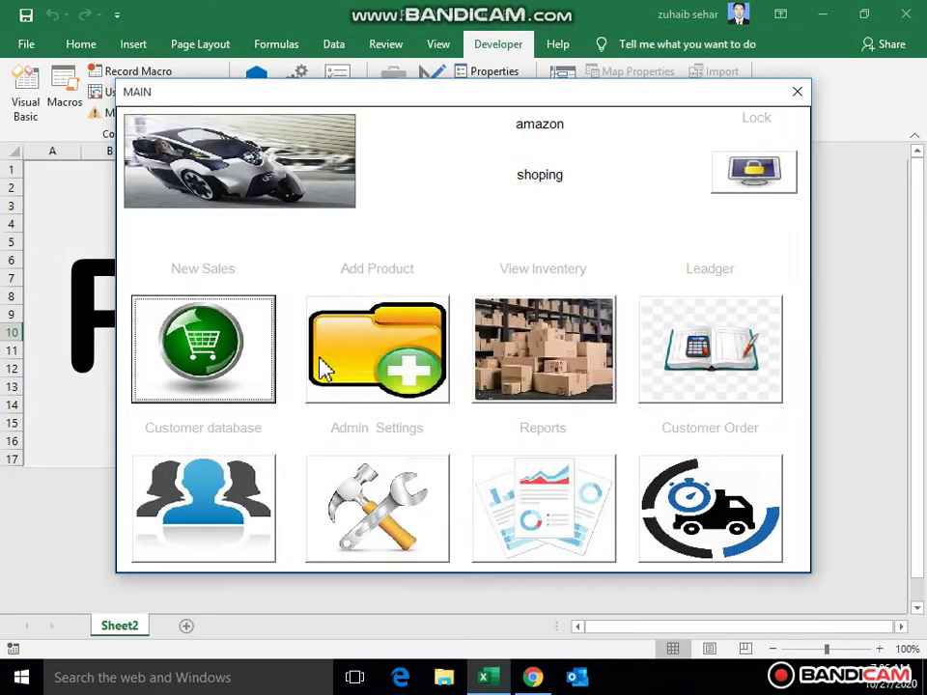
- Review the Stock inventory table by selecting A2:G18, then reopen Add Product from the POS menu
click(496, 321)
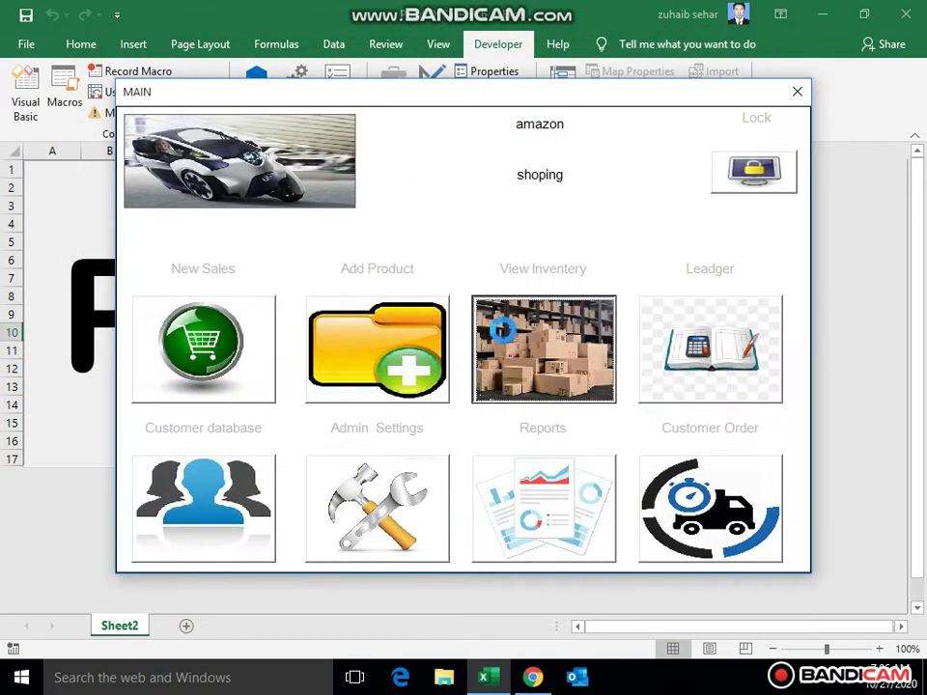
drag(58, 190, 700, 470)
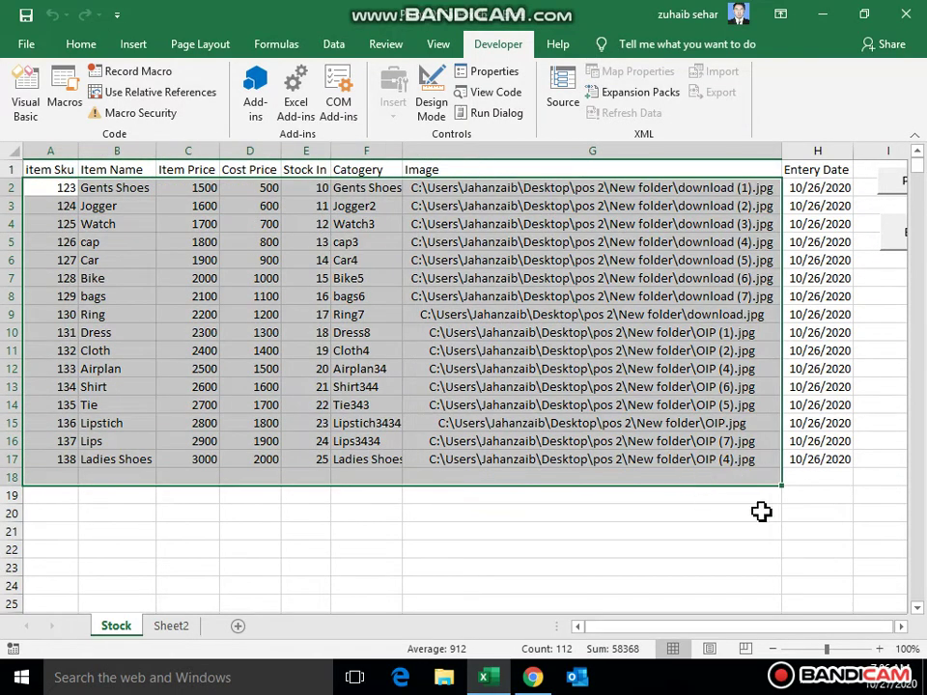
click(817, 532)
click(886, 220)
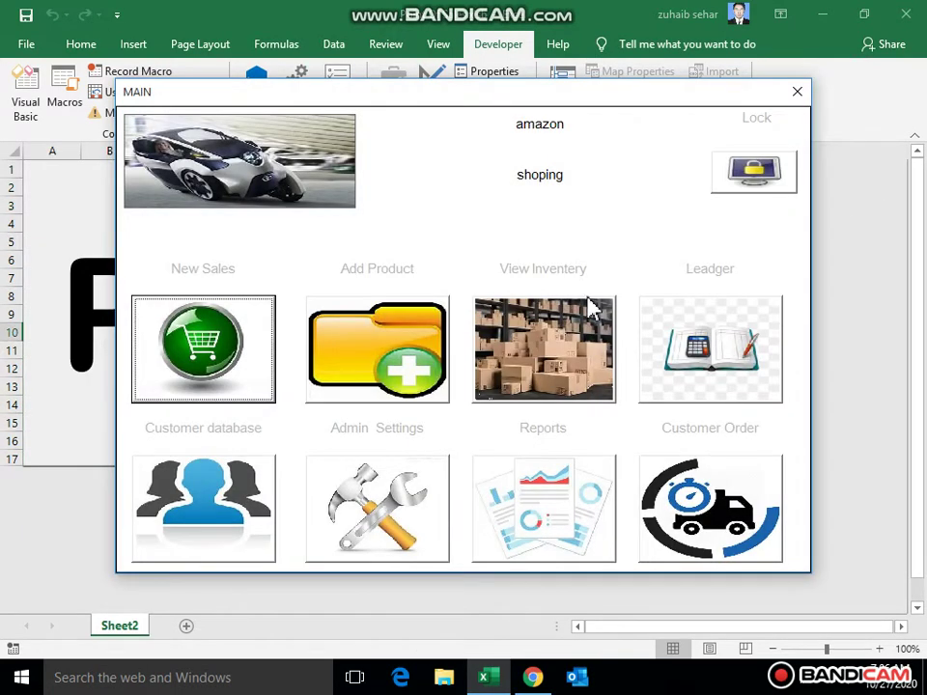
click(446, 383)
click(441, 398)
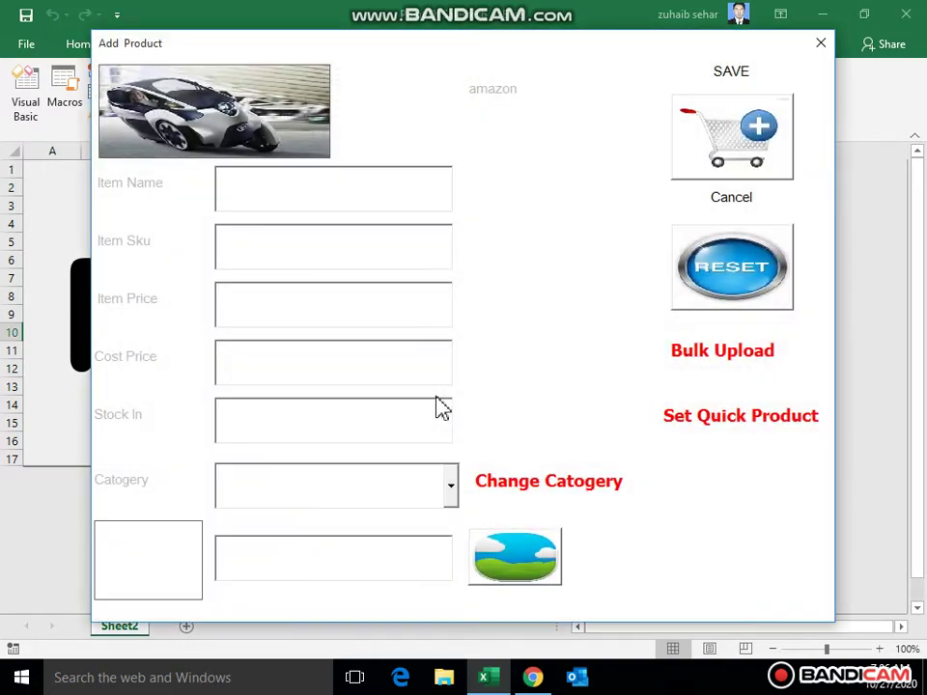
- Open the Category dropdown and scroll through the category list in column P
click(456, 488)
click(453, 490)
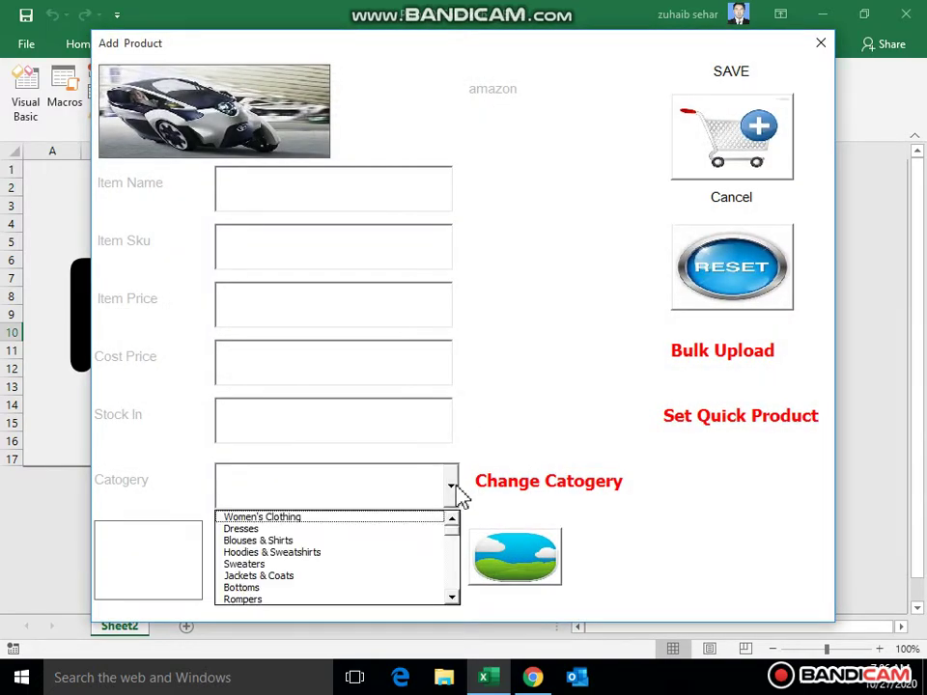
click(528, 489)
scroll(154, 329, down, 4)
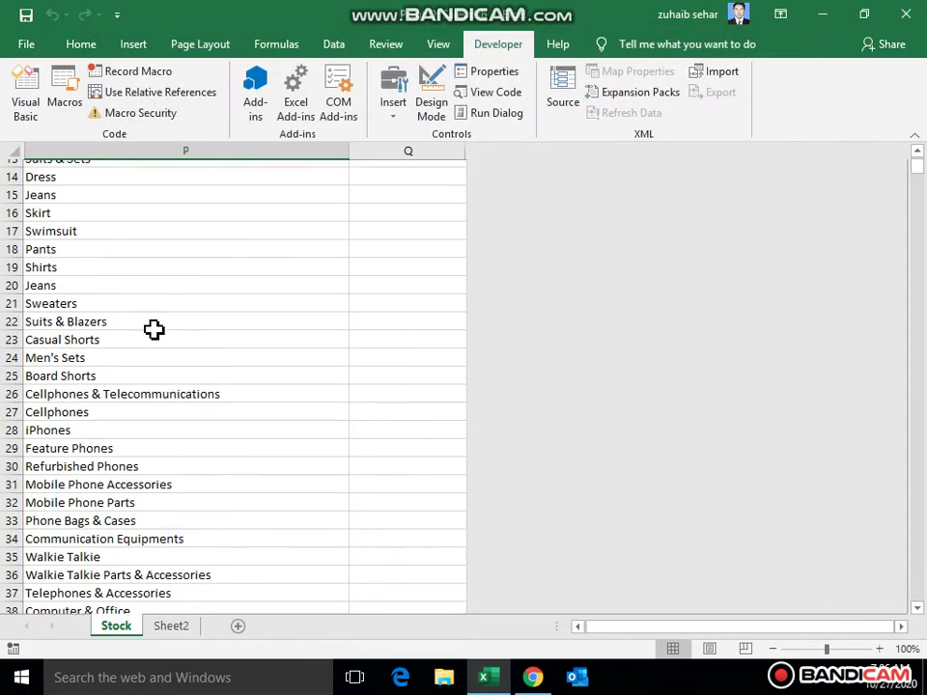
scroll(176, 390, down, 1)
scroll(175, 389, down, 5)
scroll(186, 369, up, 4)
scroll(209, 252, up, 1)
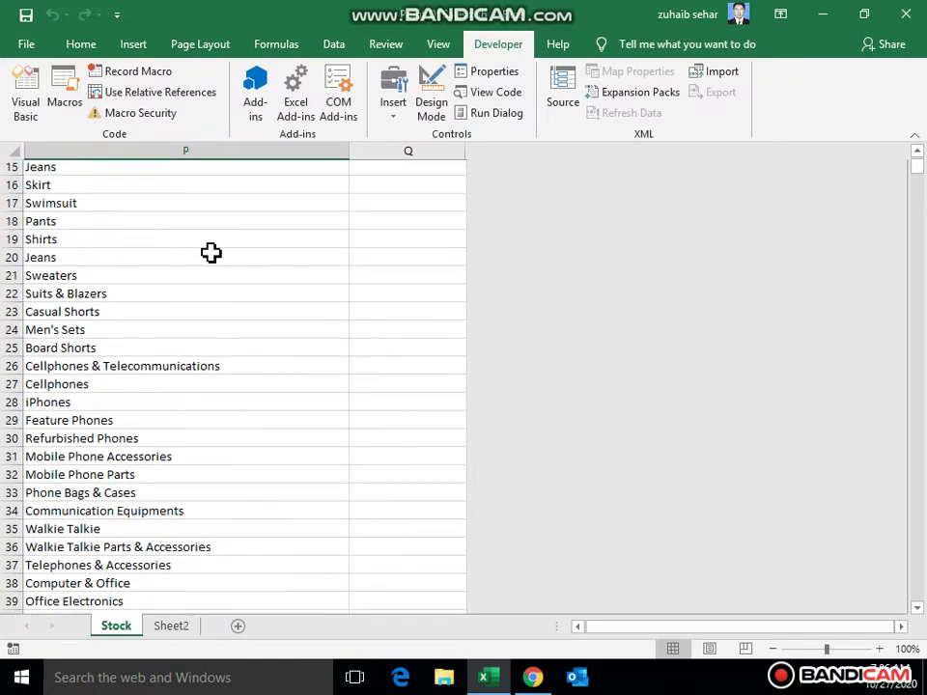
scroll(350, 250, up, 4)
scroll(398, 202, up, 1)
- Return to the POS menu and reopen an empty Add Product form
click(397, 202)
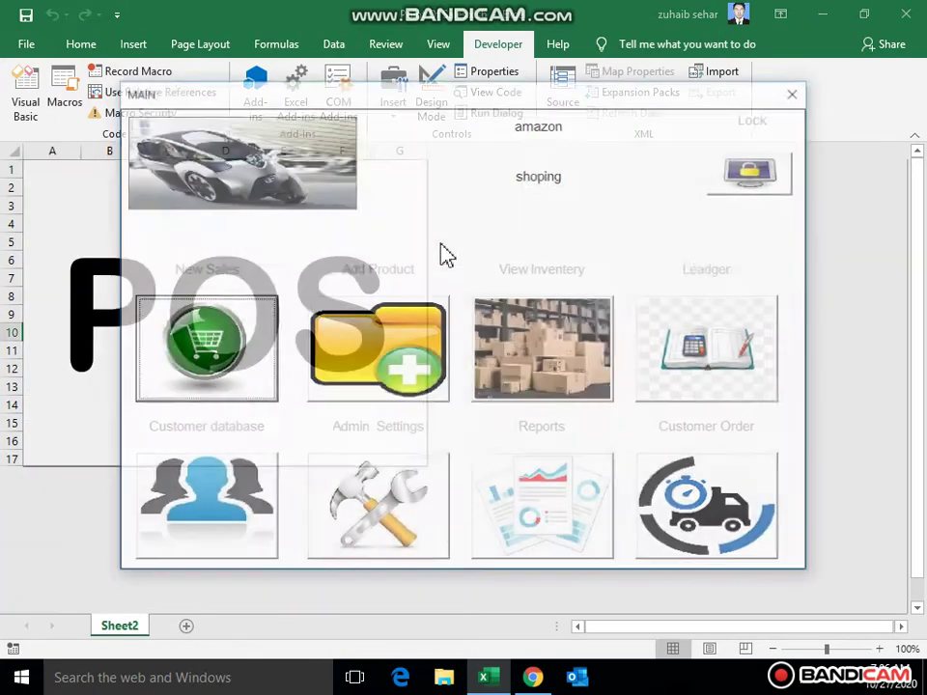
click(442, 398)
click(441, 398)
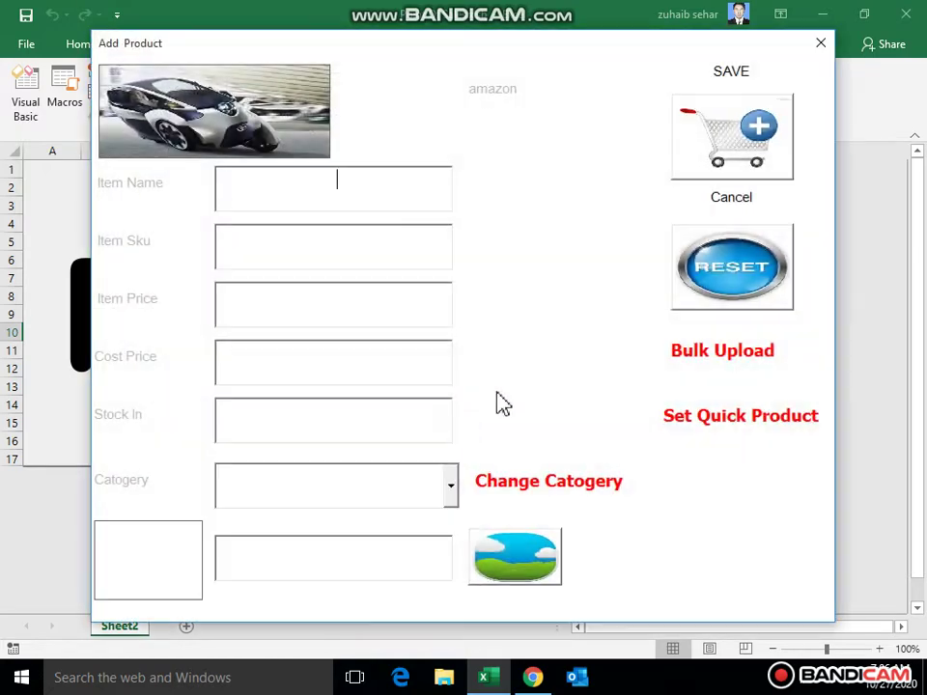
- In Set Quick Product, link the first quick product to a picture in pos 2 > New folder
click(676, 417)
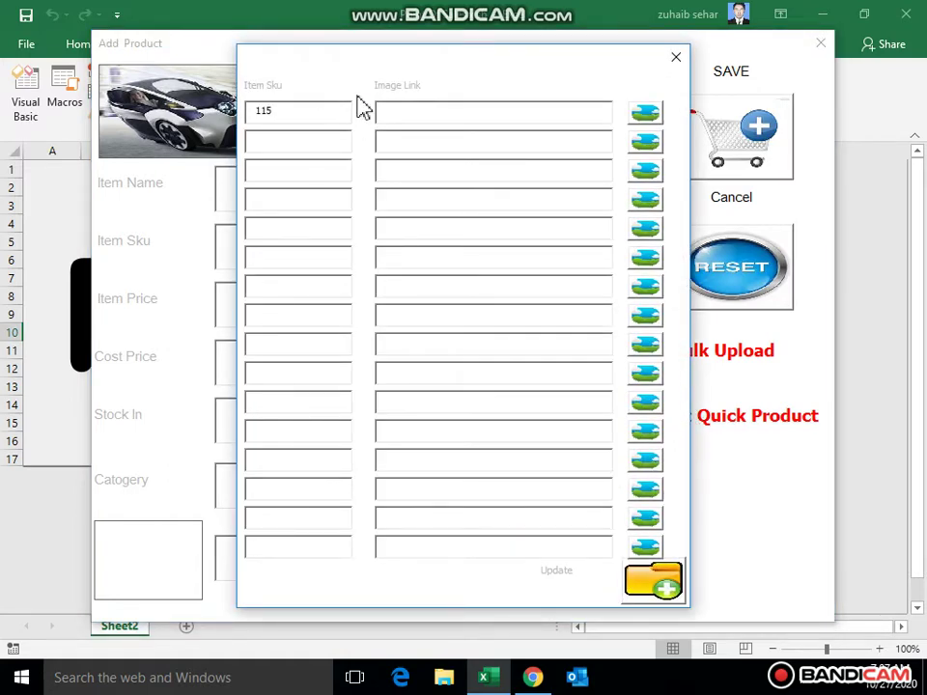
click(655, 116)
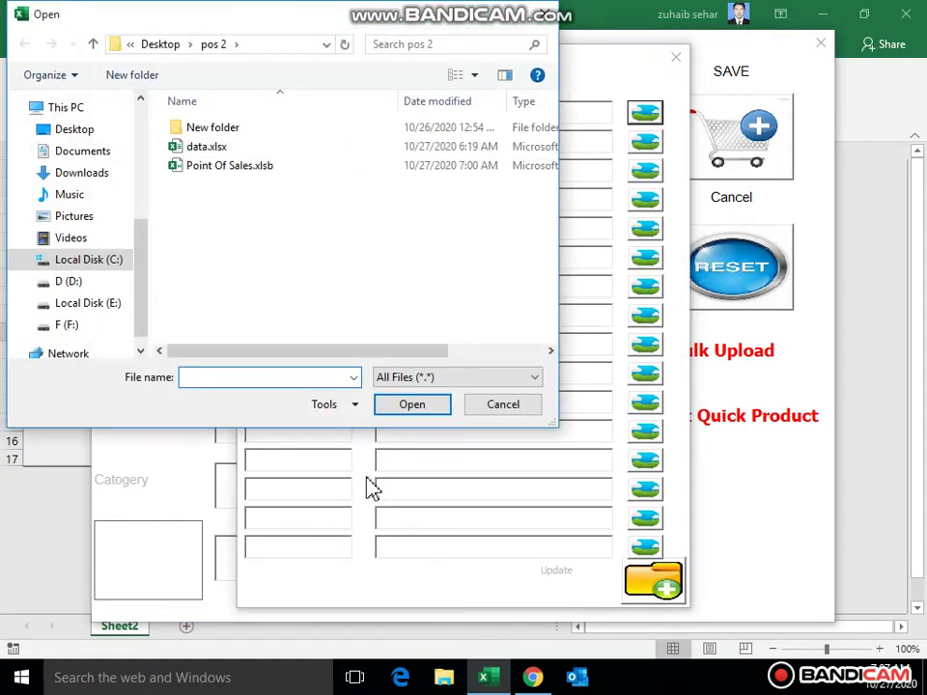
click(96, 134)
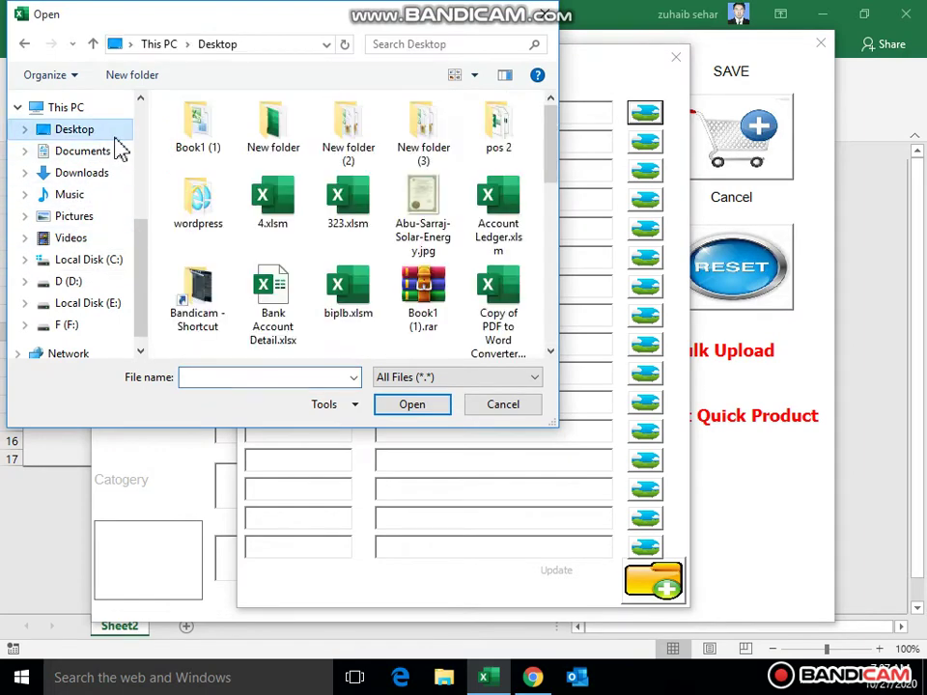
double_click(482, 135)
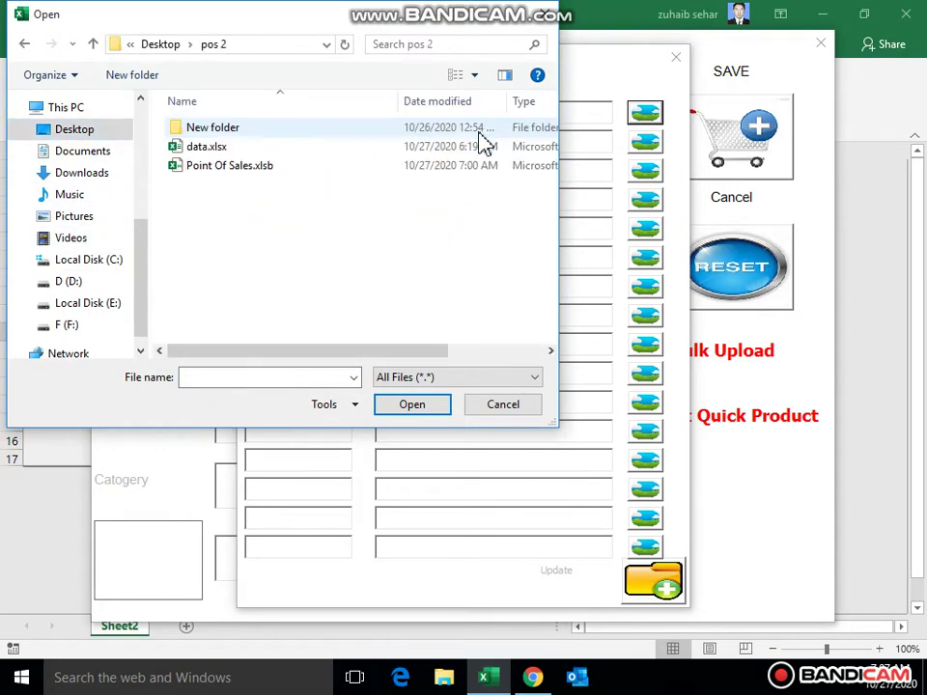
double_click(261, 135)
double_click(223, 149)
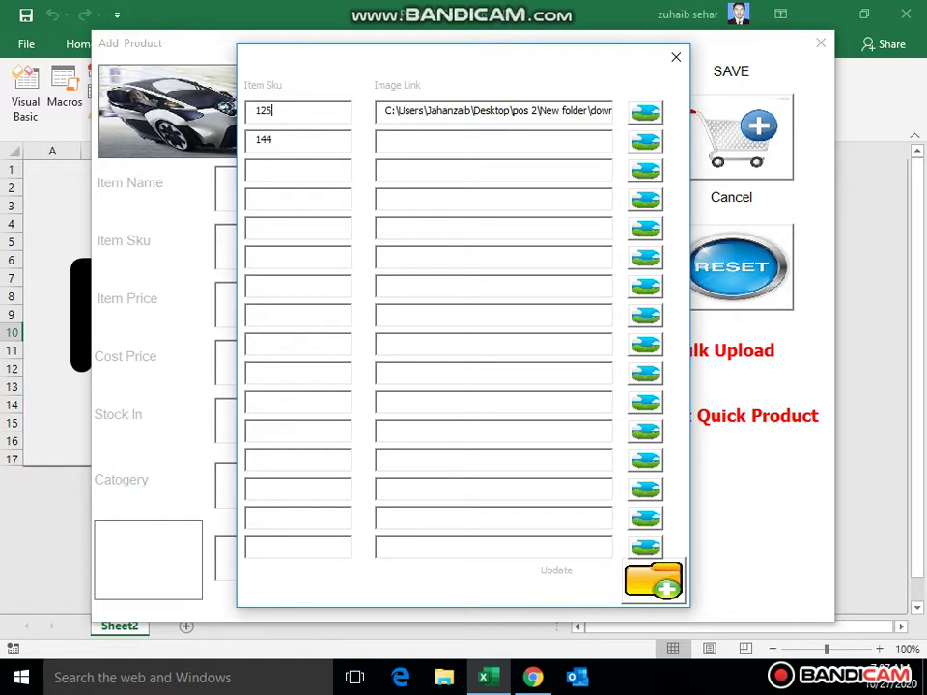
- Replace the second SKU, link it to download (6).jpg, and close the grid
double_click(323, 143)
click(646, 145)
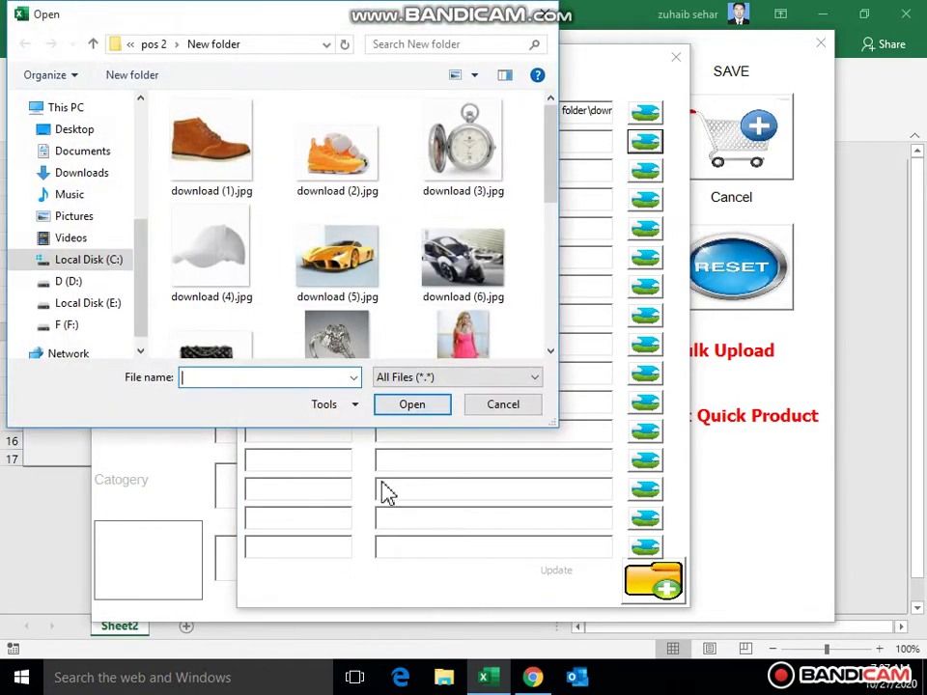
double_click(462, 259)
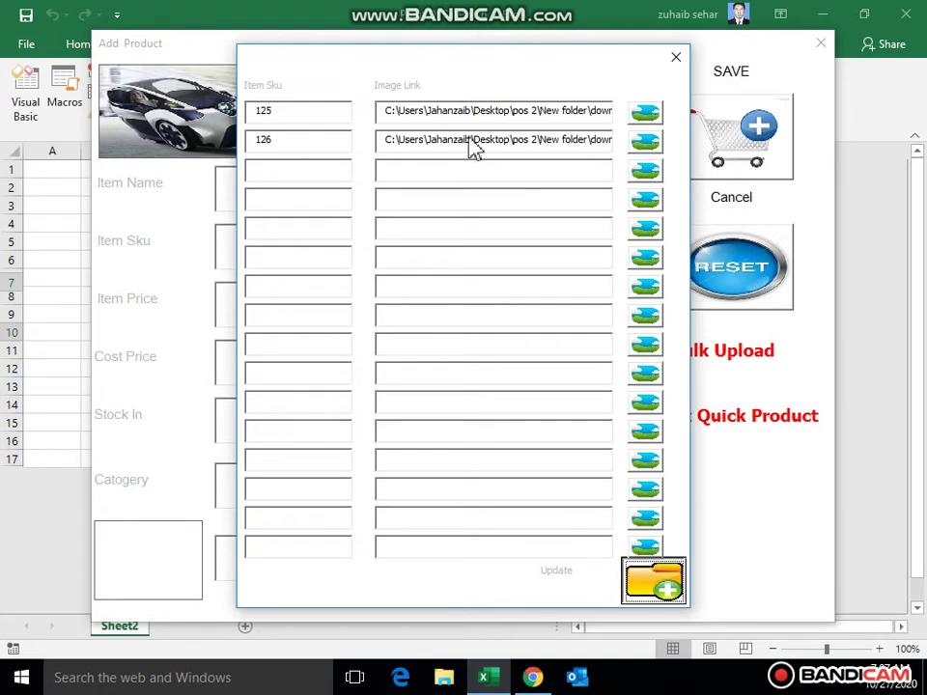
click(675, 60)
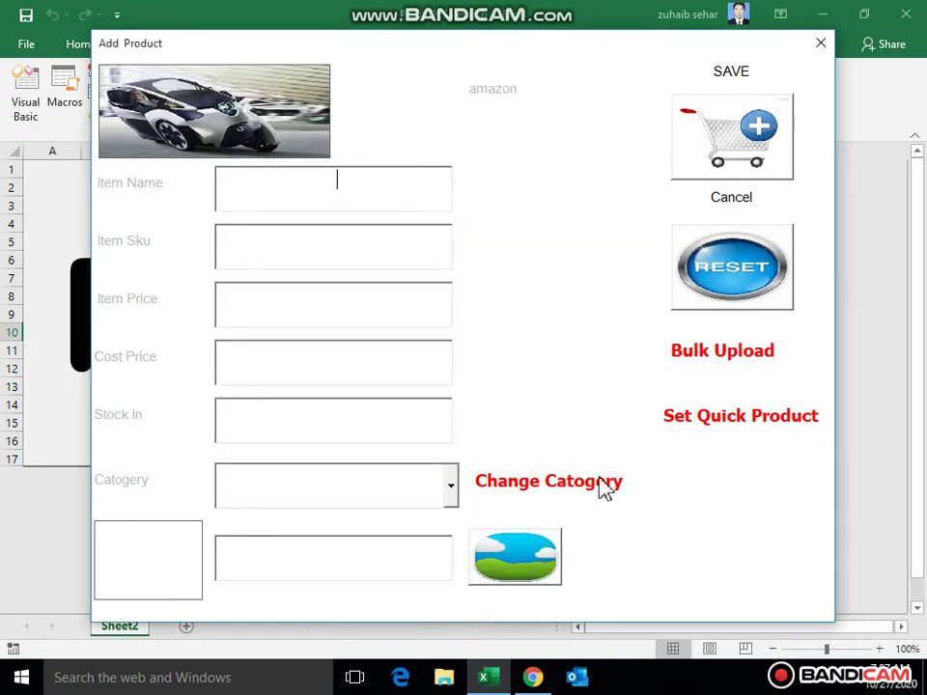
- Check the sales screen from the main menu, then reopen Add Product
click(821, 42)
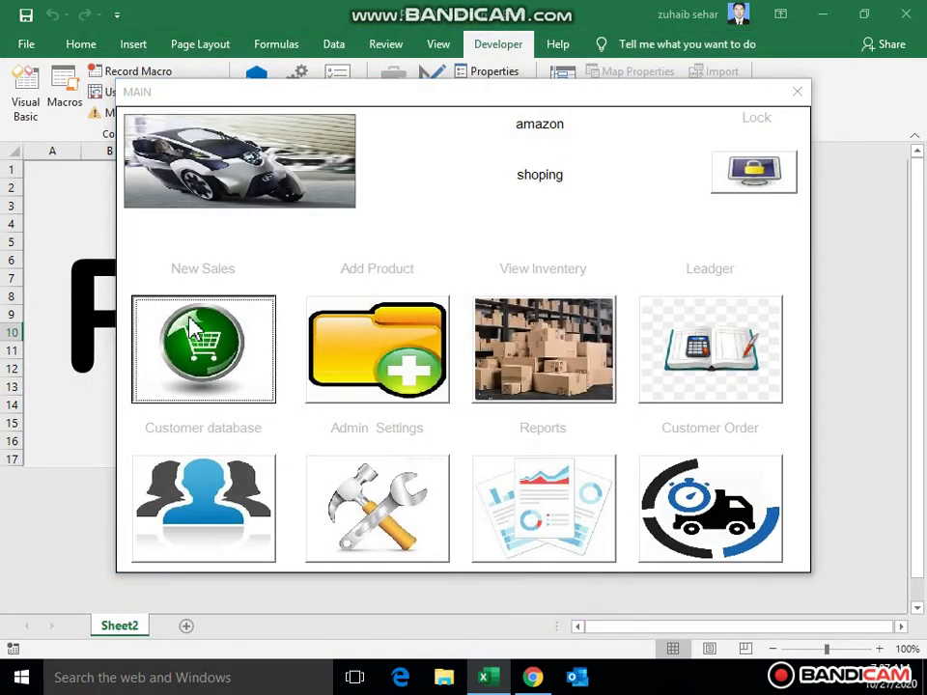
click(192, 331)
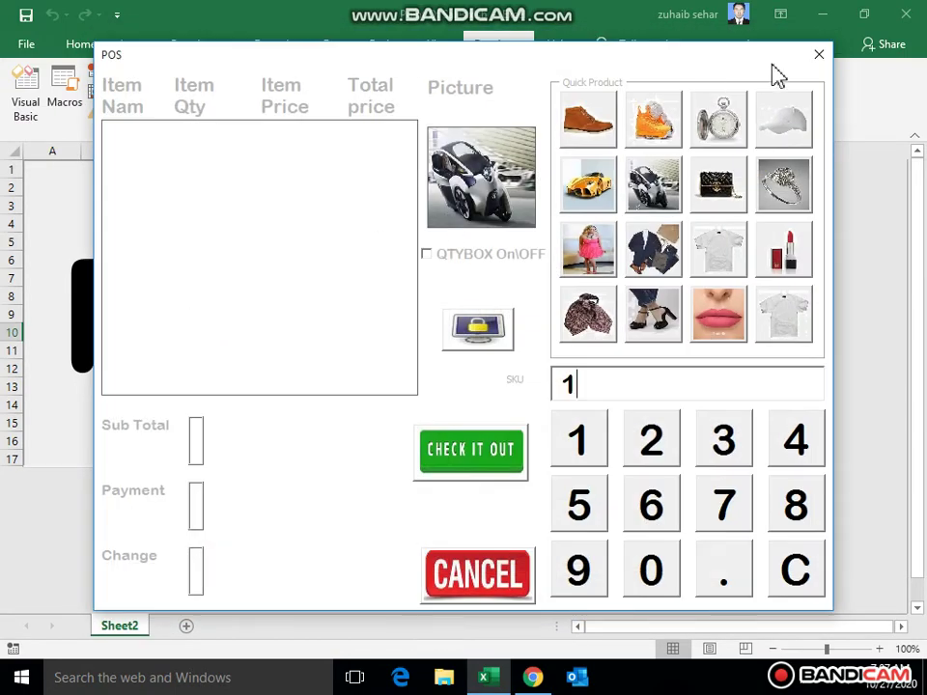
click(818, 60)
click(446, 409)
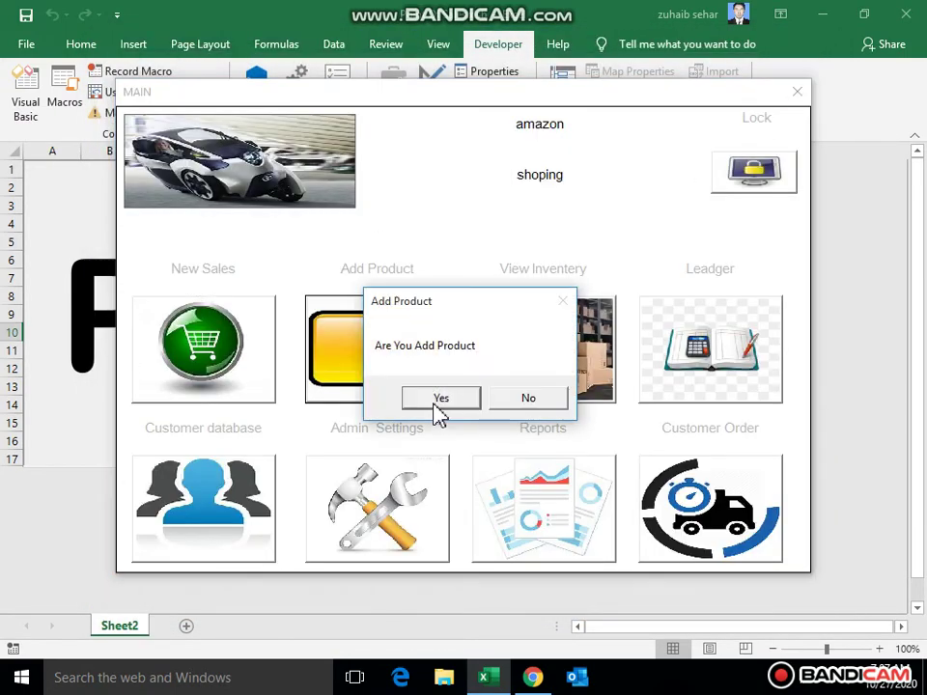
click(440, 415)
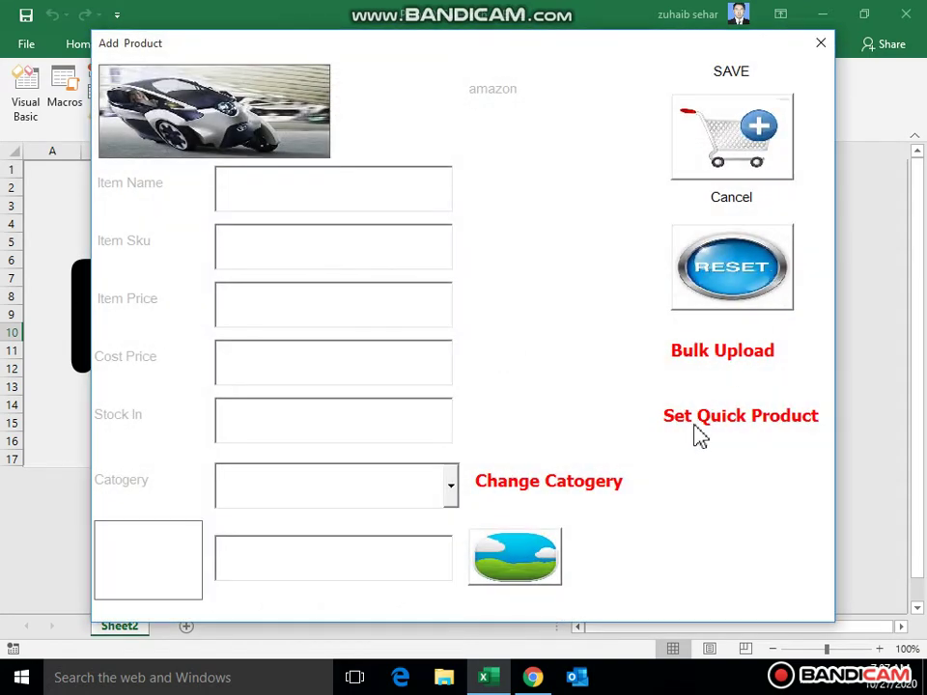
- In the quick-product grid, re-pick images for the first two rows and edit the first SKU
click(695, 428)
click(645, 113)
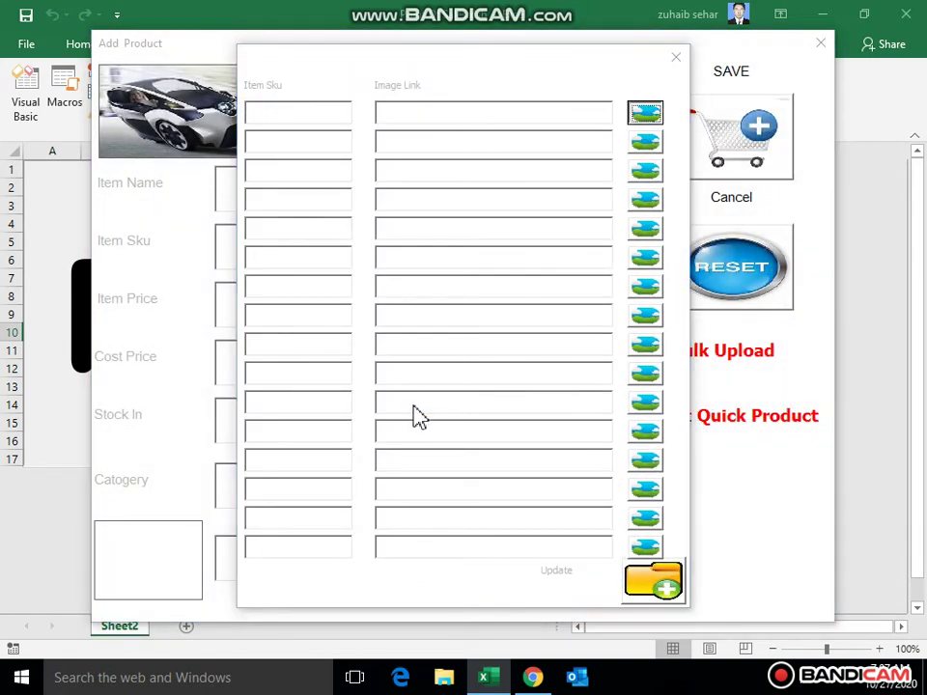
double_click(259, 166)
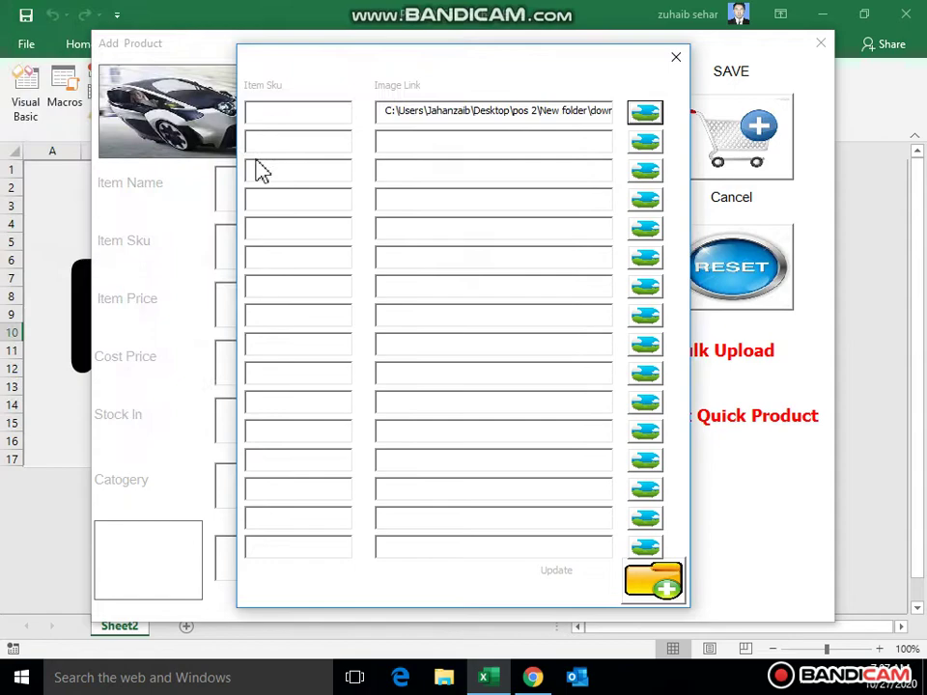
click(645, 142)
double_click(355, 178)
click(286, 117)
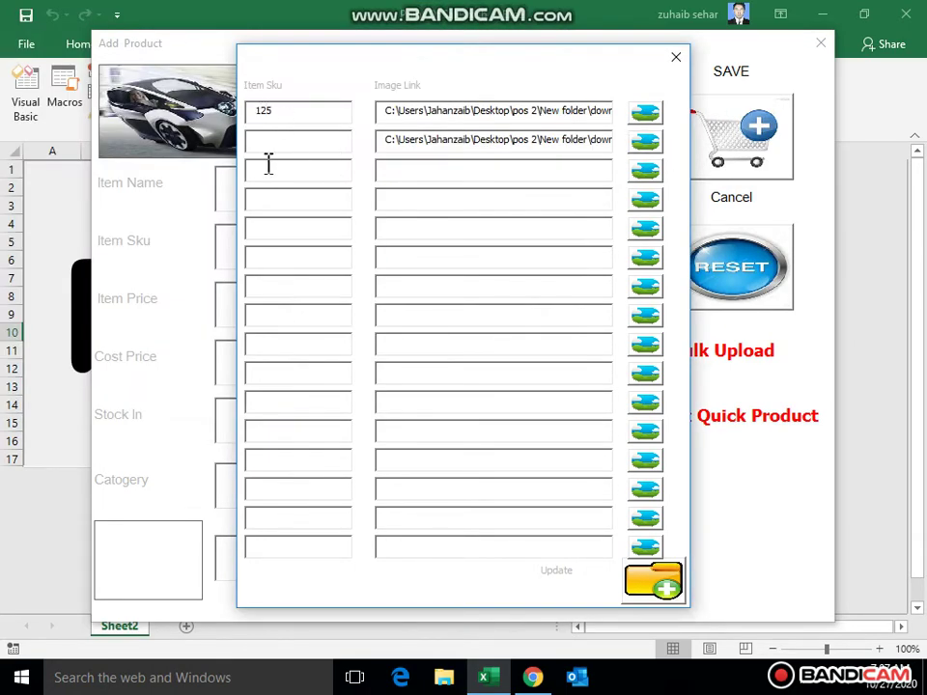
- Give the third row an OIP image and SKU 121, then close the grid
click(645, 171)
double_click(475, 310)
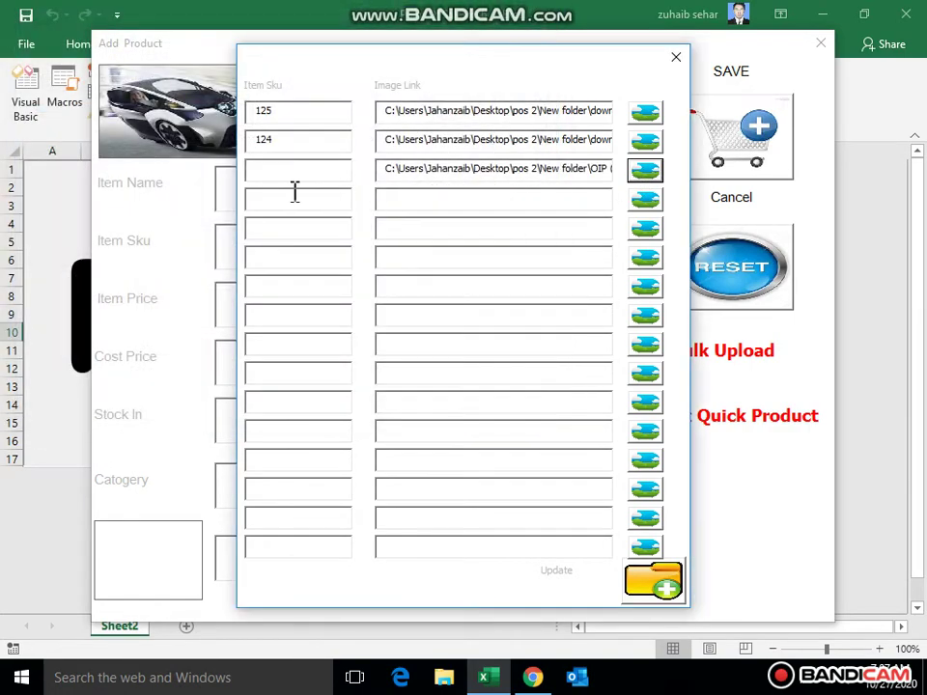
click(295, 185)
text(121)
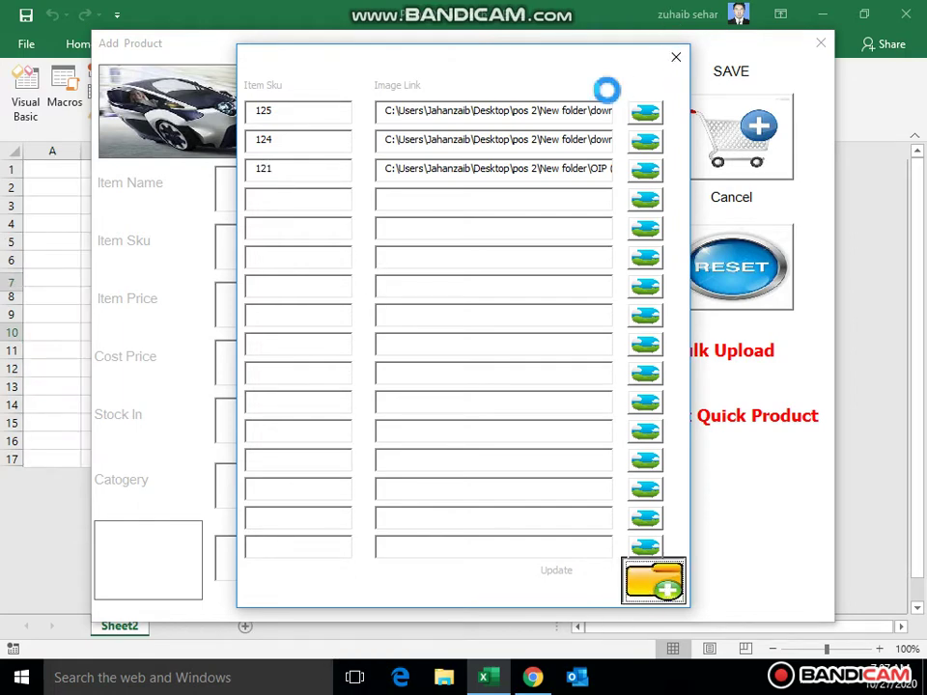
click(675, 58)
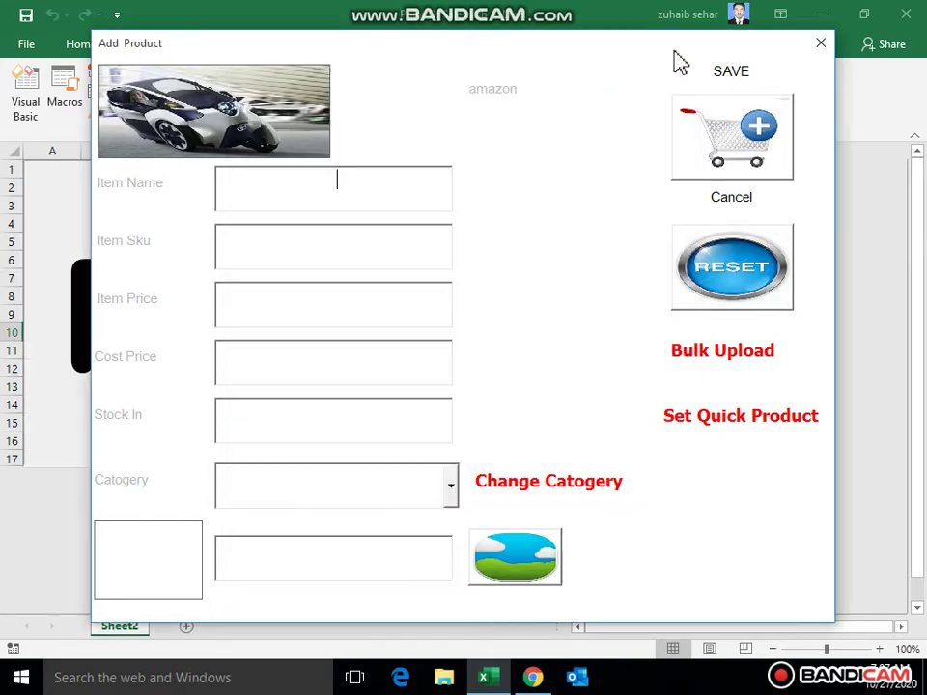
- Start a new sale and ring up Watches and Joggers with the quick-product buttons
click(825, 46)
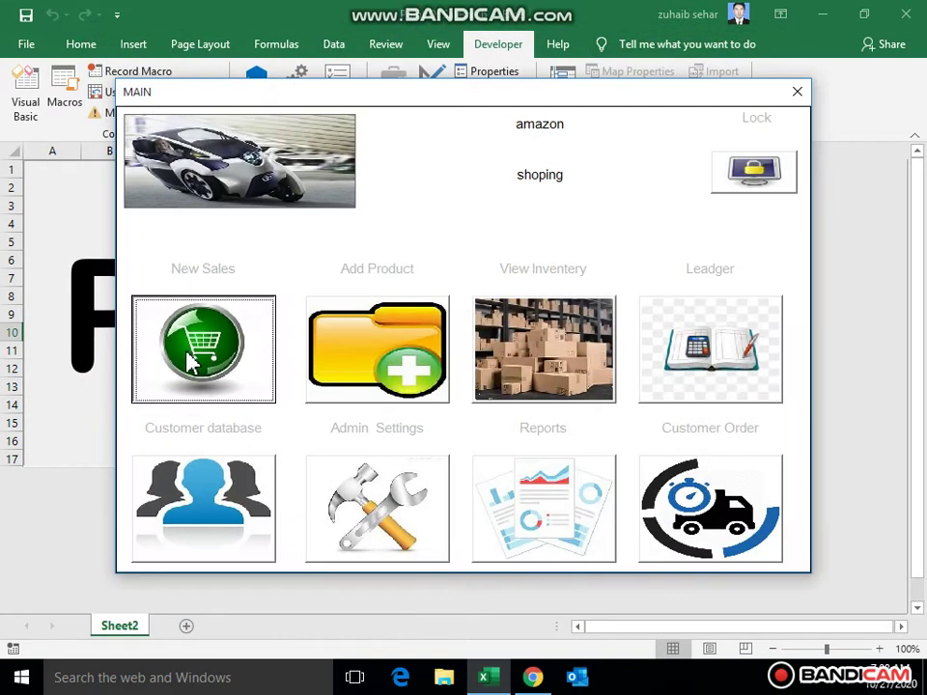
click(192, 360)
click(591, 130)
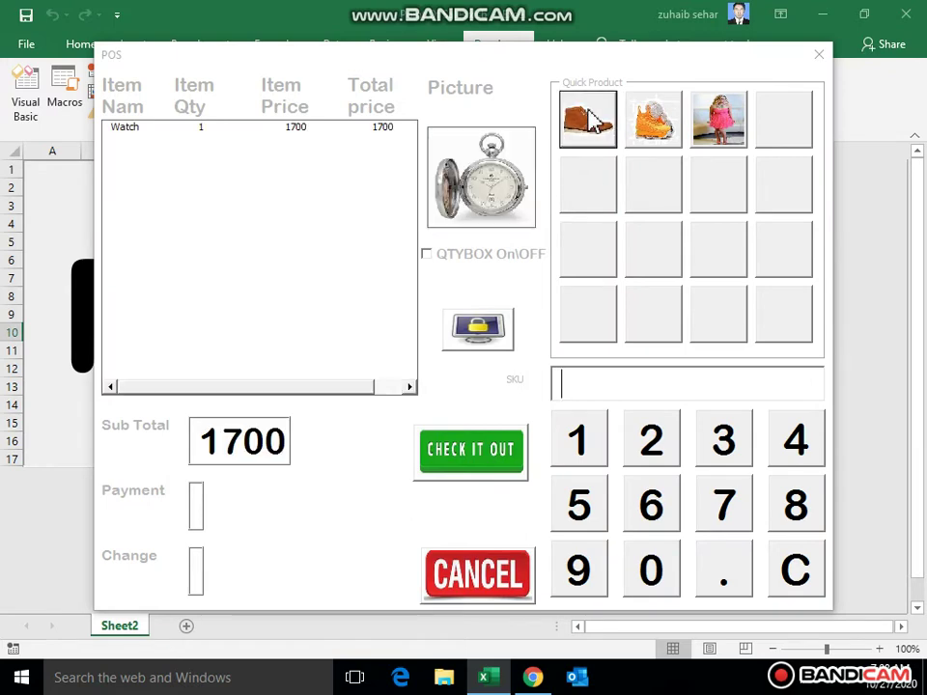
click(653, 121)
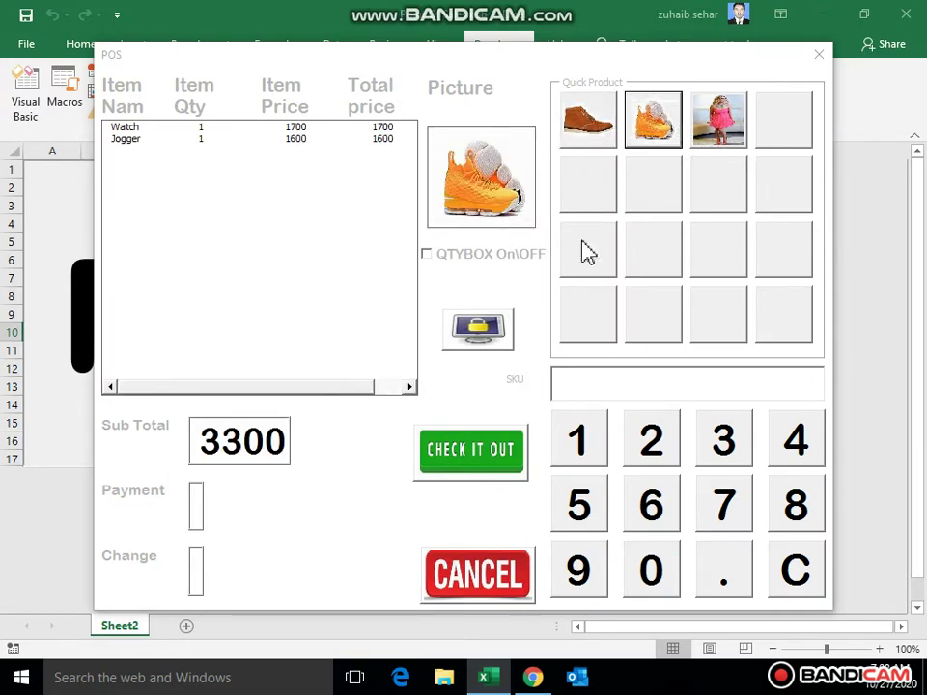
click(734, 135)
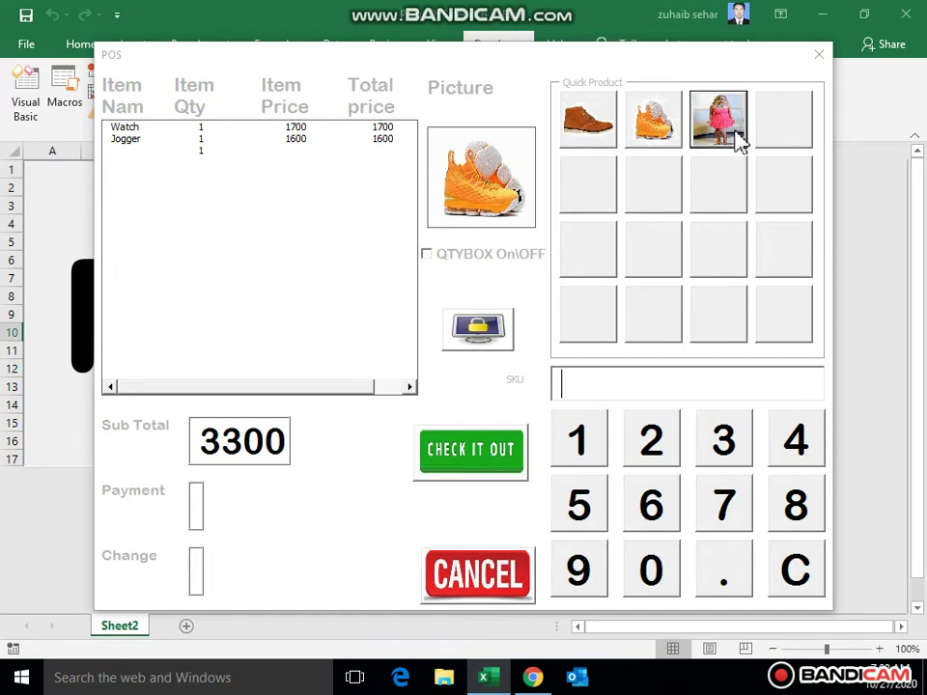
click(664, 130)
triple_click(596, 131)
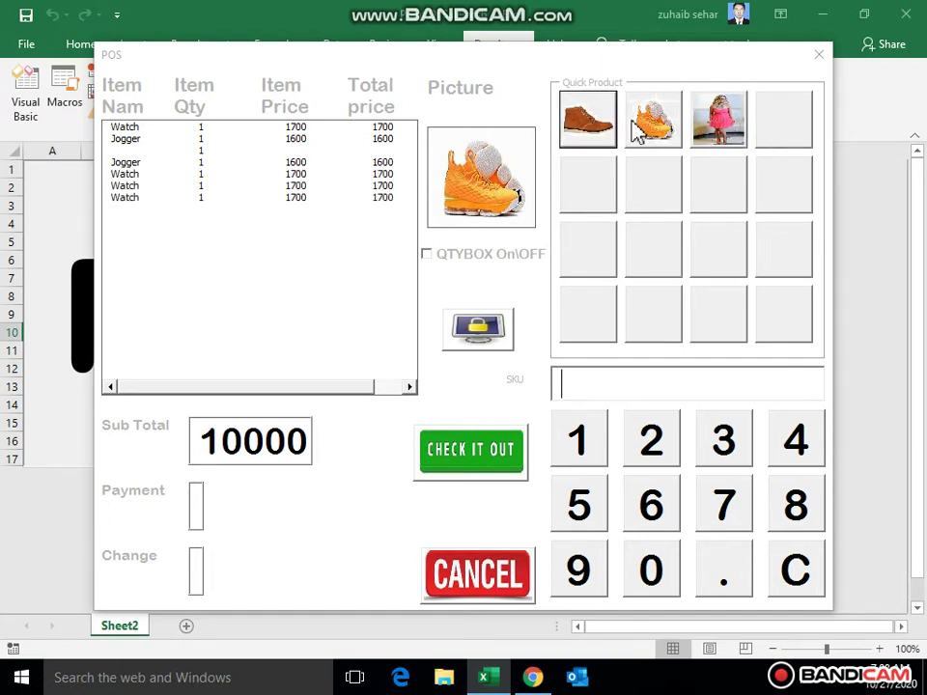
click(254, 151)
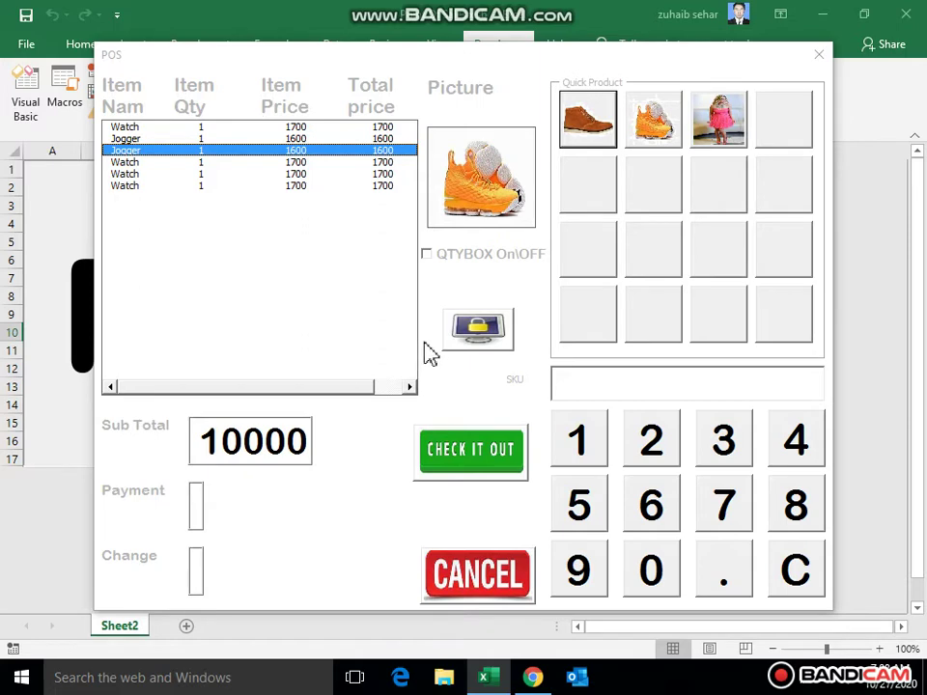
- Cancel the 10000 sale with Yes, then key 12 on the SKU keypad
click(498, 577)
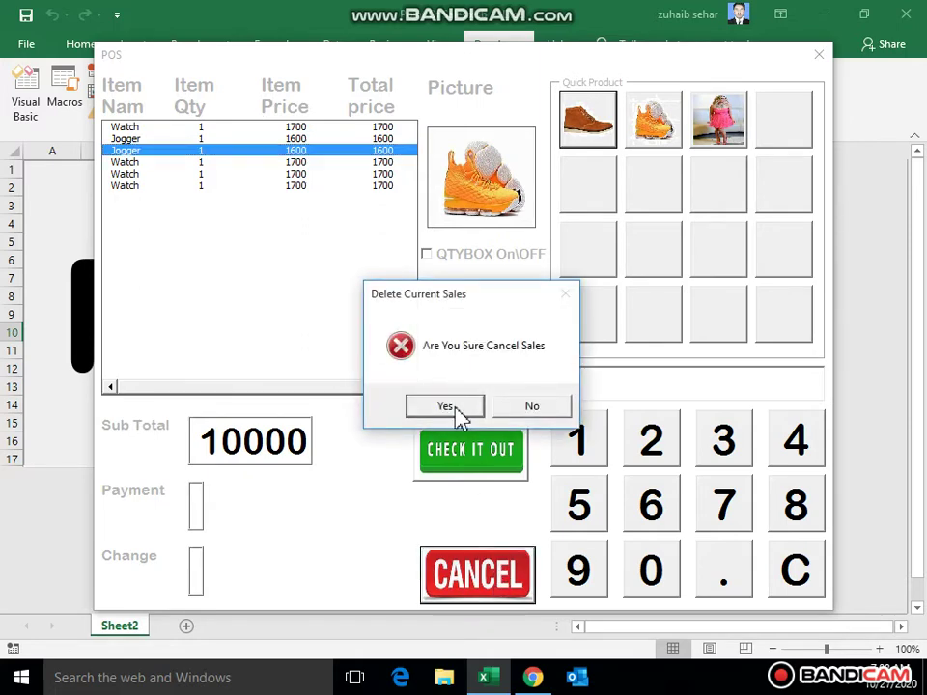
click(459, 410)
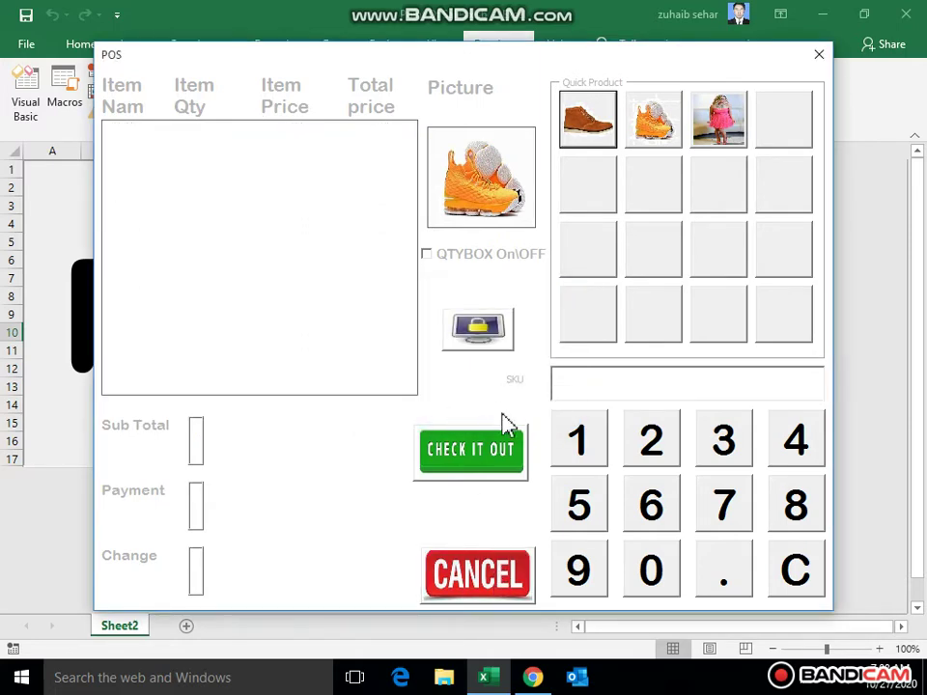
click(578, 452)
click(671, 453)
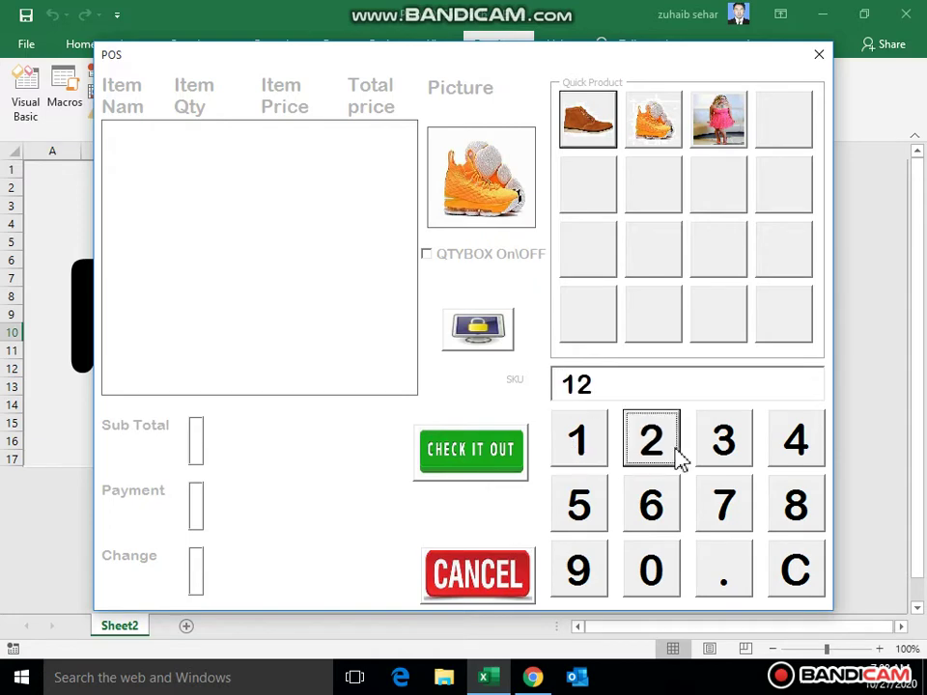
click(819, 54)
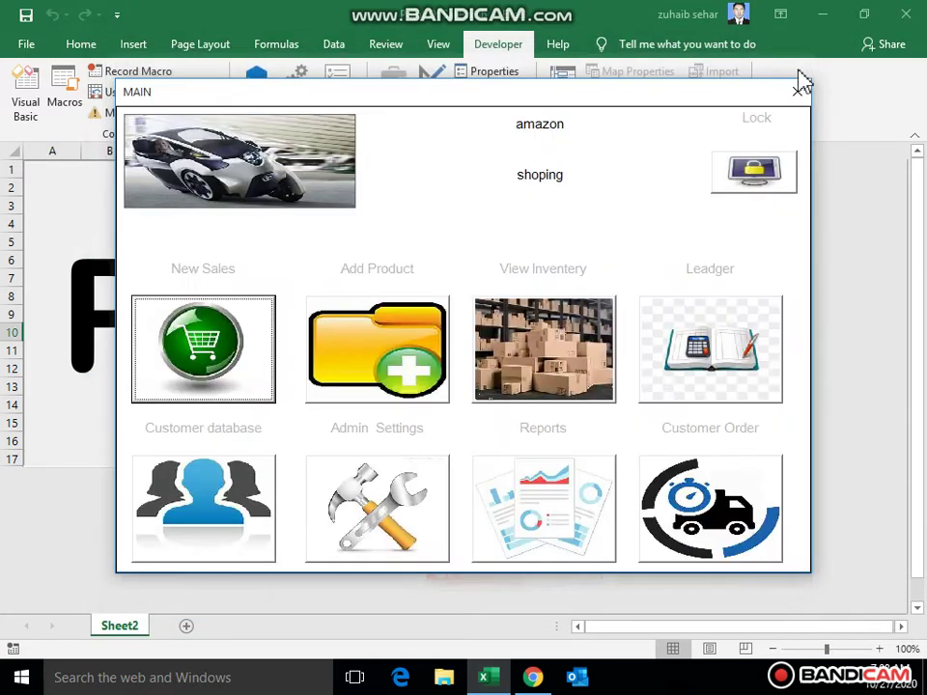
click(434, 391)
click(442, 400)
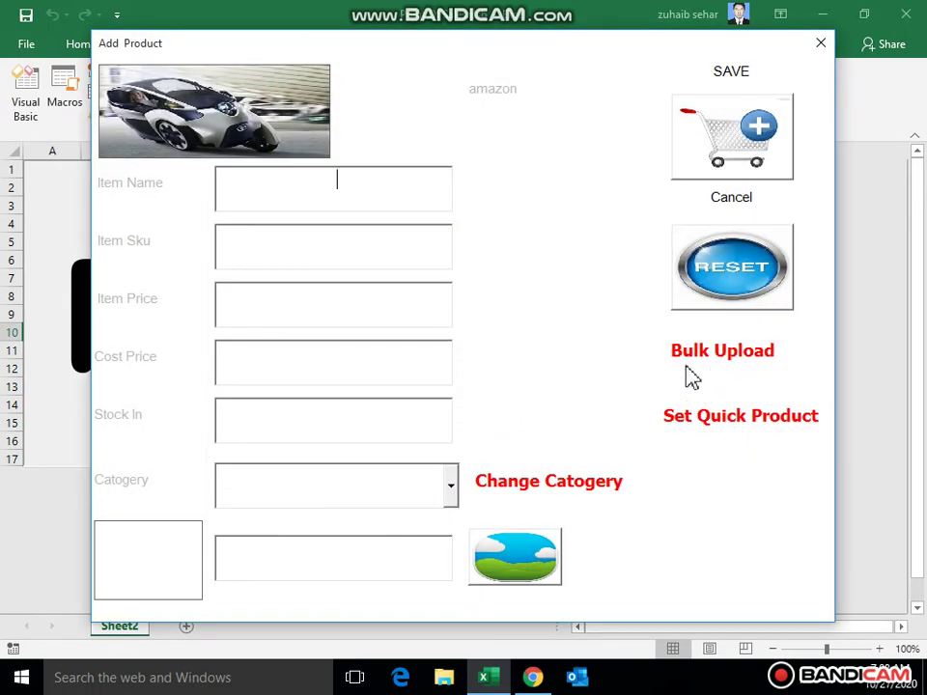
click(815, 44)
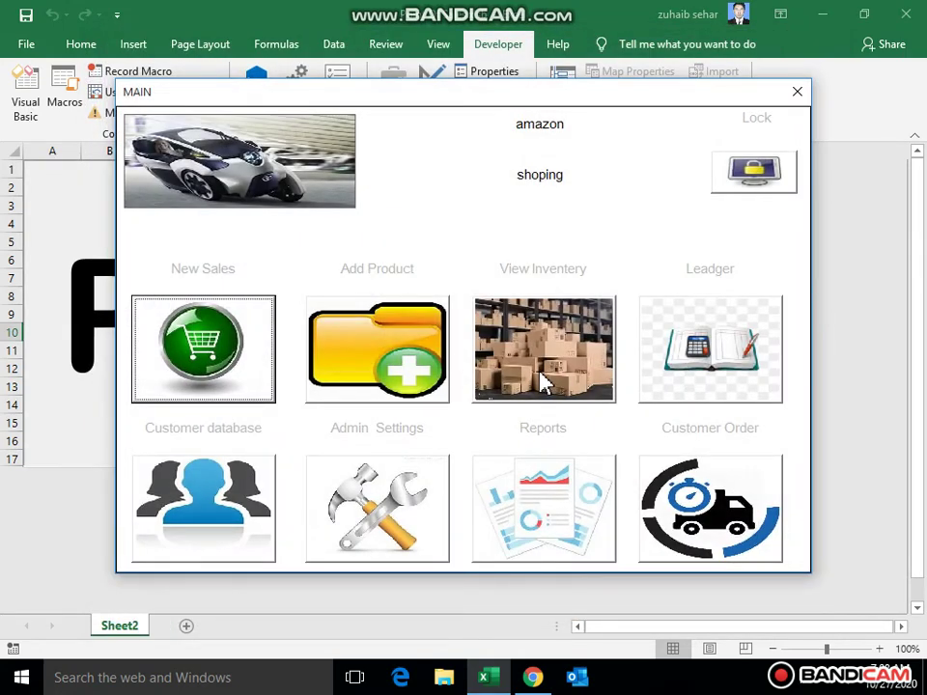
click(541, 378)
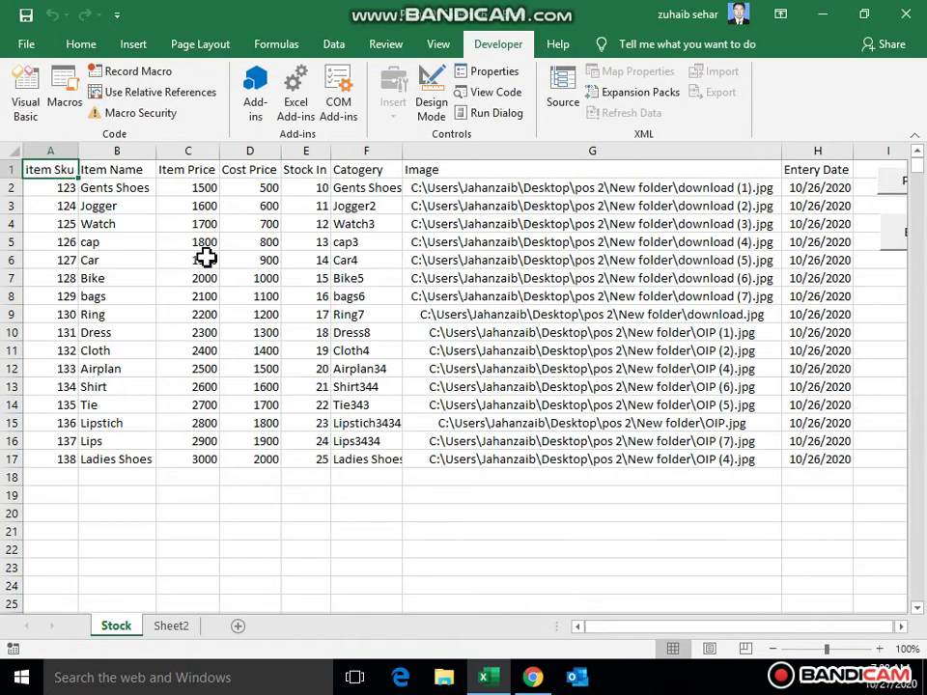
click(69, 240)
double_click(306, 279)
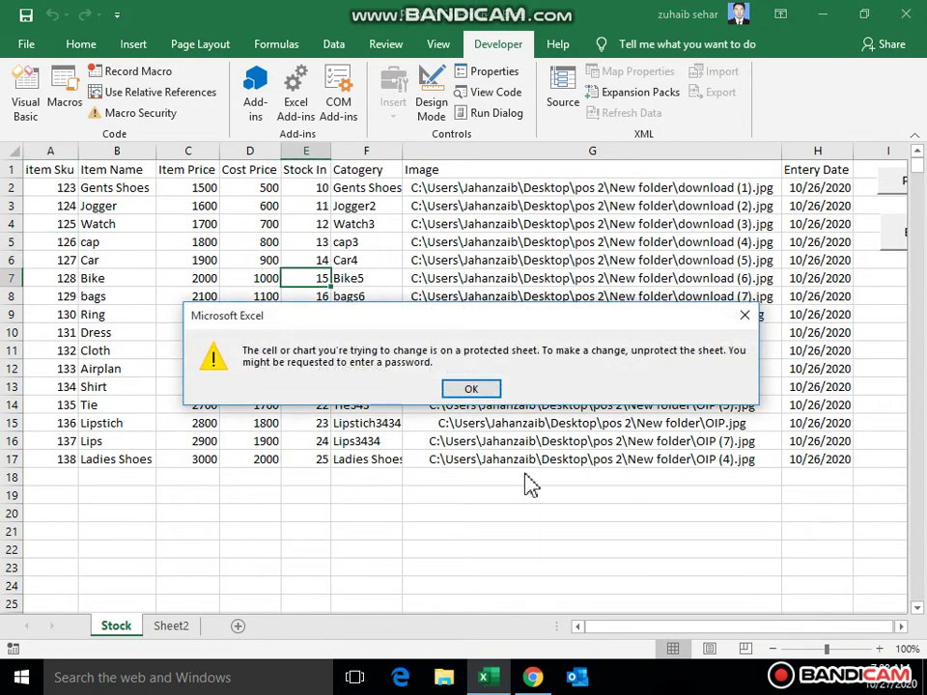
click(476, 388)
double_click(614, 335)
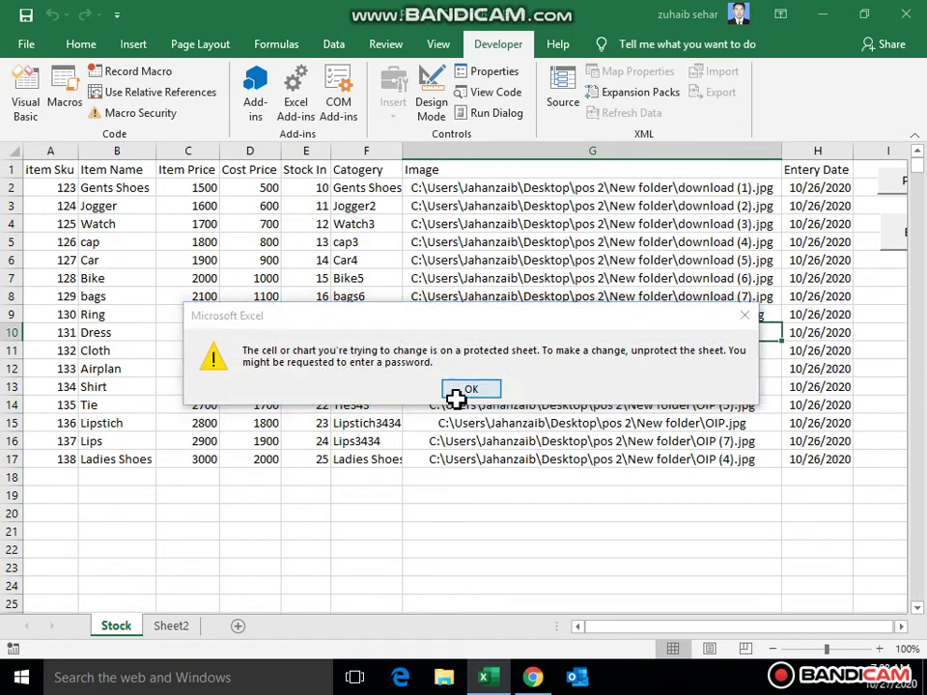
click(455, 391)
double_click(813, 278)
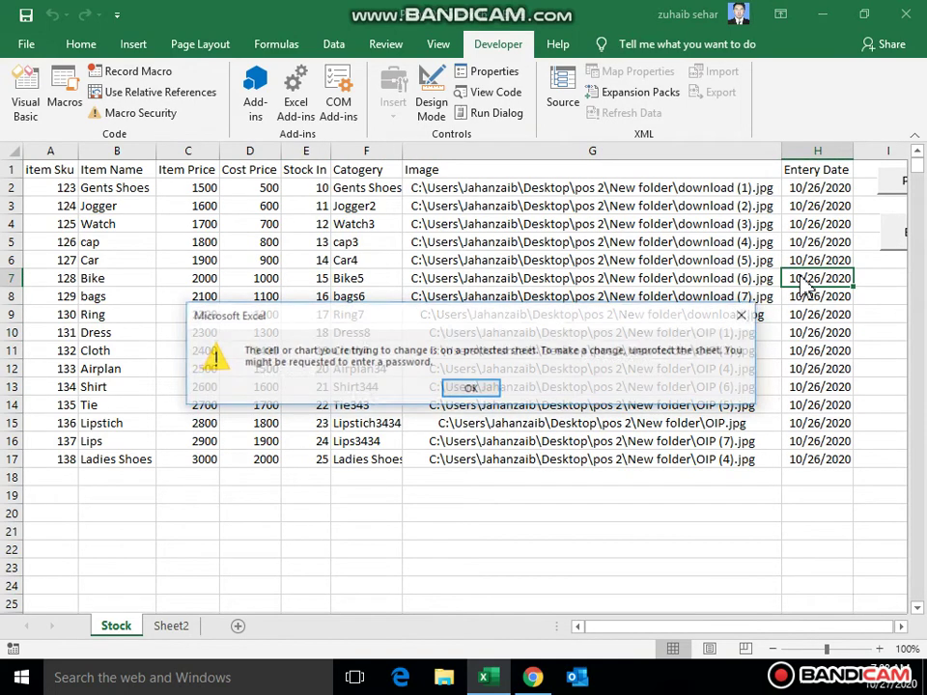
click(462, 388)
click(319, 295)
double_click(198, 260)
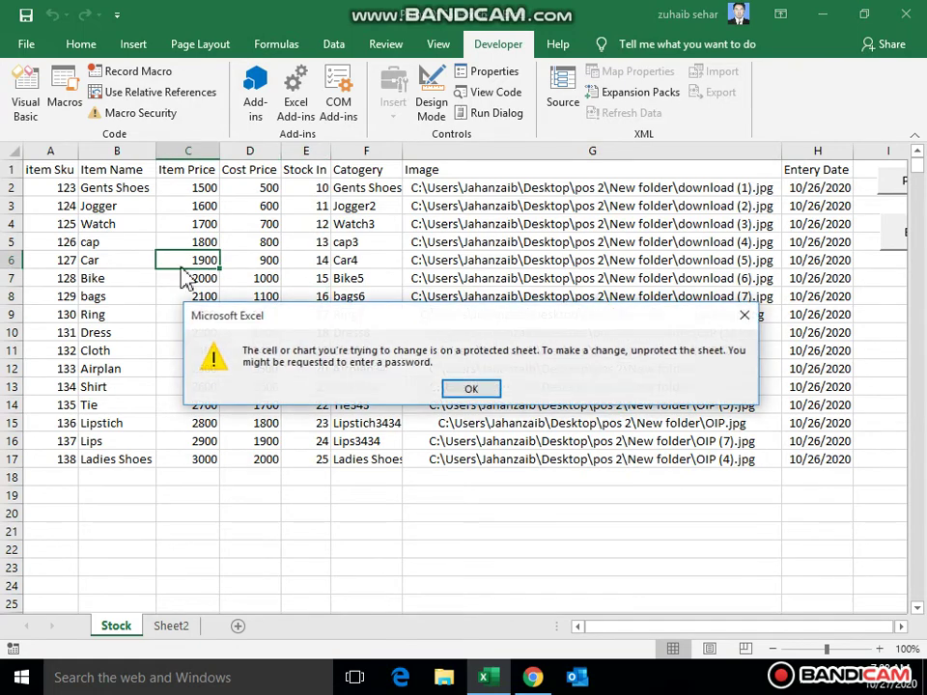
click(455, 391)
click(898, 257)
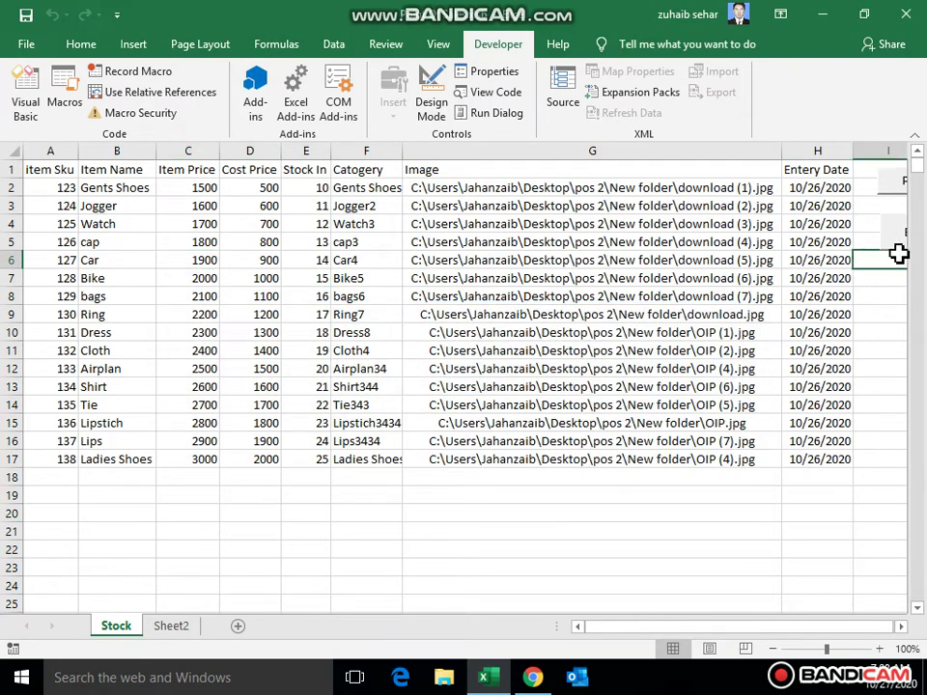
click(898, 197)
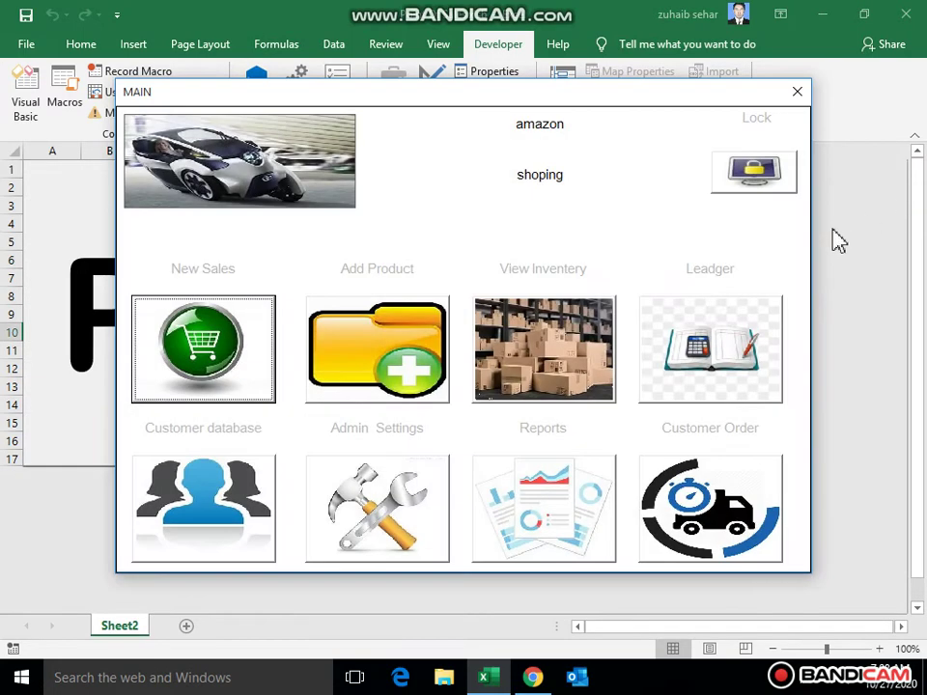
- Open the ledger view and set its date range from 10/1/2018 to 10/27/2020
click(709, 349)
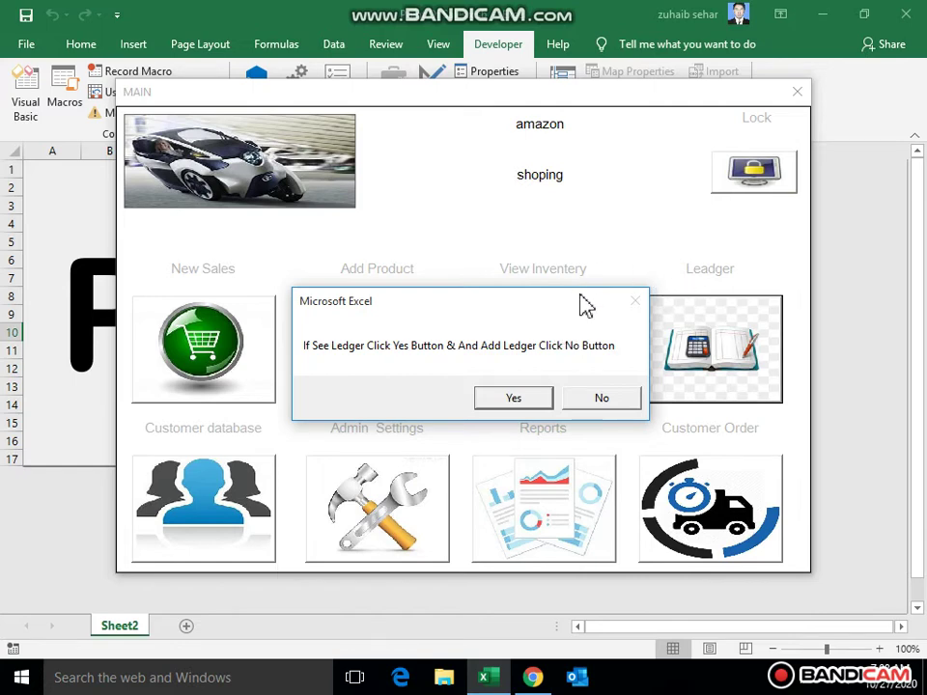
click(514, 400)
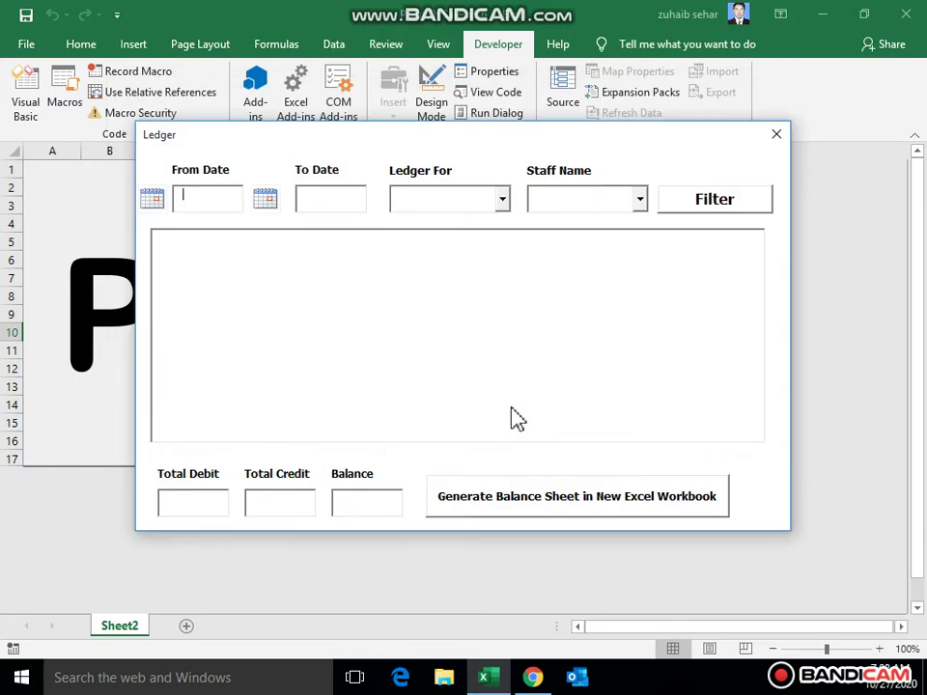
click(155, 203)
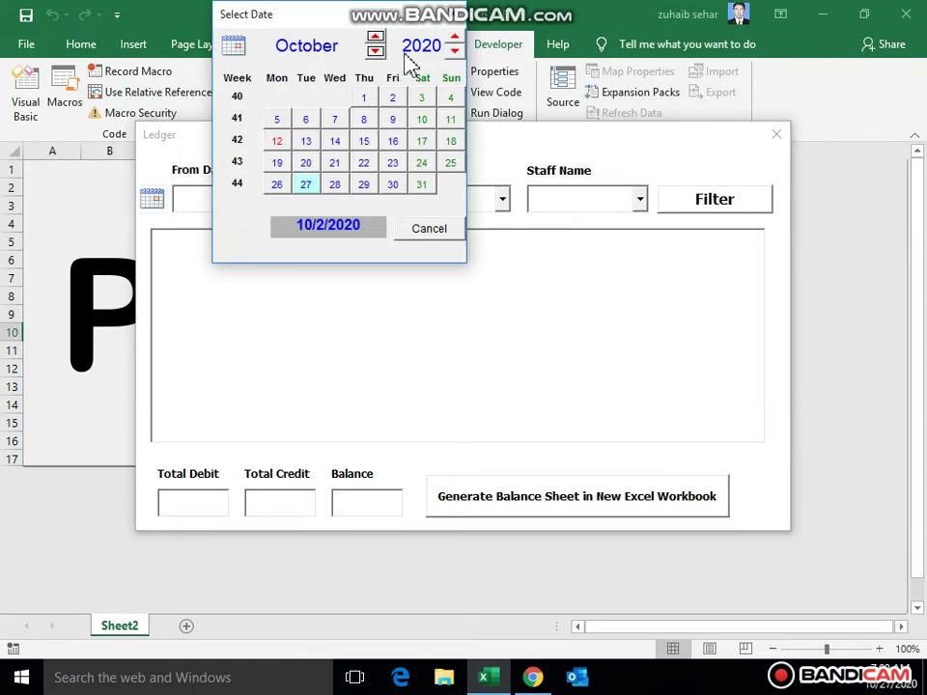
click(454, 51)
click(456, 52)
click(280, 98)
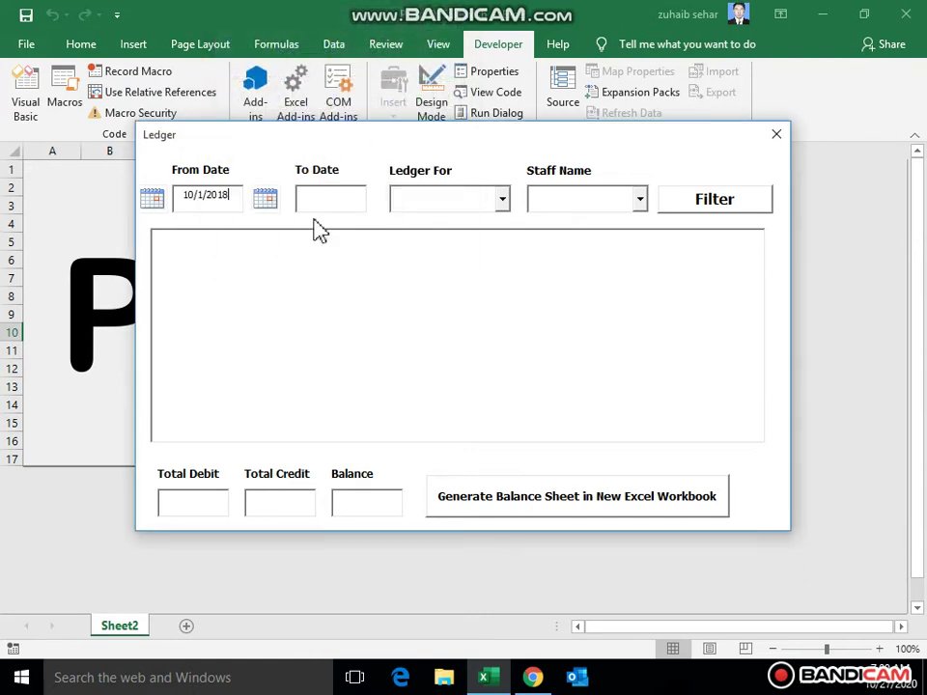
click(264, 201)
click(307, 183)
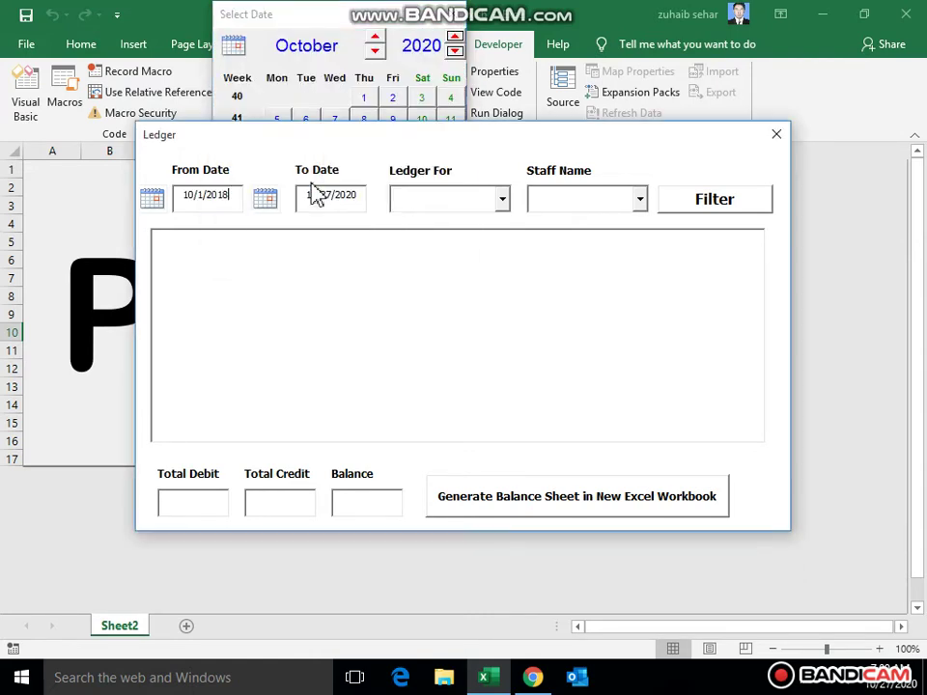
- Check the empty Ledger For list, then close the Ledger form
click(502, 200)
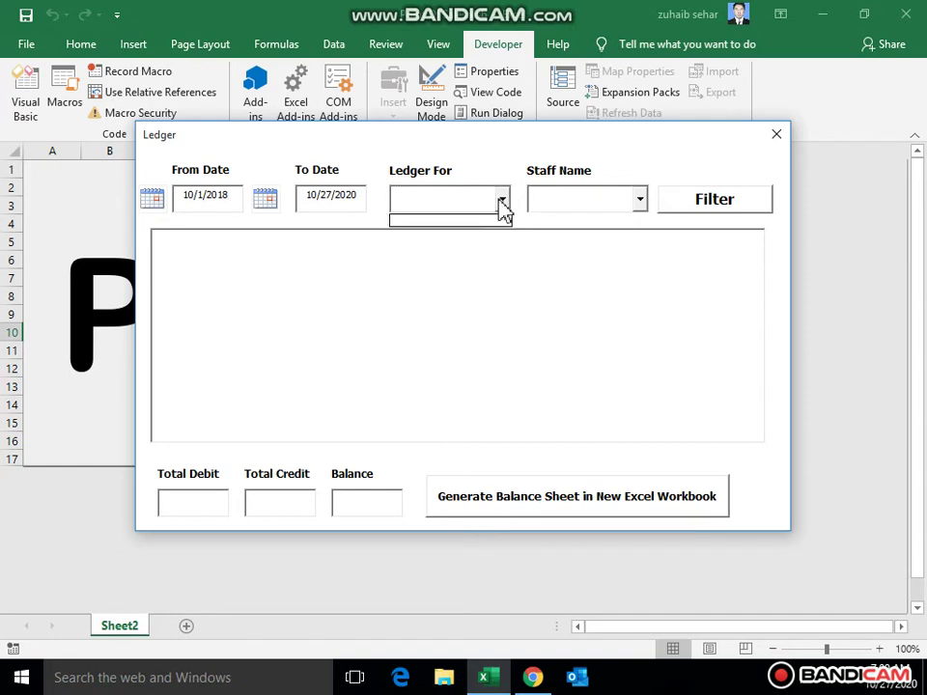
click(501, 200)
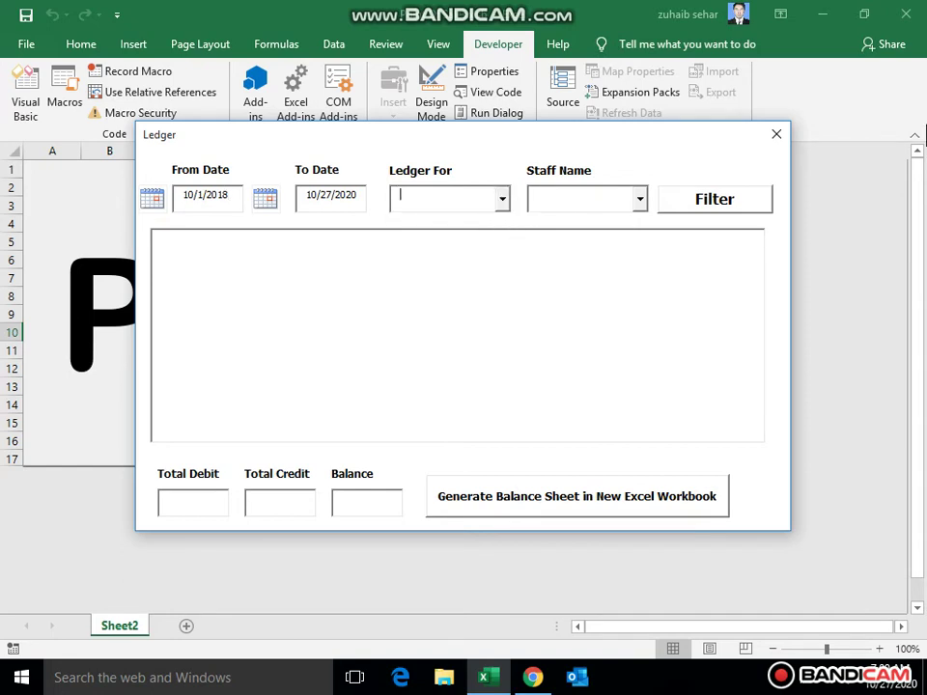
click(774, 135)
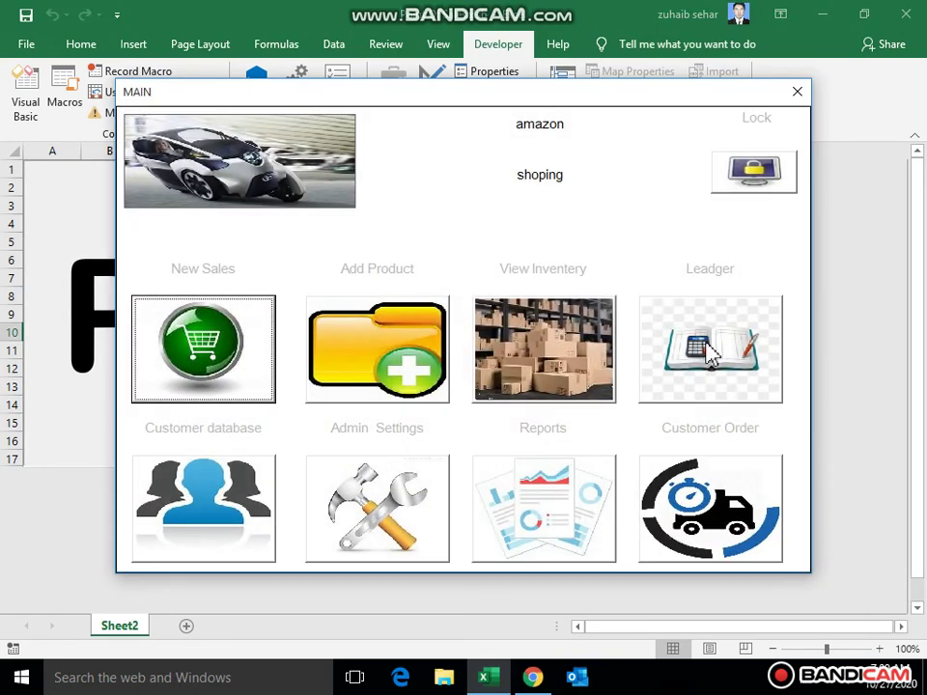
- Open Add Ledger and save a cash entry dated 10/27/2020 with a debit of 500
click(710, 352)
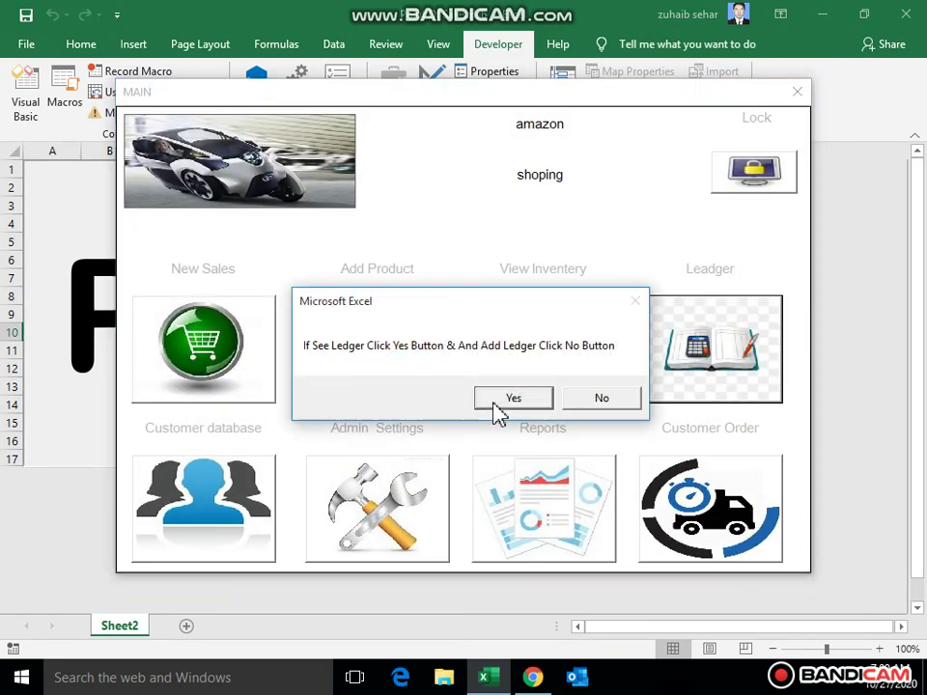
click(583, 402)
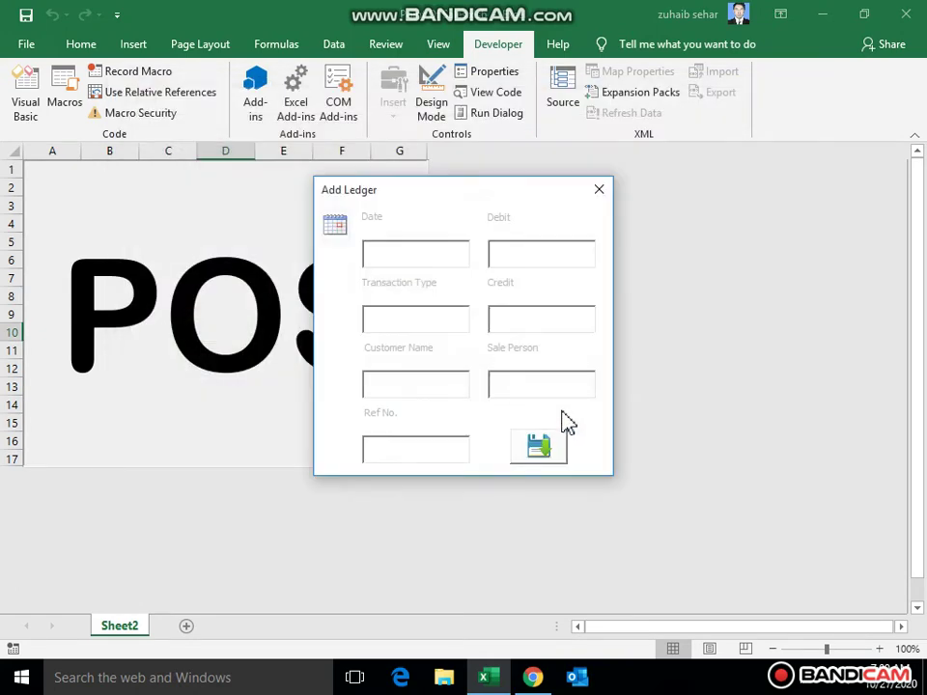
click(334, 225)
click(306, 183)
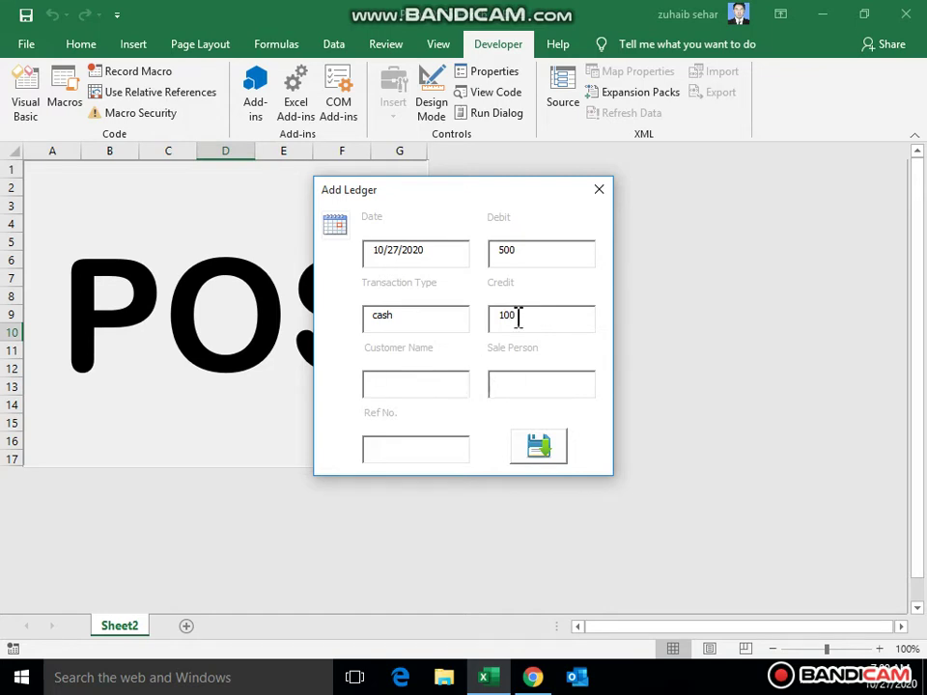
drag(530, 318, 455, 319)
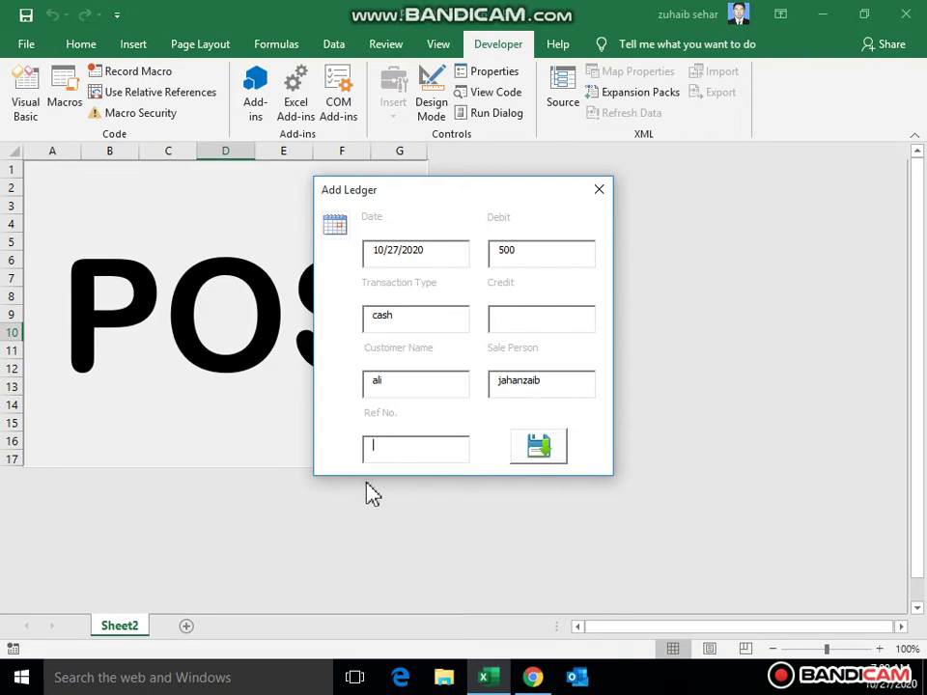
text(@#gygt)
click(544, 459)
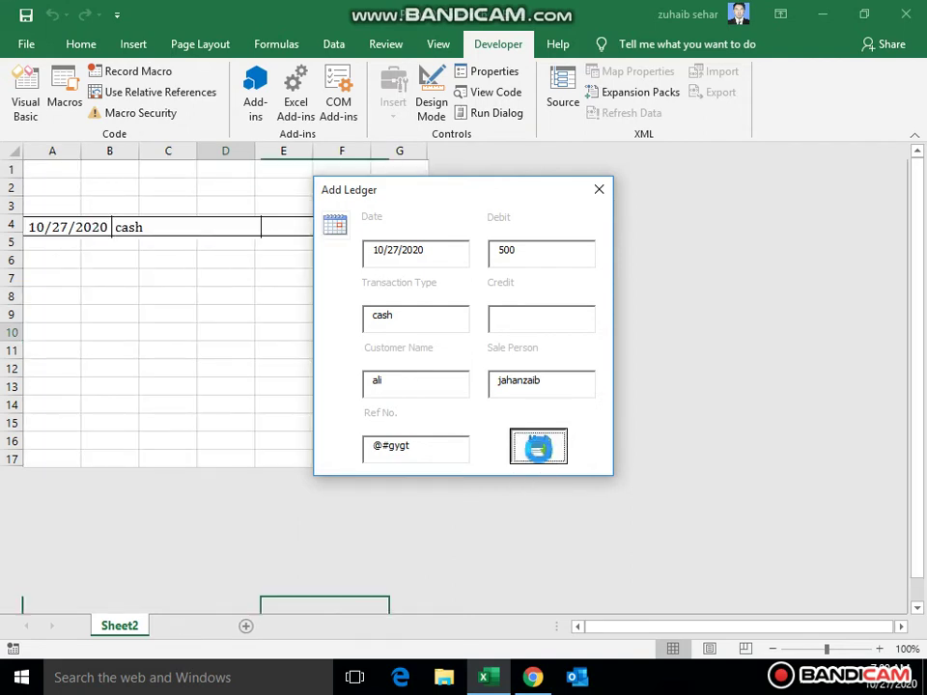
- Save further cash entries with a debit of 5000 and a credit of 1500
click(530, 256)
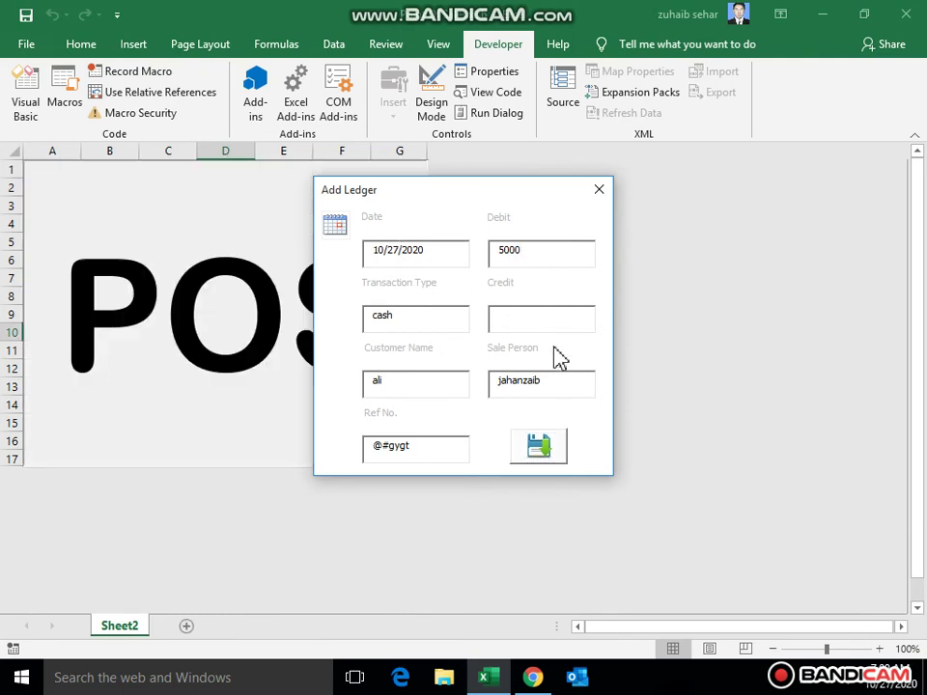
click(534, 443)
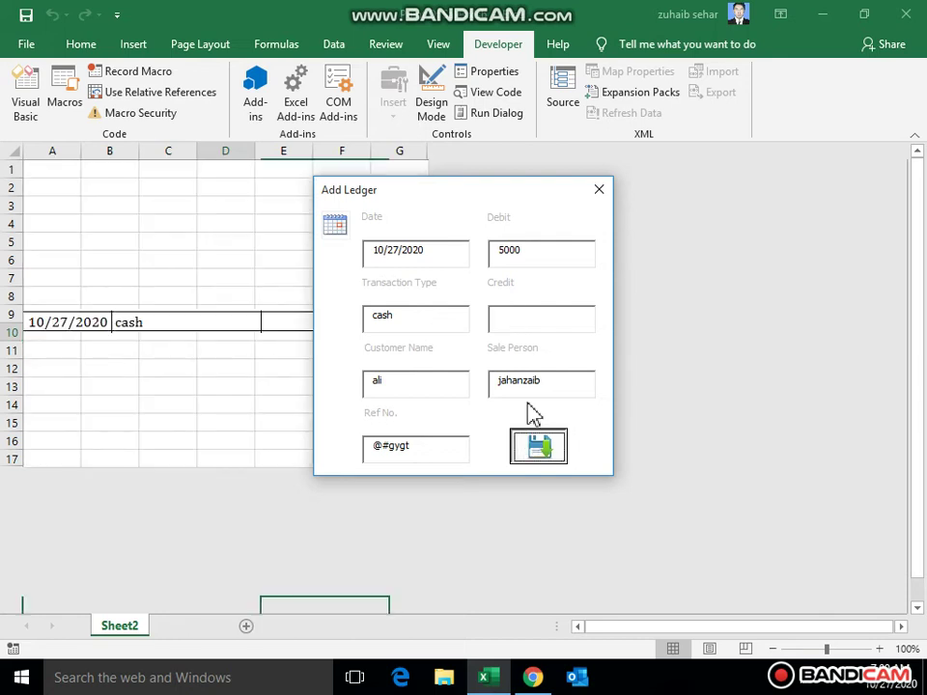
click(527, 323)
text(1500)
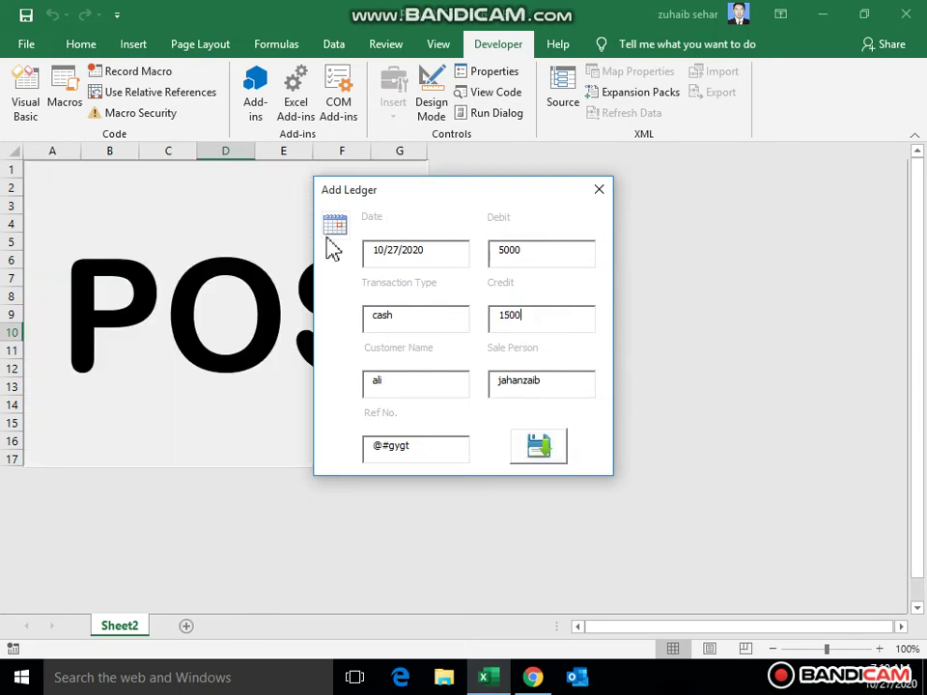
double_click(523, 250)
click(546, 448)
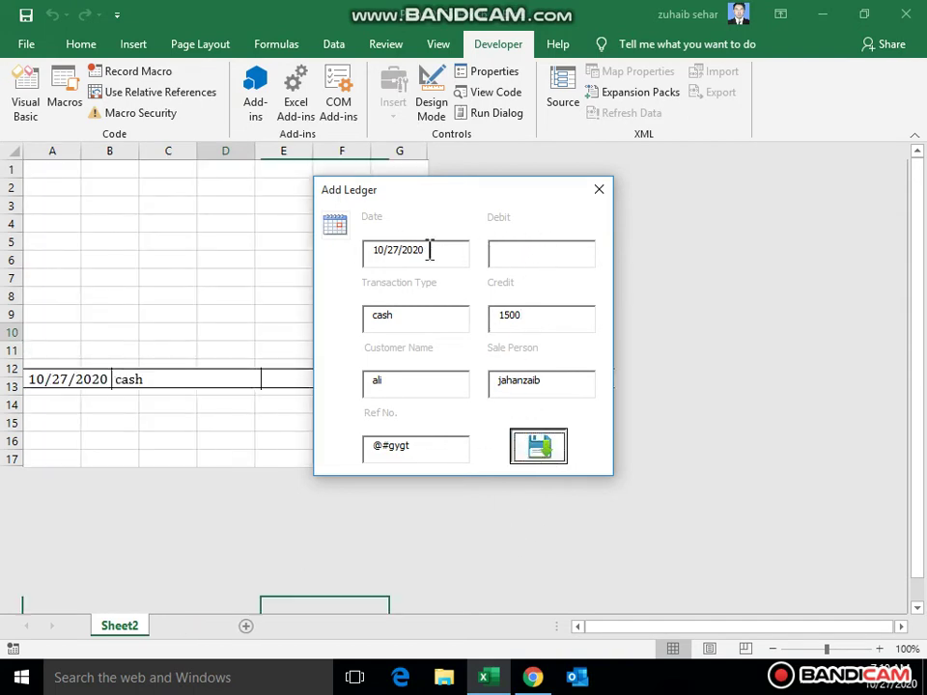
- Save the credit-1500 entry dated 10/6/2020, then close the Add Ledger form
click(334, 225)
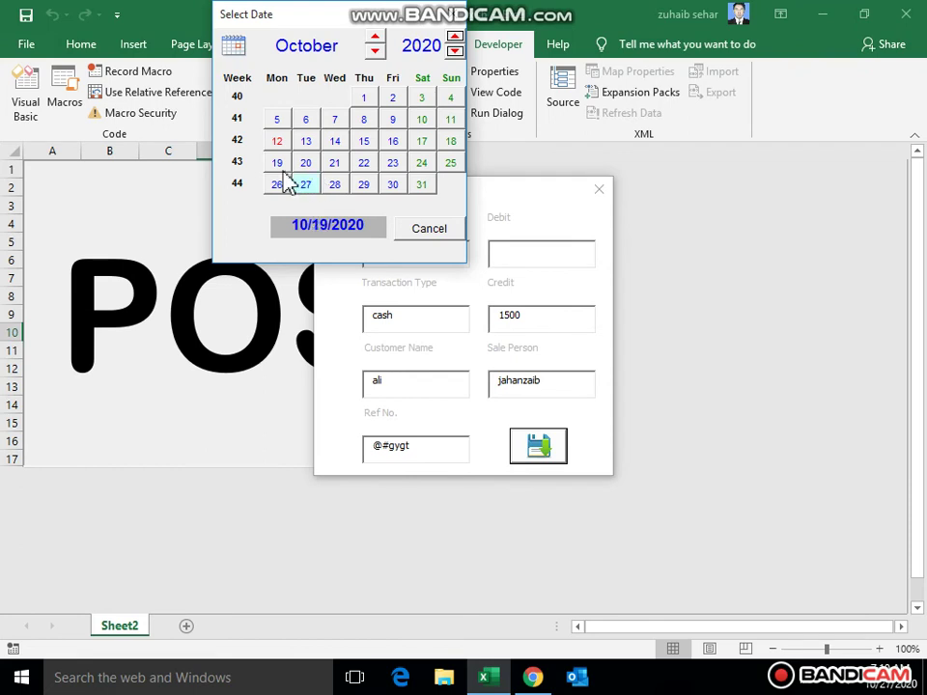
click(305, 119)
click(538, 449)
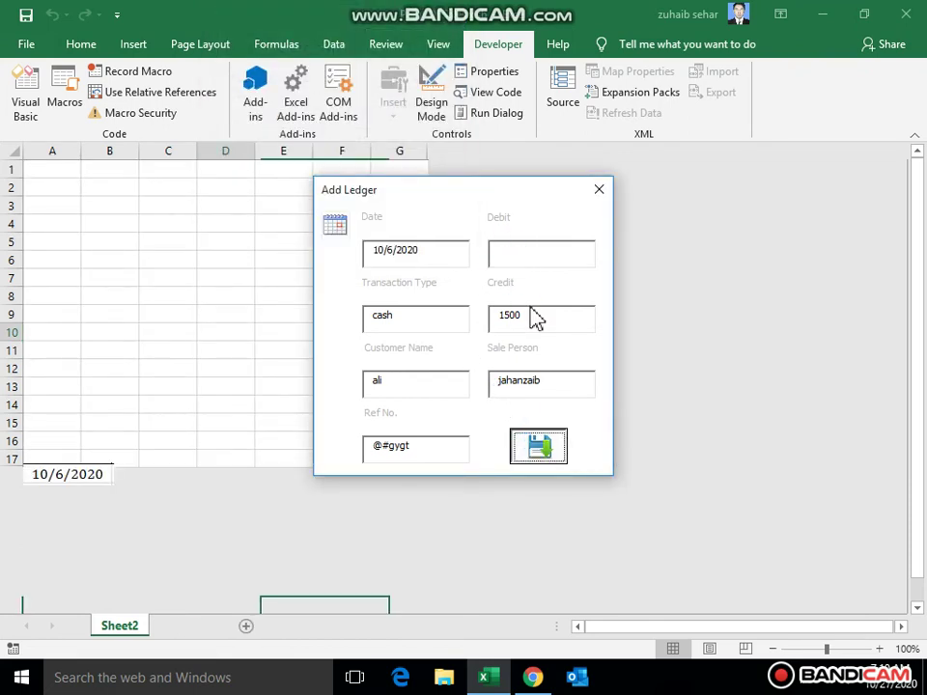
click(598, 190)
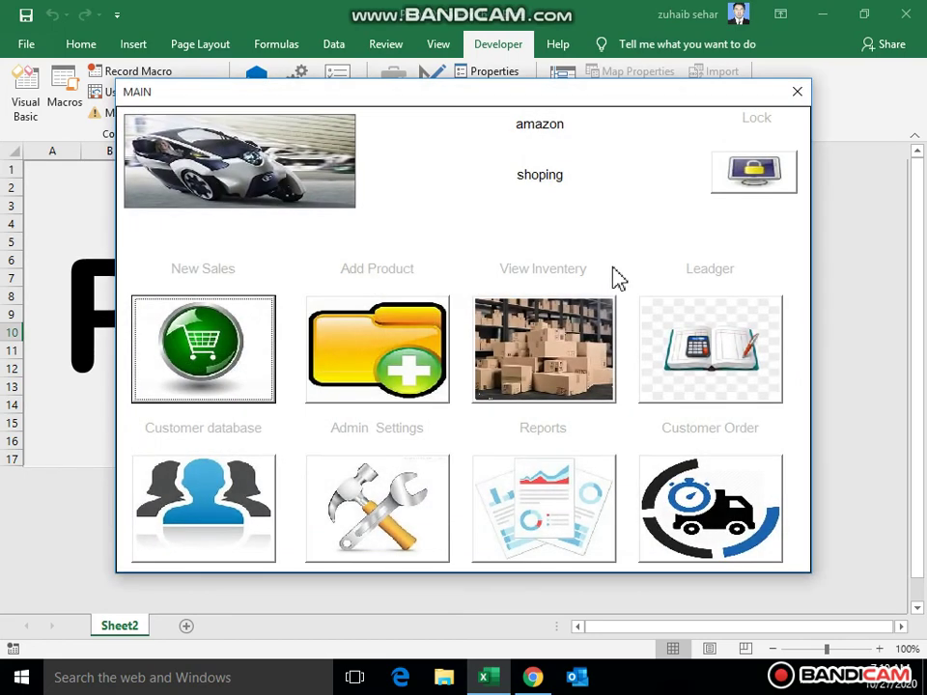
- Open the Ledger view and set both From and To dates to 27 October 2020
click(710, 305)
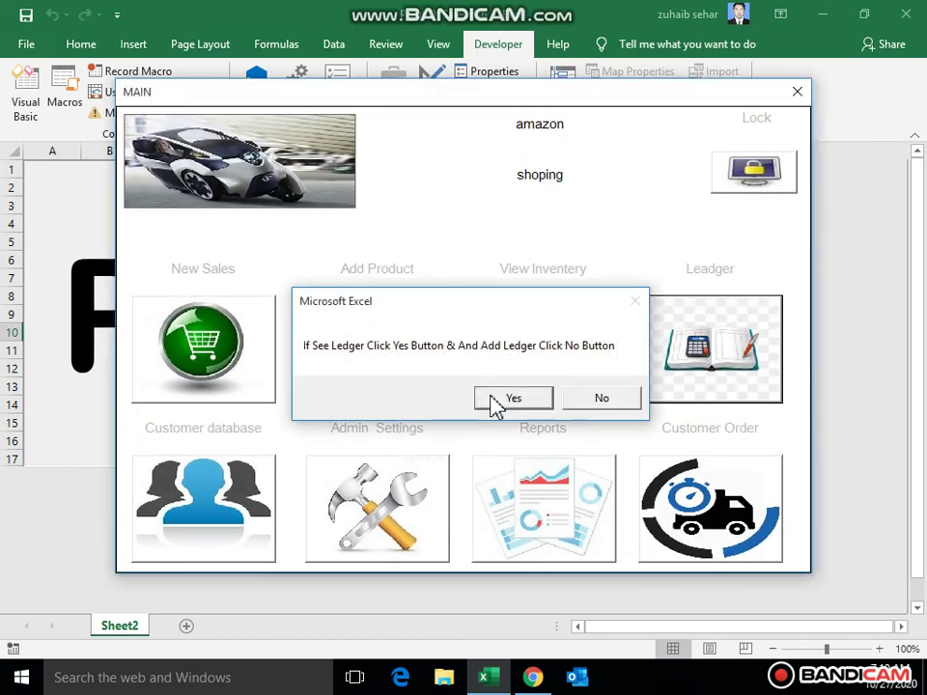
click(492, 403)
click(159, 201)
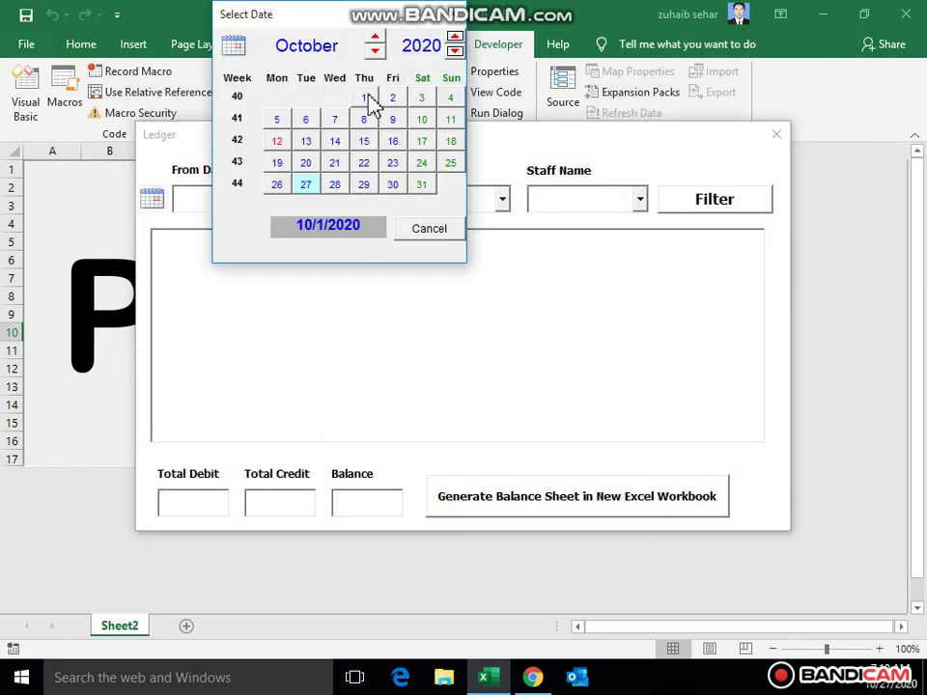
click(316, 190)
click(316, 202)
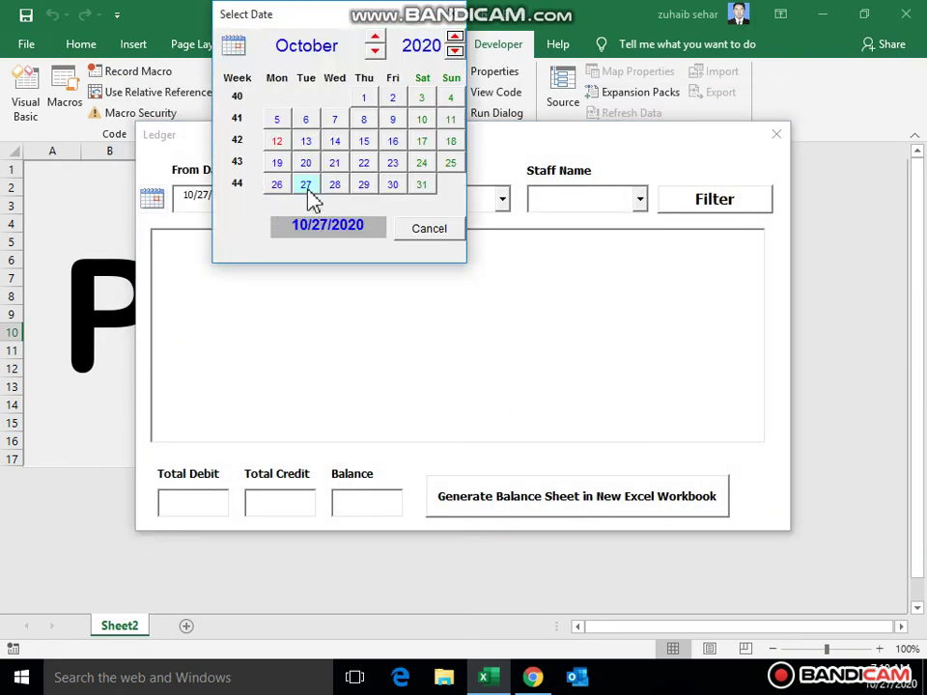
click(307, 184)
- Filter the ledger for cash entries by the chosen staff member and check the debit and credit totals
click(503, 199)
click(488, 221)
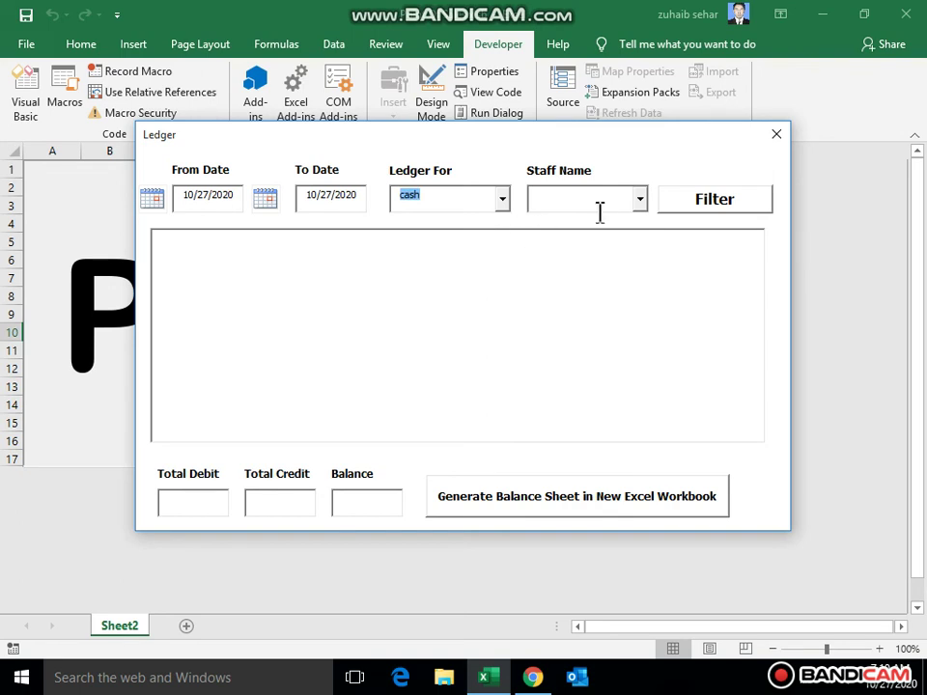
click(645, 202)
click(639, 221)
click(726, 214)
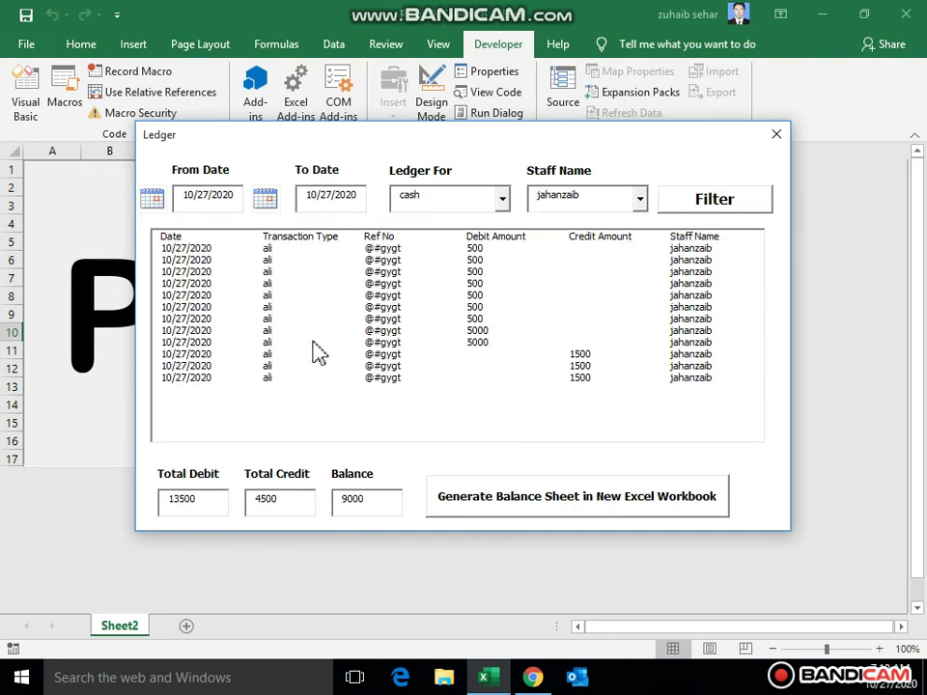
click(328, 437)
double_click(172, 500)
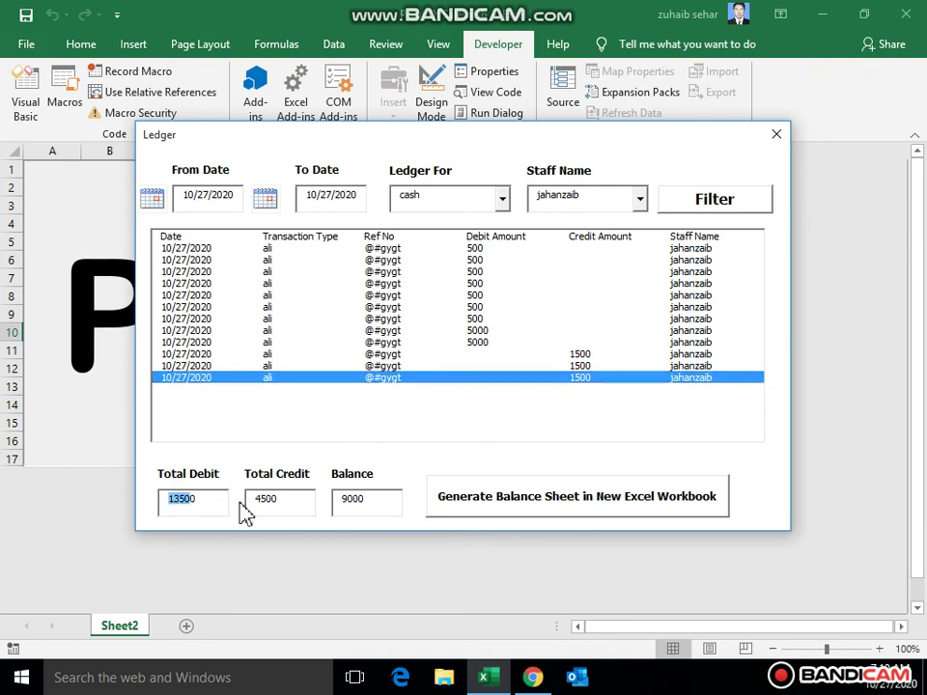
drag(275, 498, 314, 500)
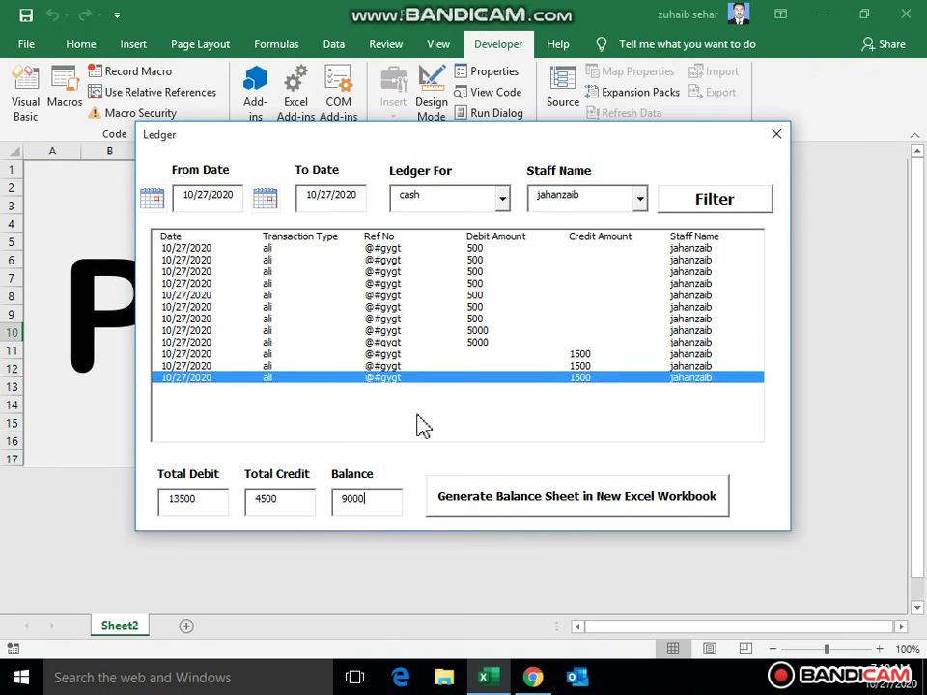
- Change the From Date to 10/1/2020, refilter, and review the listed entries
click(149, 203)
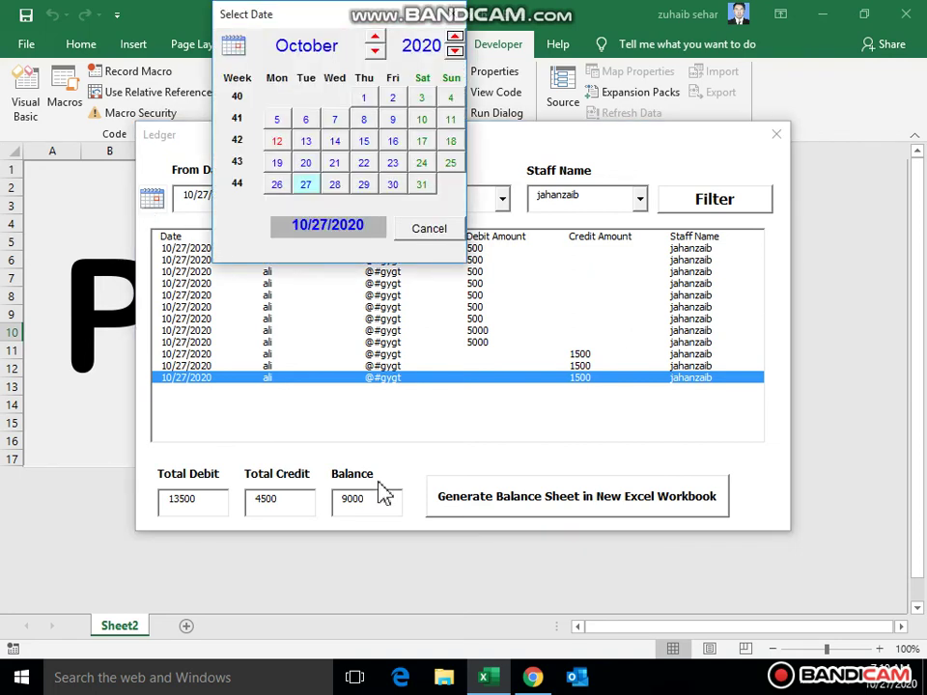
click(364, 98)
click(365, 100)
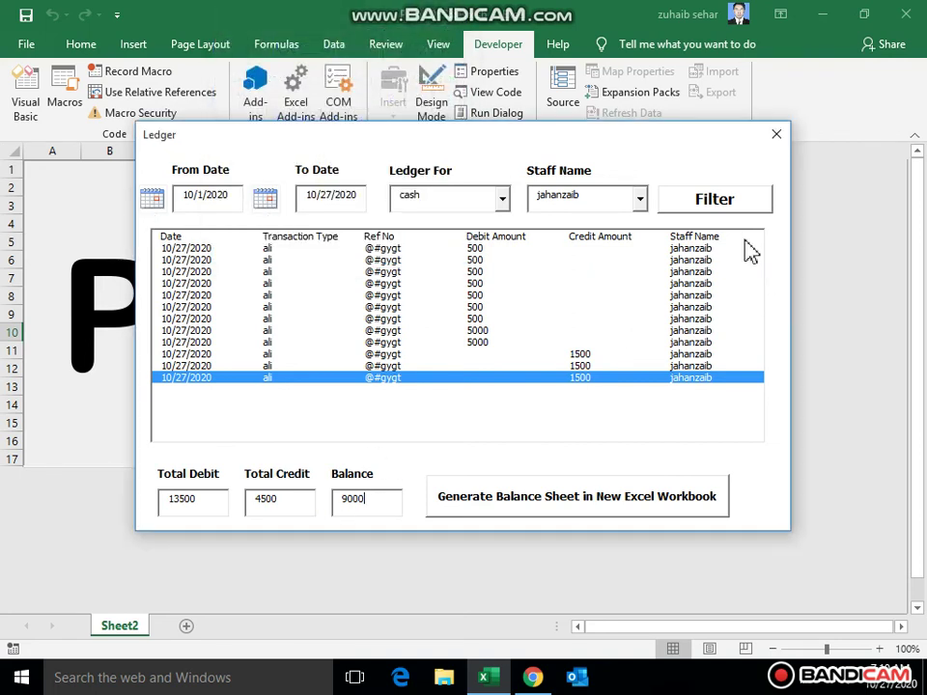
click(708, 200)
click(351, 502)
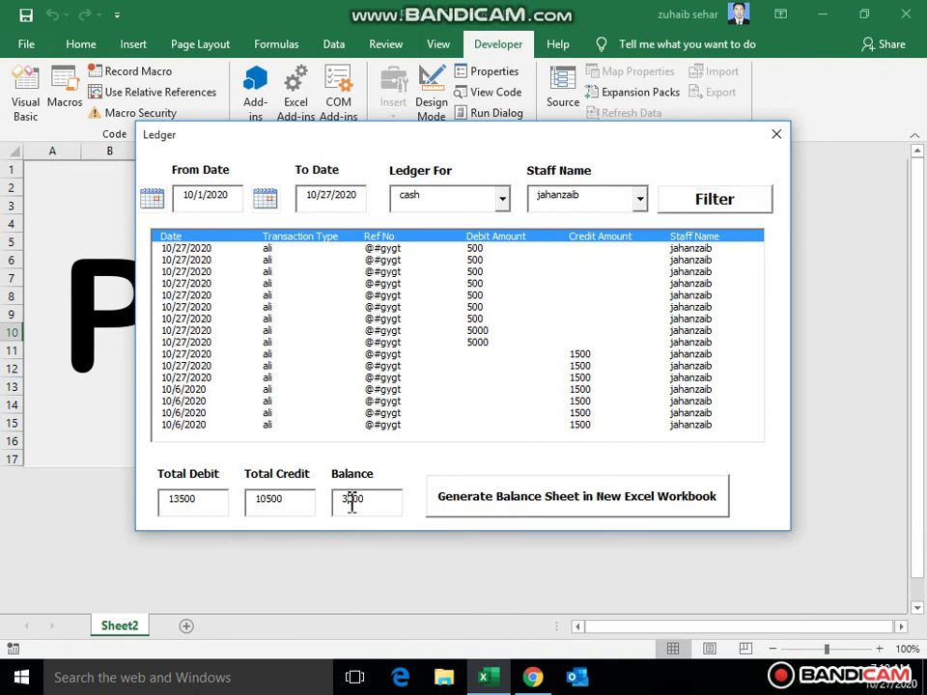
click(403, 241)
click(387, 425)
click(387, 424)
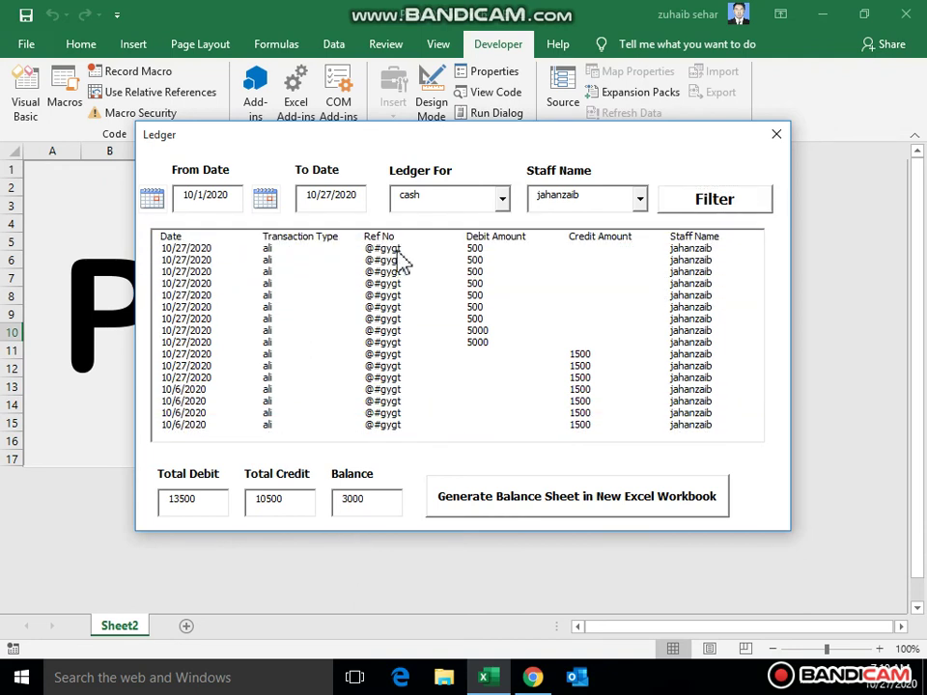
click(410, 252)
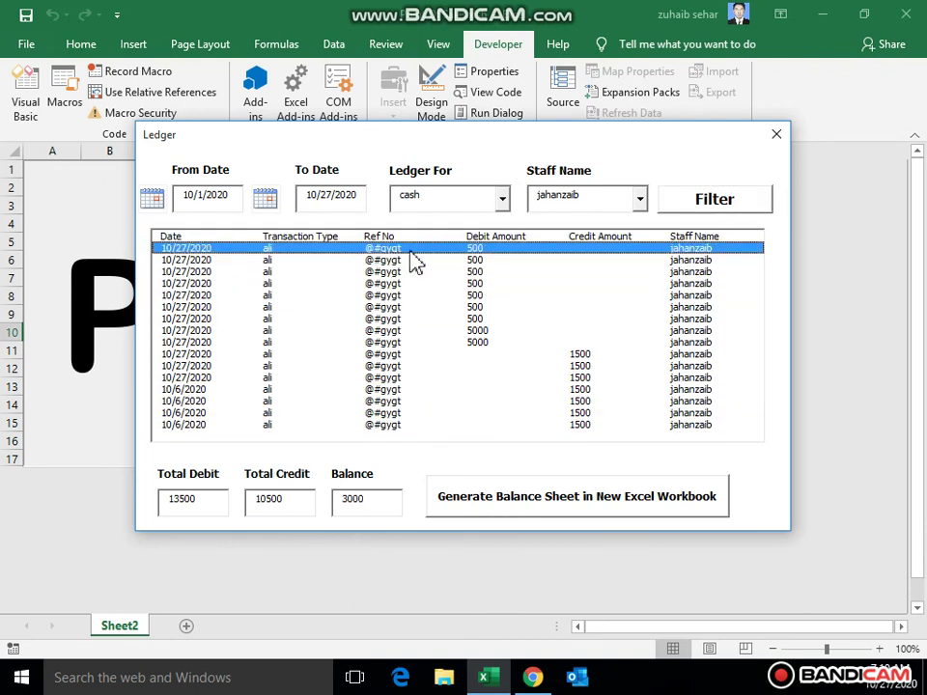
- Export the filtered cash ledger as a new balance-sheet workbook and bring Book1 forward
click(524, 500)
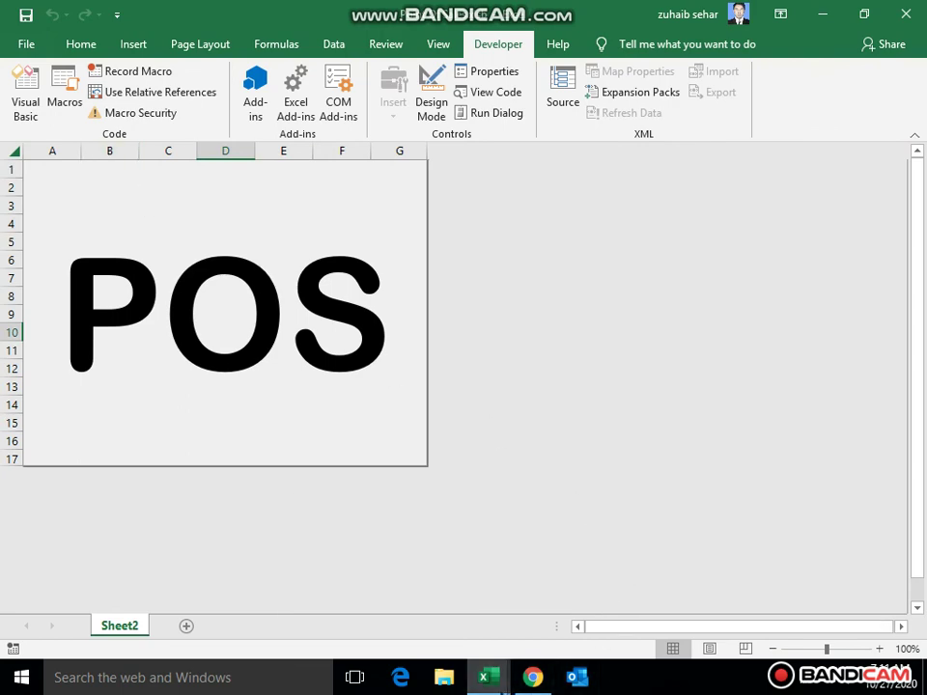
mouse_move(484, 677)
click(522, 610)
- Close the Book1 balance-sheet workbook without saving
click(580, 403)
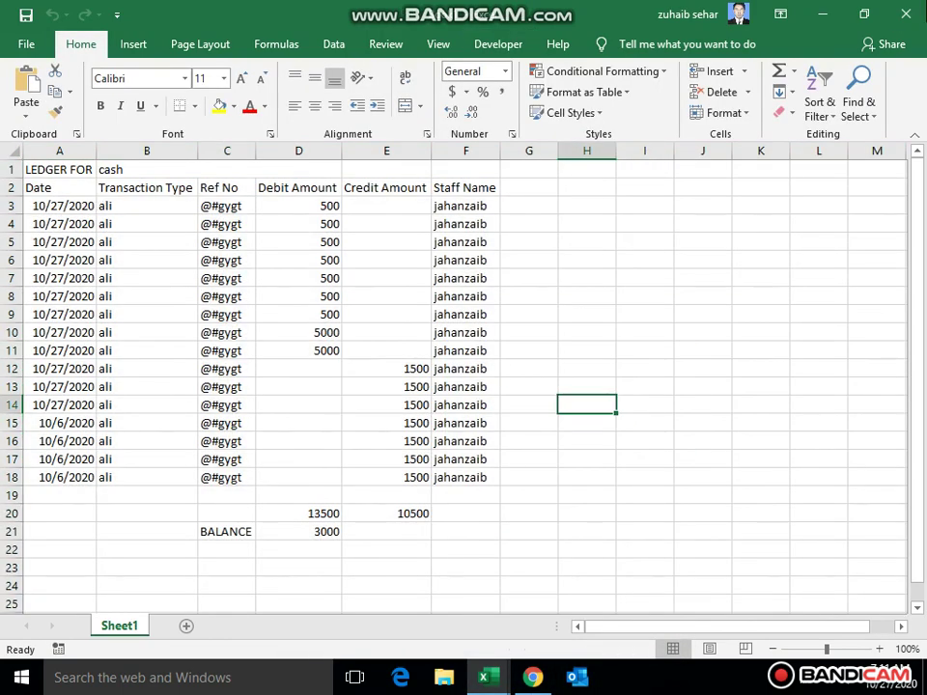
key(ctrl+w)
click(539, 440)
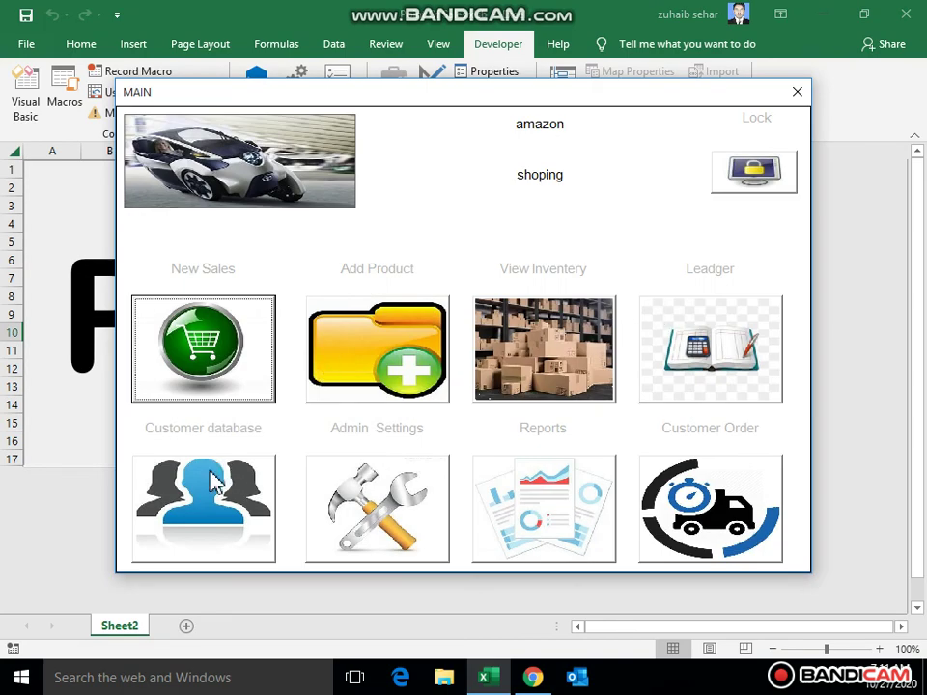
click(228, 518)
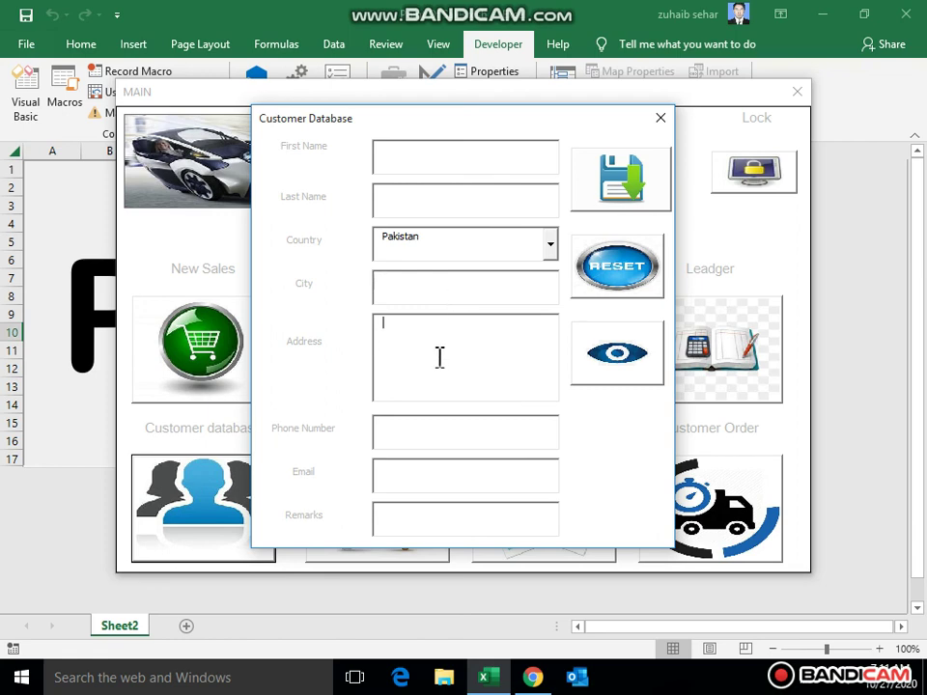
click(636, 336)
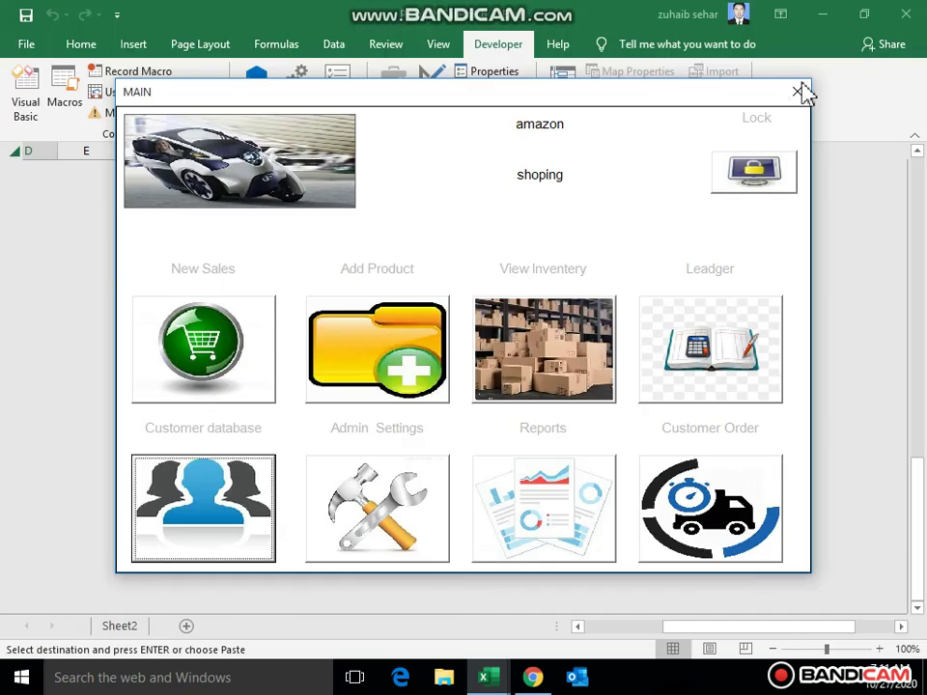